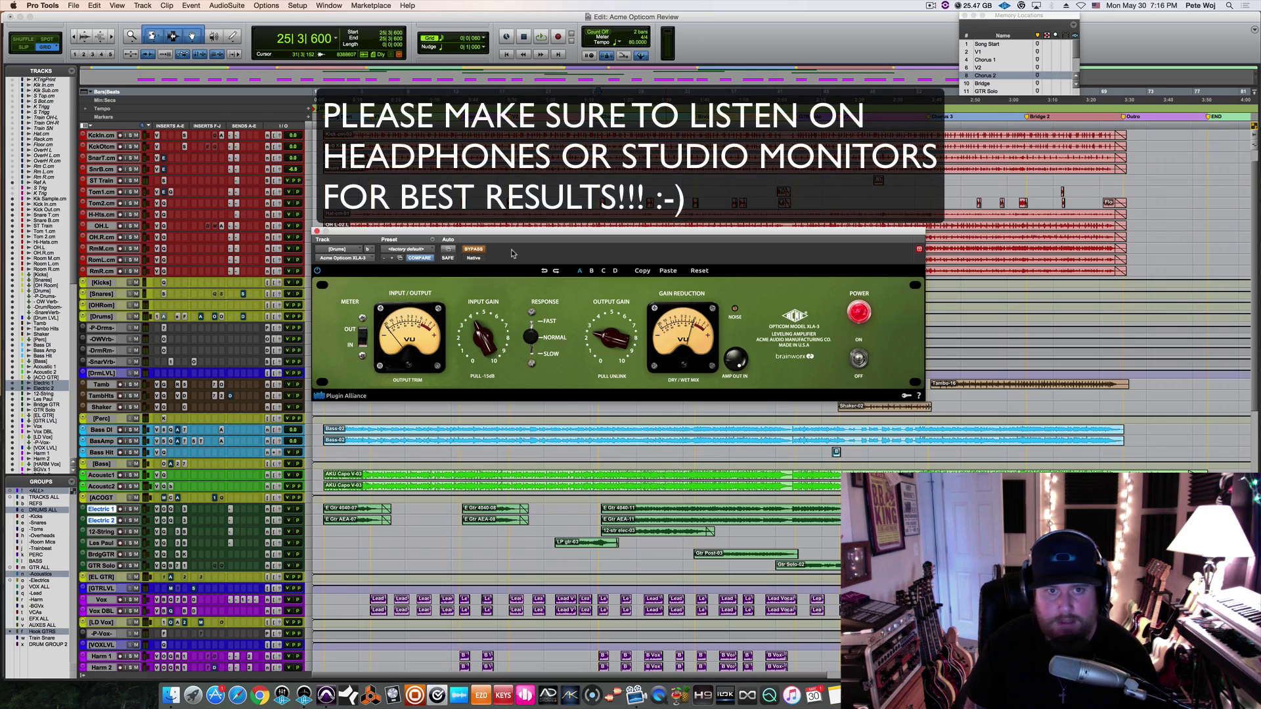
# Step: Play the mix from Chorus 2, and switch the drum XLA-3's Amp Out/In control out and back in
pyautogui.press('space')
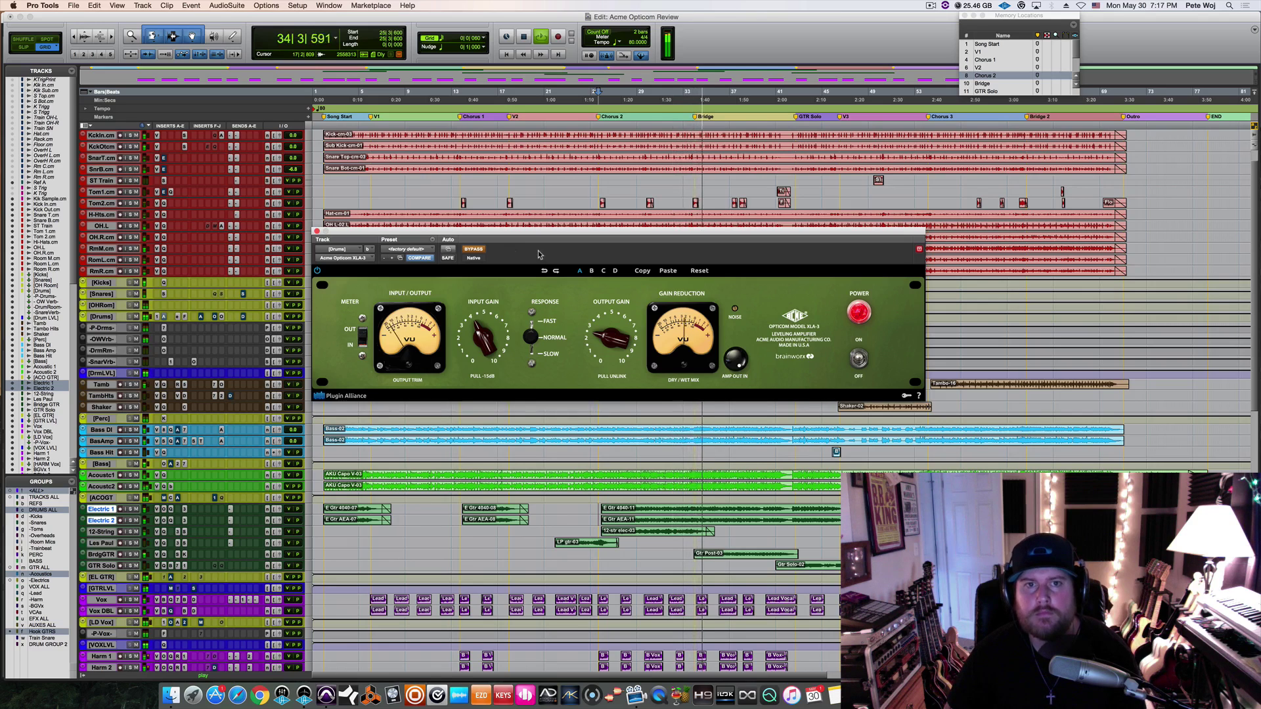
pyautogui.press('space')
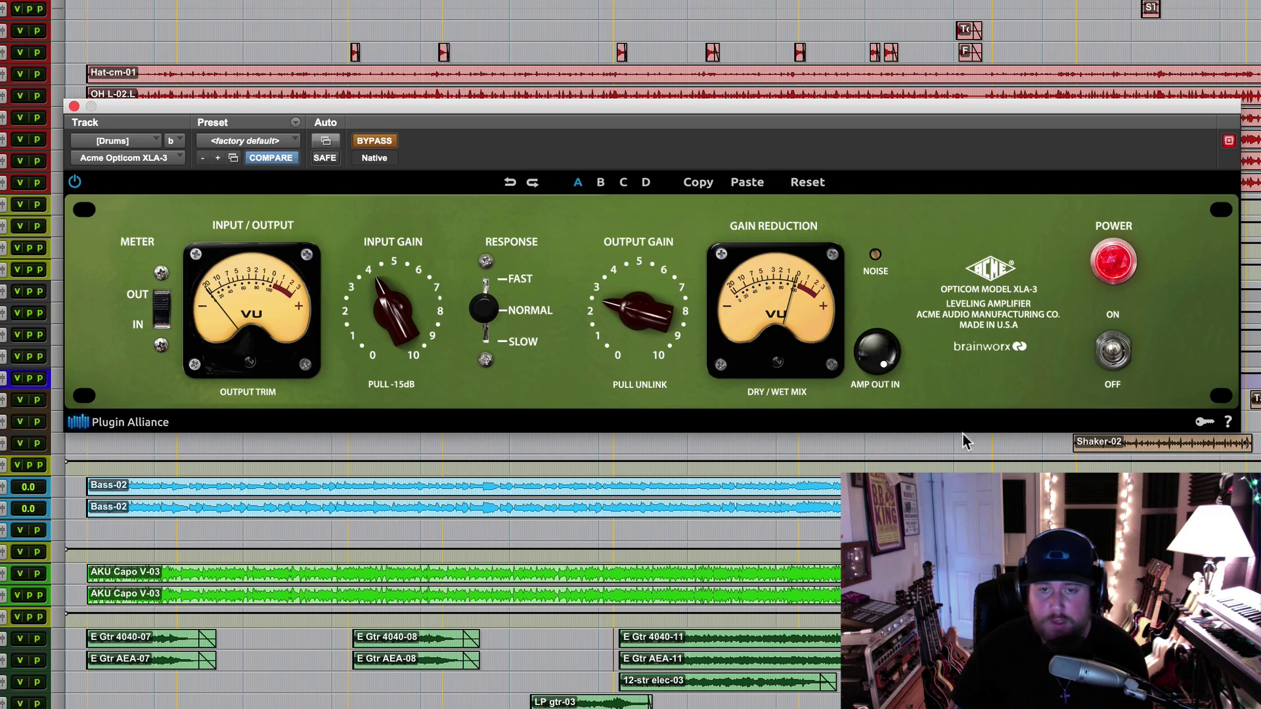
pyautogui.click(878, 351)
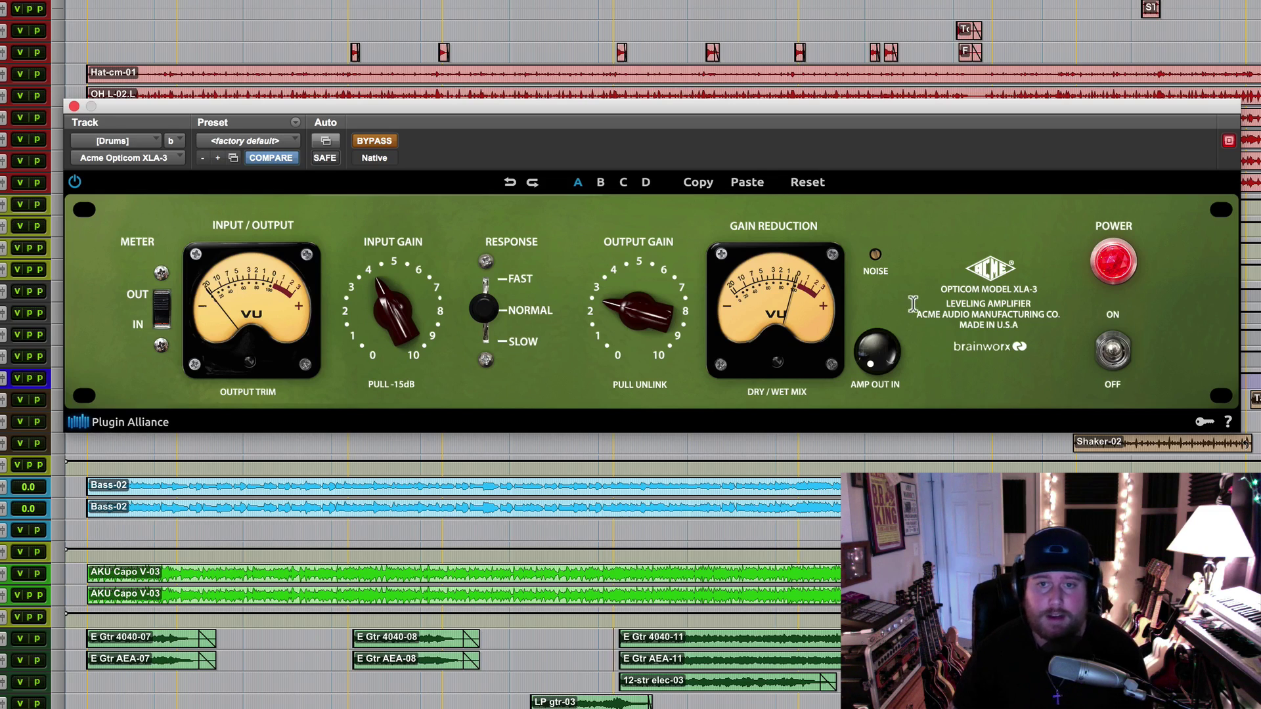
pyautogui.click(884, 351)
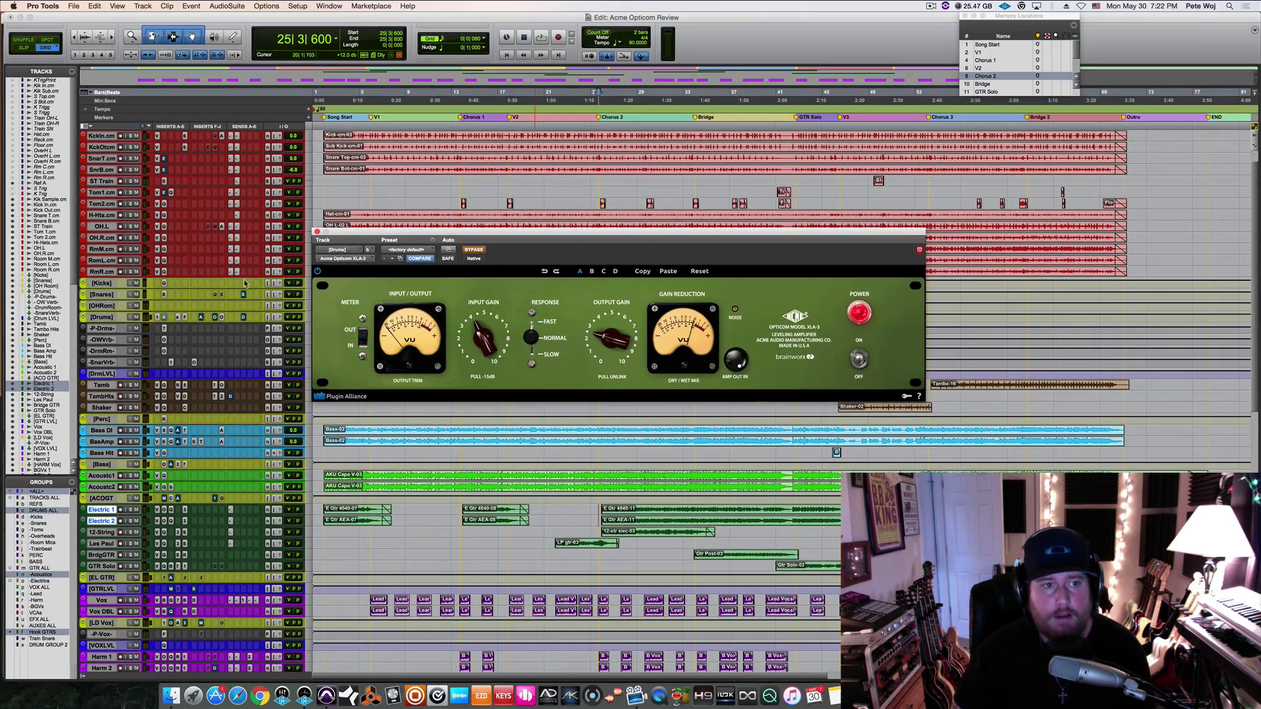
# Step: Enlarge the heights of all tracks so the full insert lists are readable
pyautogui.click(308, 263)
pyautogui.click(326, 286)
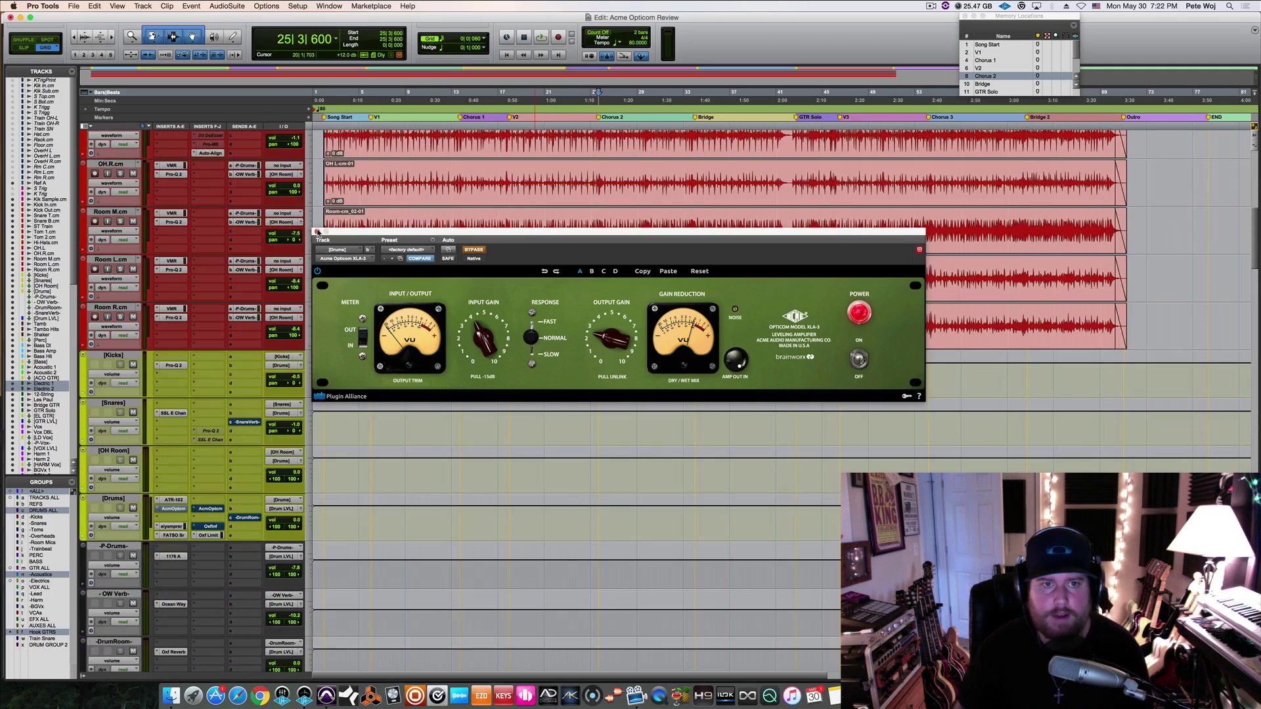
# Step: Bypass the Drums bus's elysia mpressor and open the Acme Opticom XLA-3 on insert b in its place
pyautogui.click(171, 526)
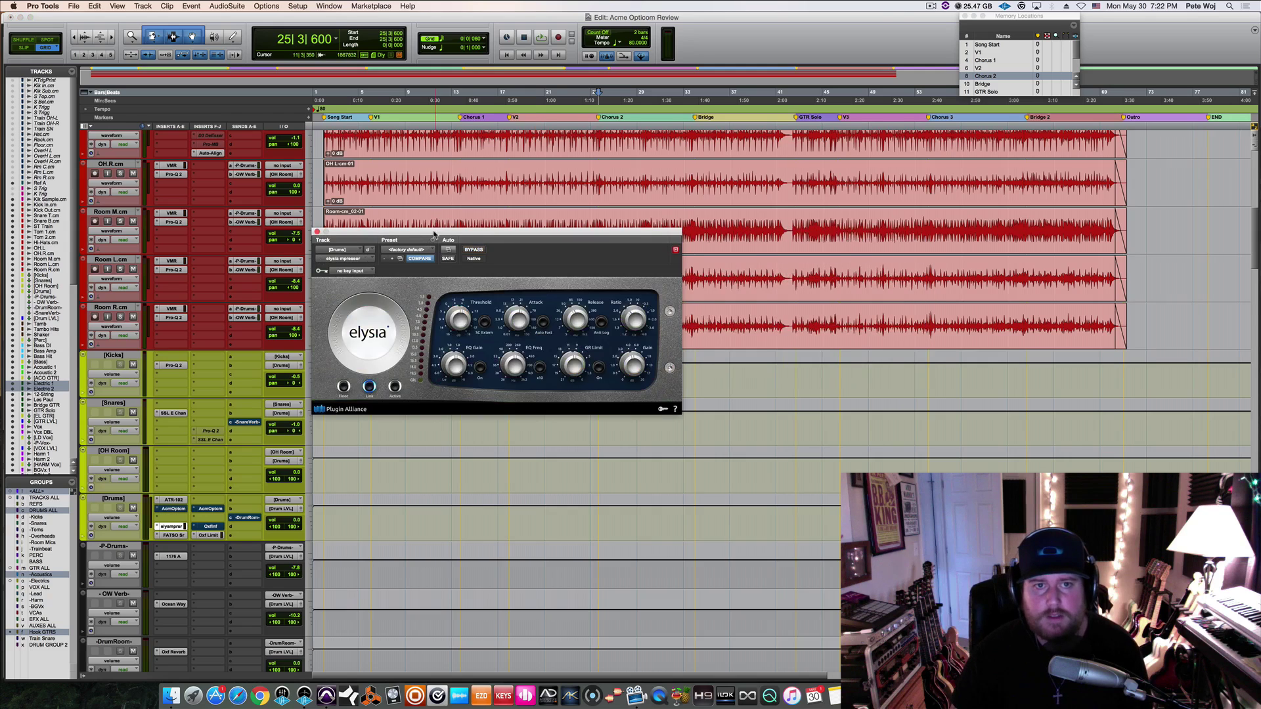
pyautogui.moveTo(434, 234); pyautogui.dragTo(441, 231)
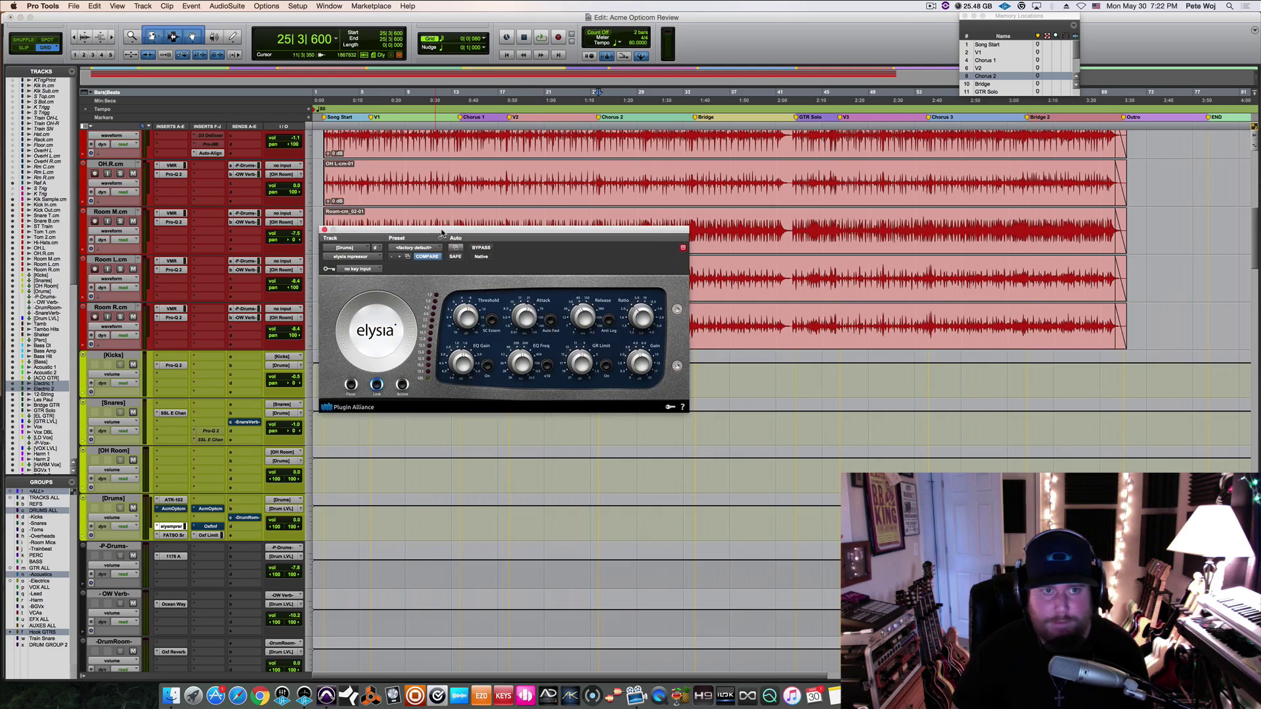
pyautogui.click(325, 229)
pyautogui.click(173, 508)
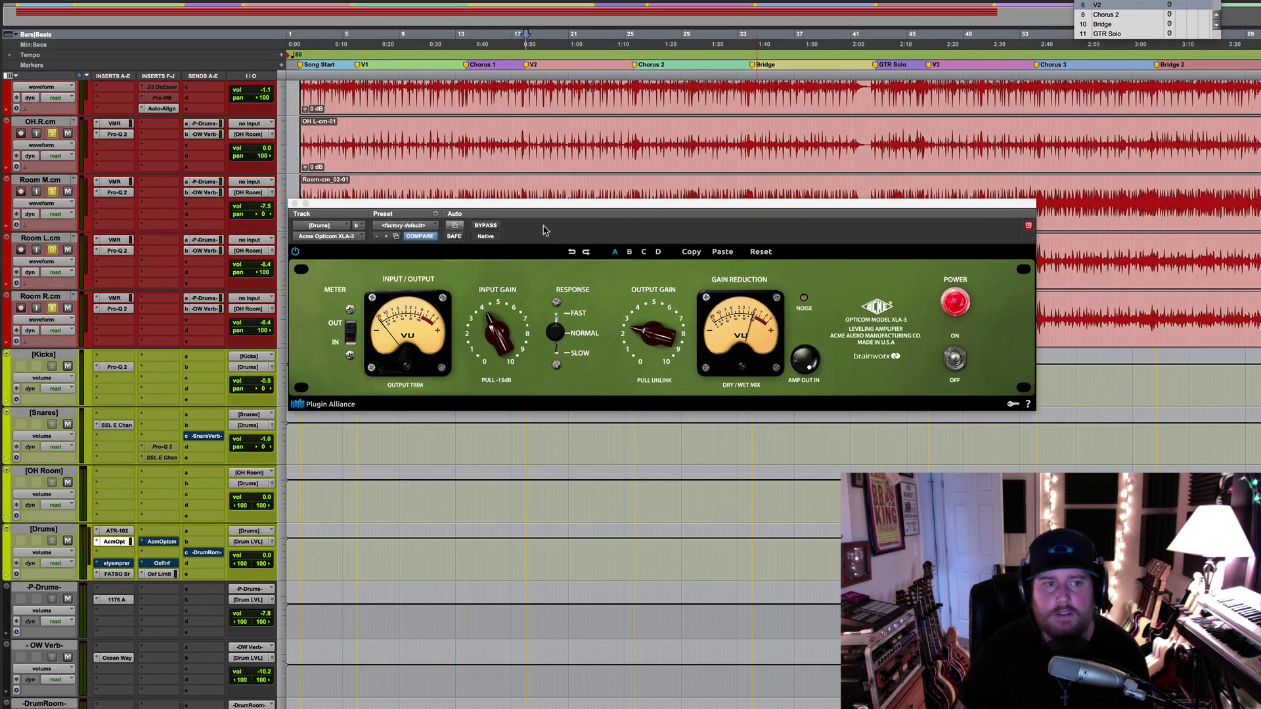
# Step: Play the drums from V2 and compare the insert b XLA-3 bypassed and active with the Normal response
pyautogui.press('space')
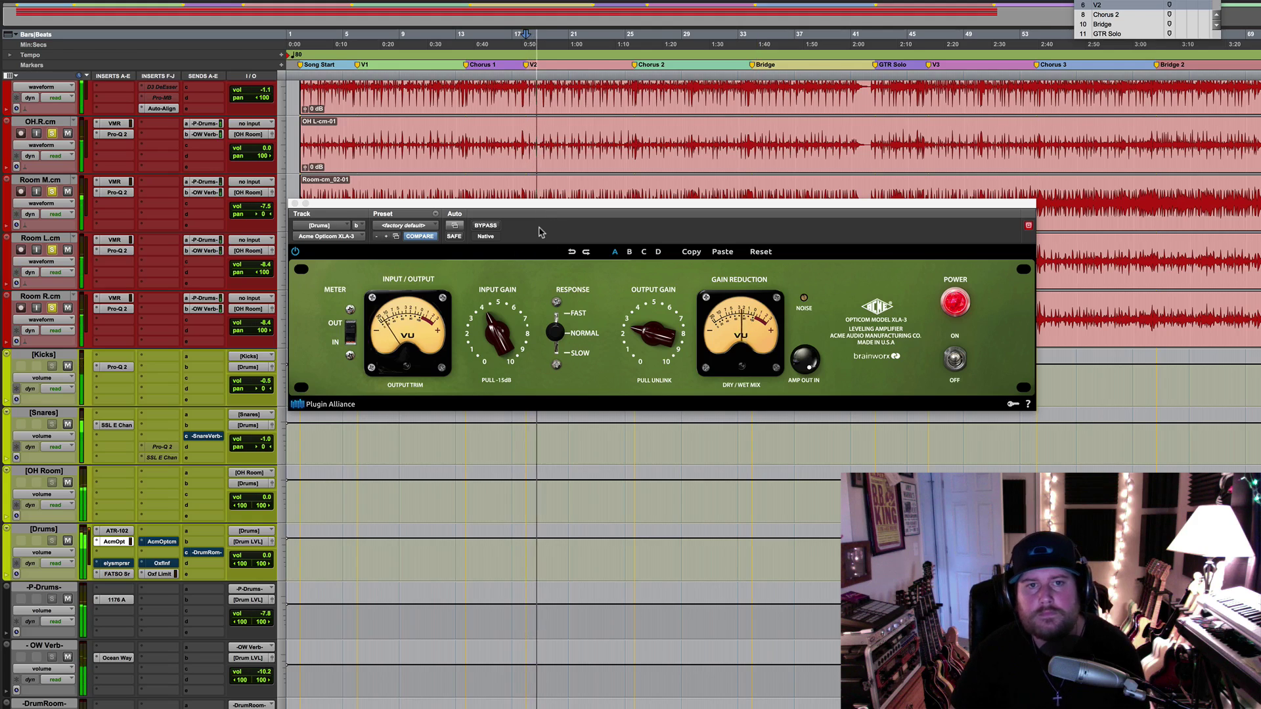
pyautogui.click(490, 227)
pyautogui.click(489, 227)
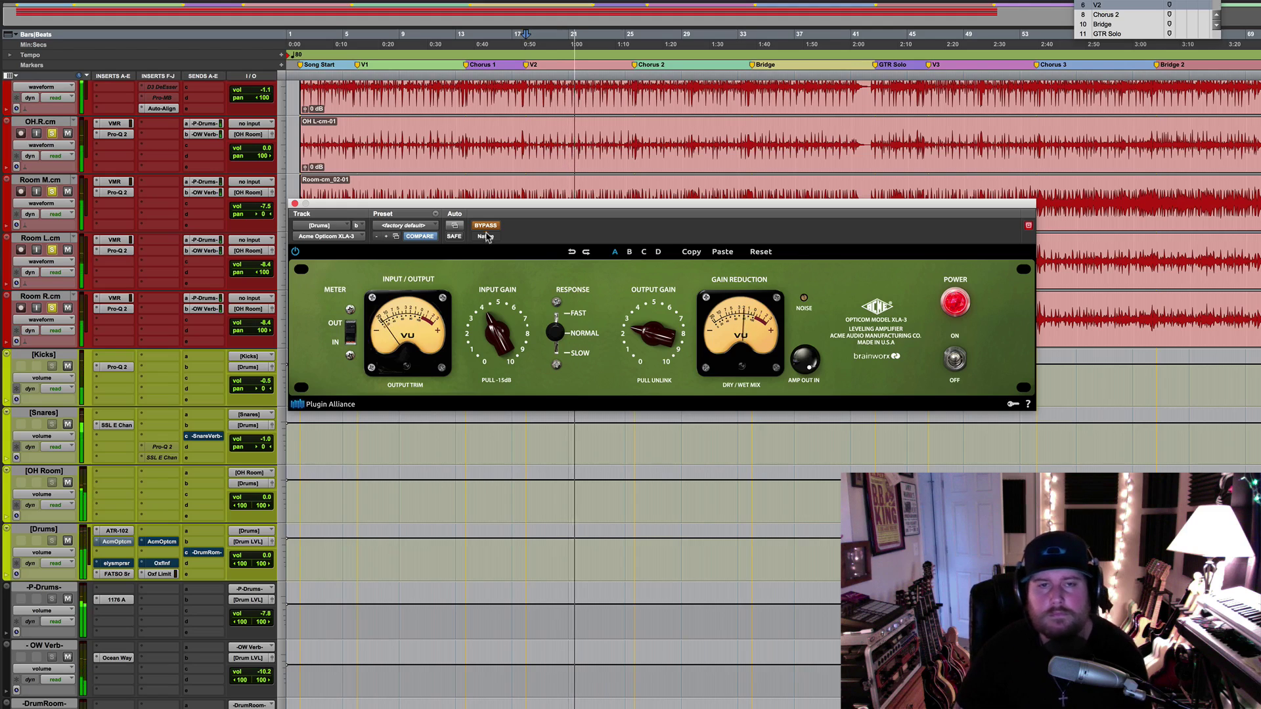
pyautogui.click(486, 227)
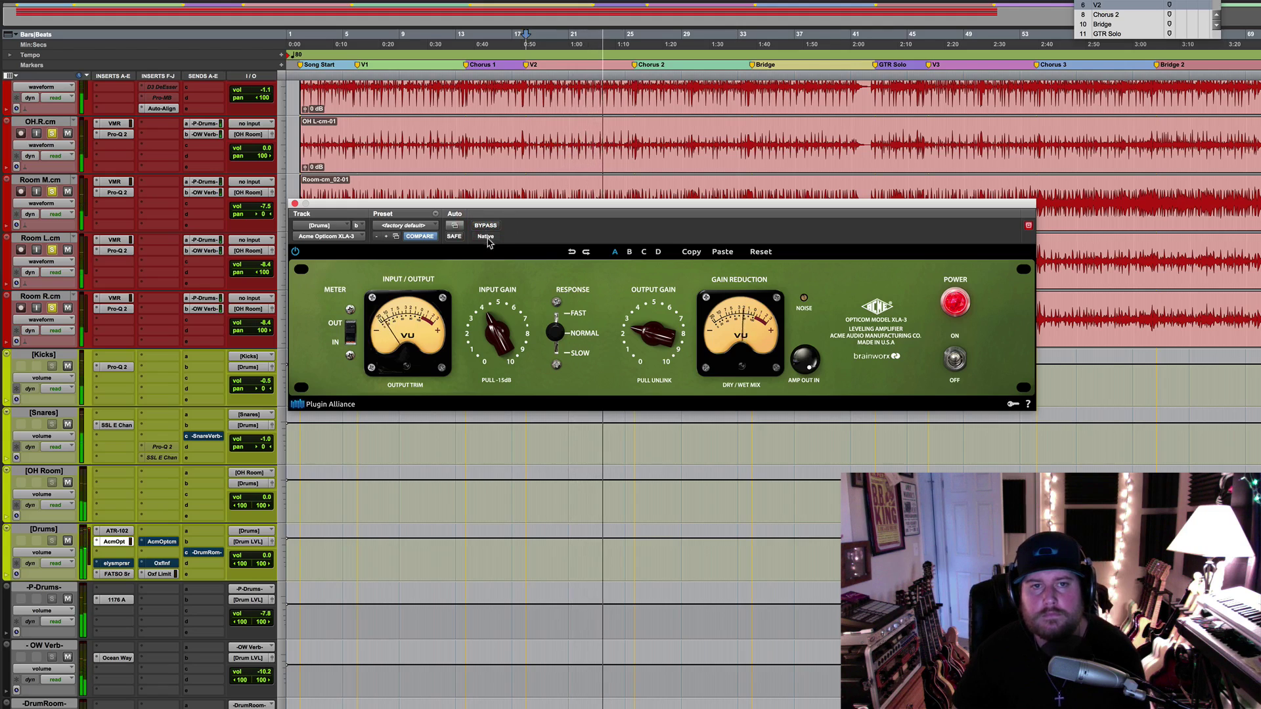
pyautogui.click(486, 226)
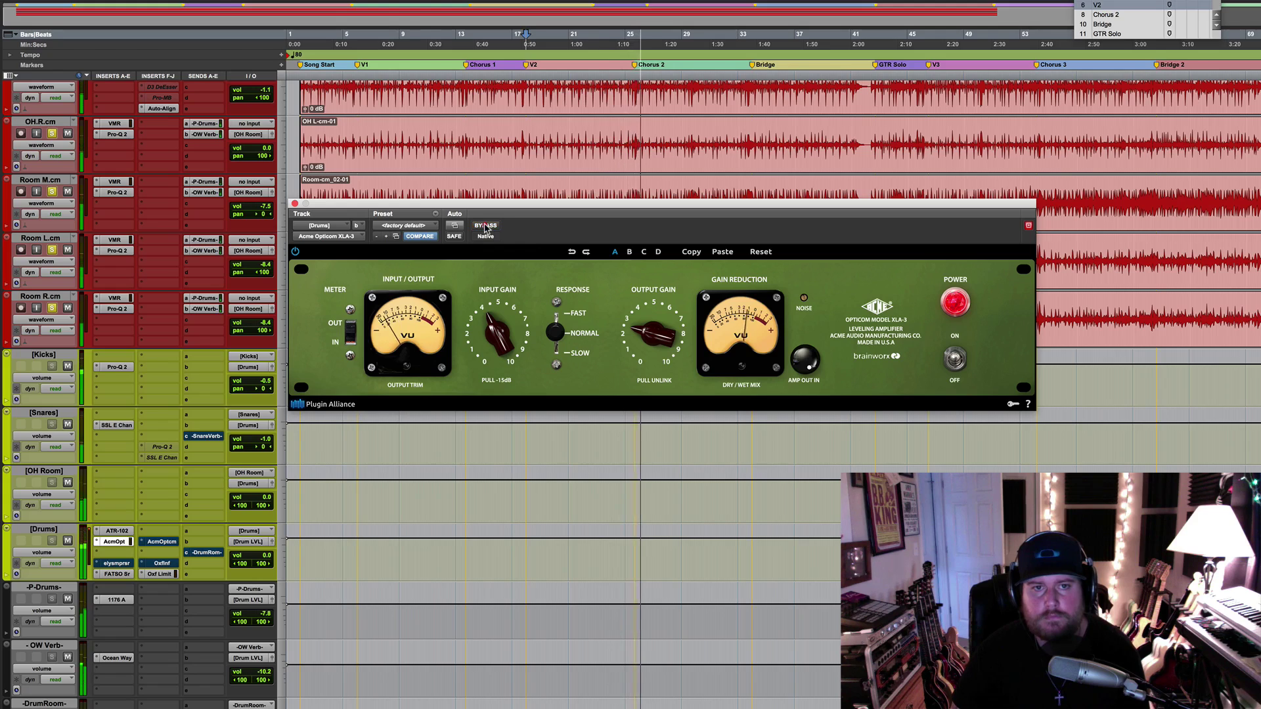
pyautogui.click(486, 226)
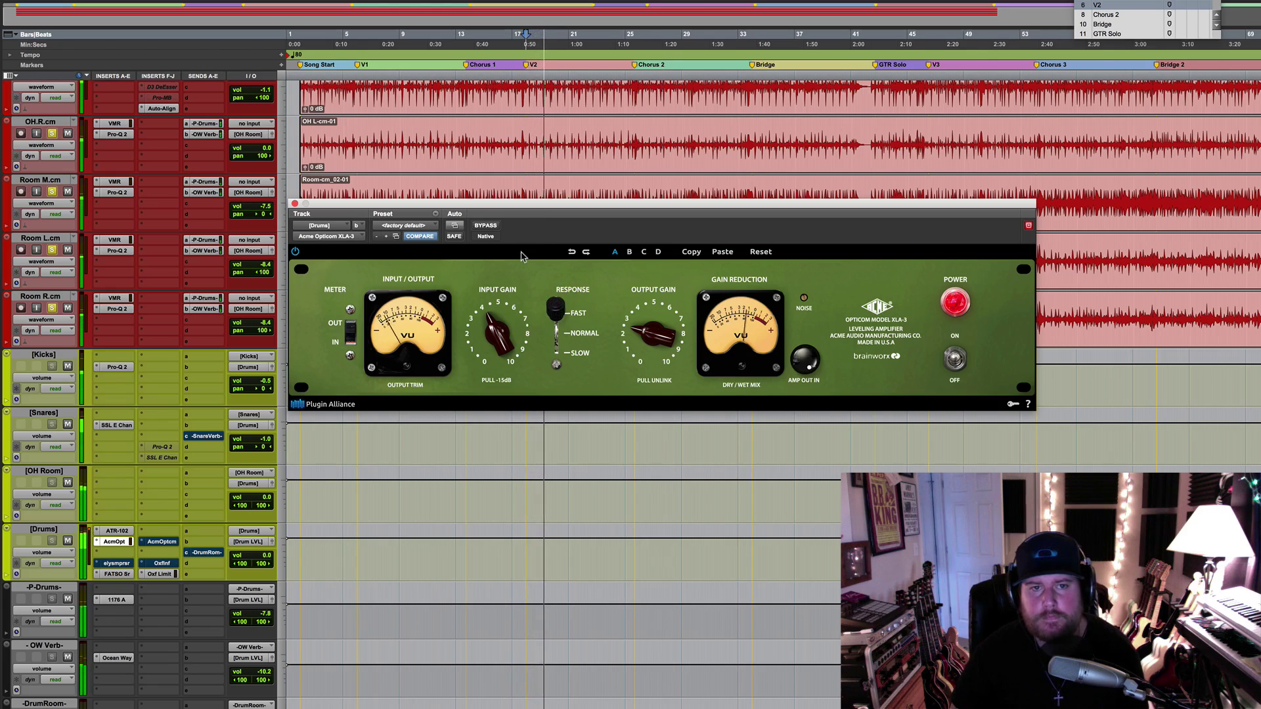
# Step: Compare the insert b XLA-3 bypassed and active on the drums with the Fast response
pyautogui.click(486, 227)
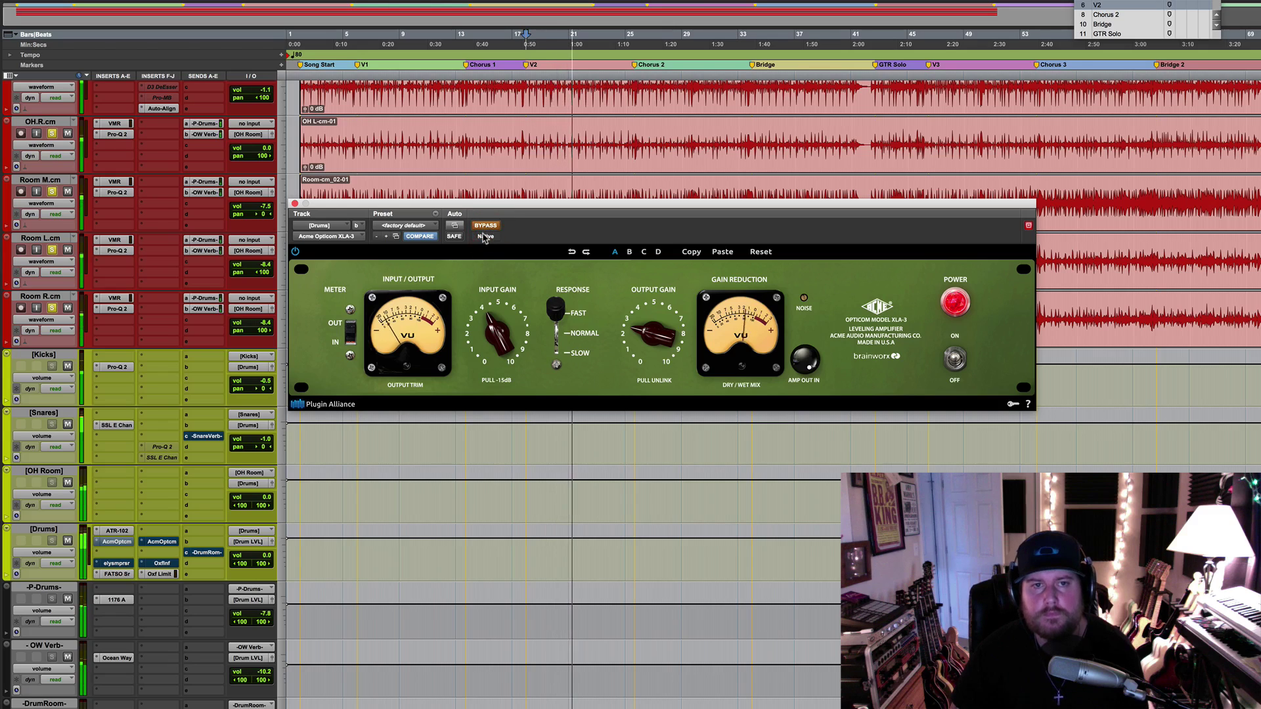
pyautogui.click(486, 226)
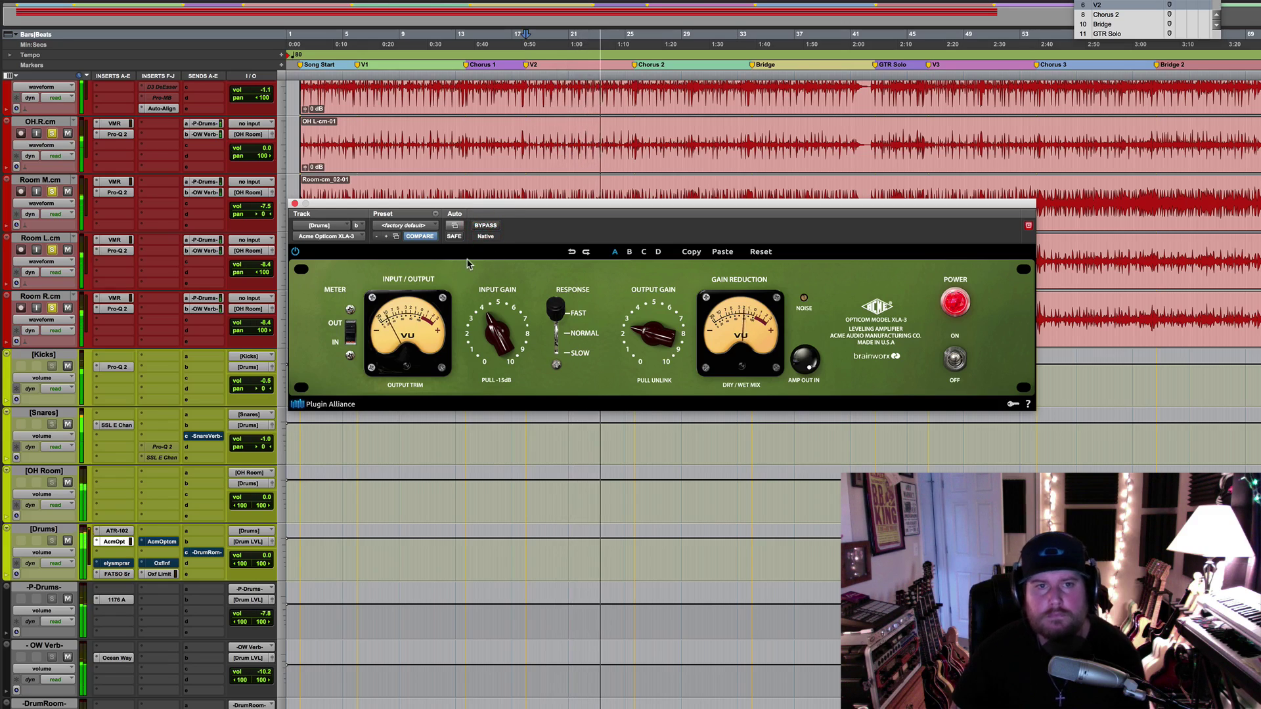
pyautogui.click(484, 226)
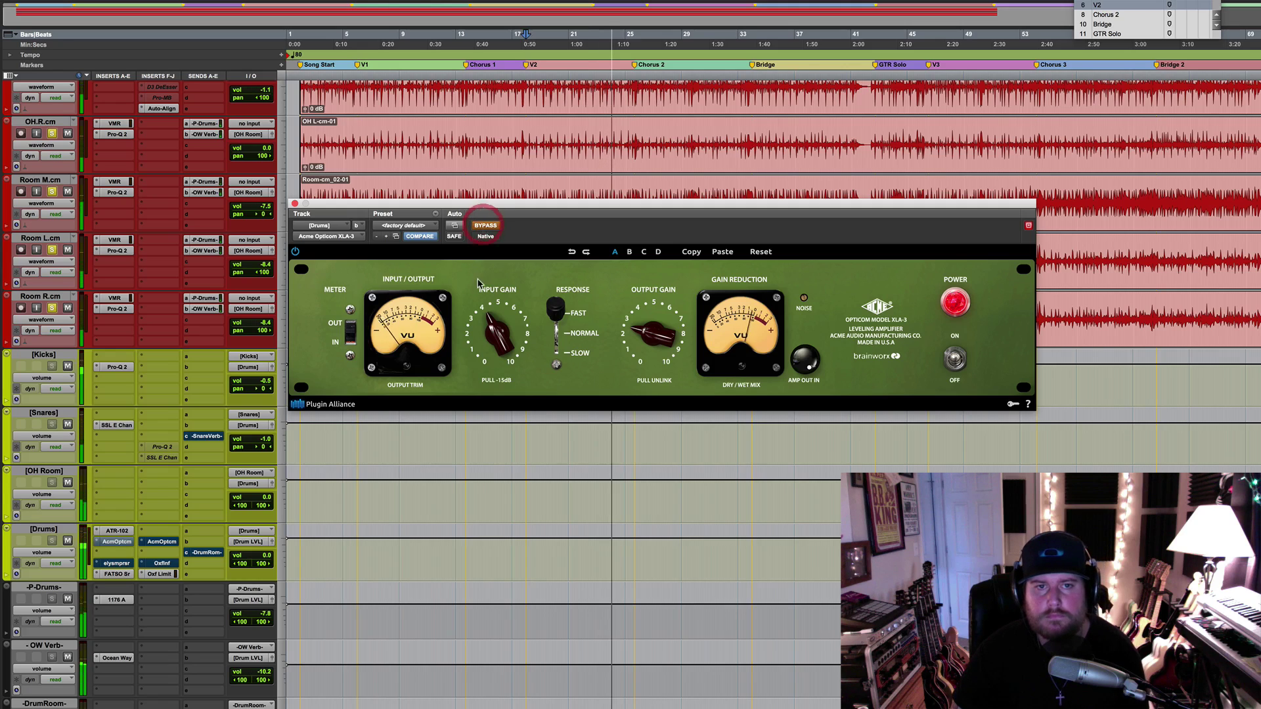
pyautogui.click(486, 227)
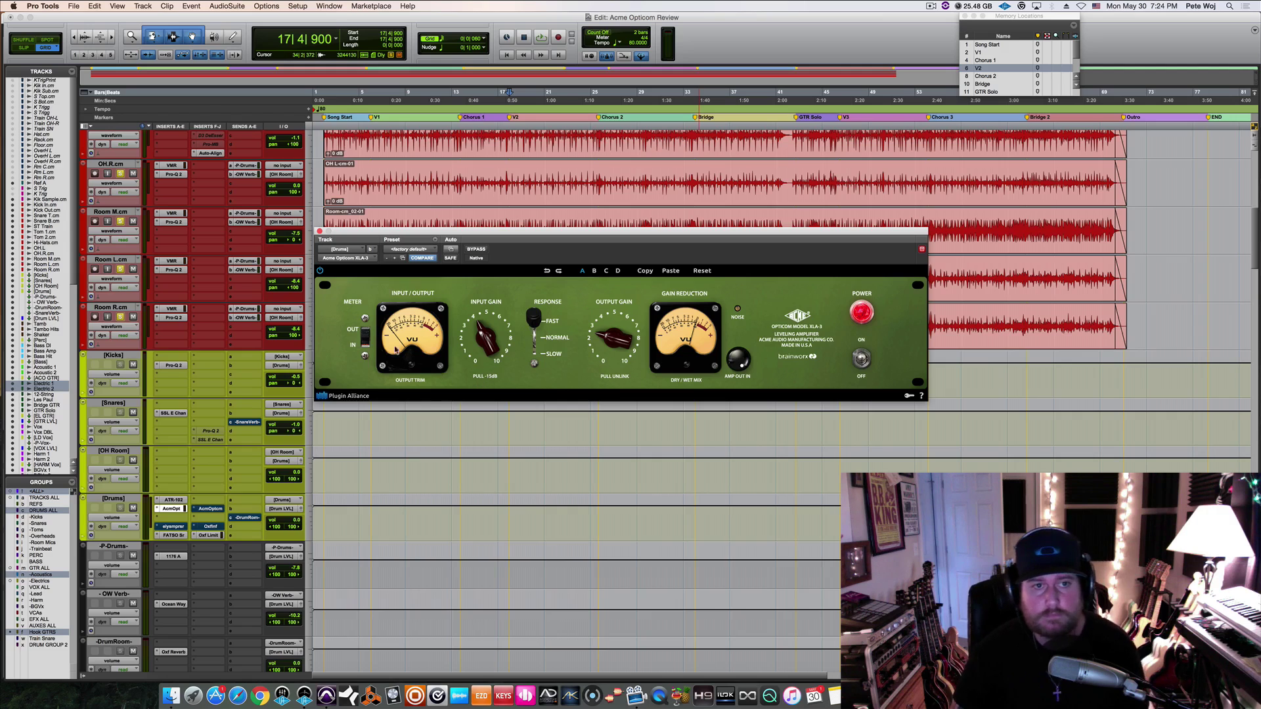
# Step: Bypass the Drums bus's XLA-3 on insert b and open the second XLA-3 on insert g
pyautogui.click(321, 231)
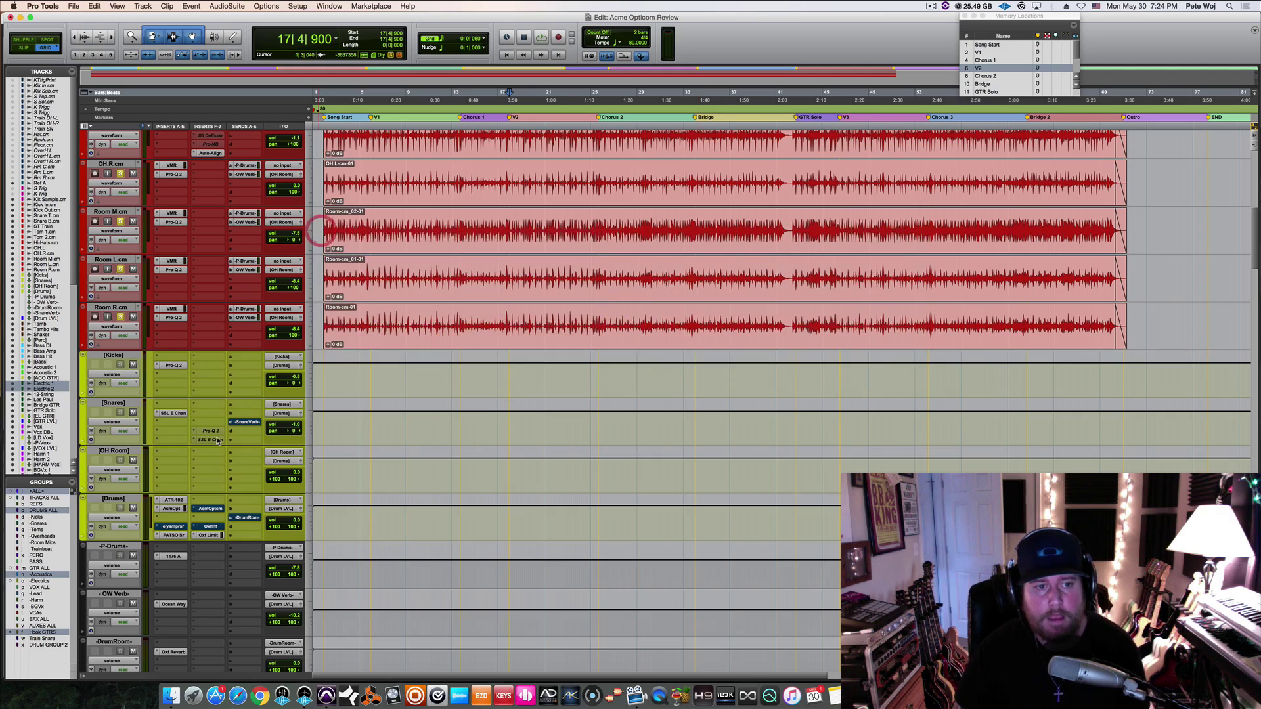
pyautogui.keyDown('super'); pyautogui.click(175, 509); pyautogui.keyUp('super')
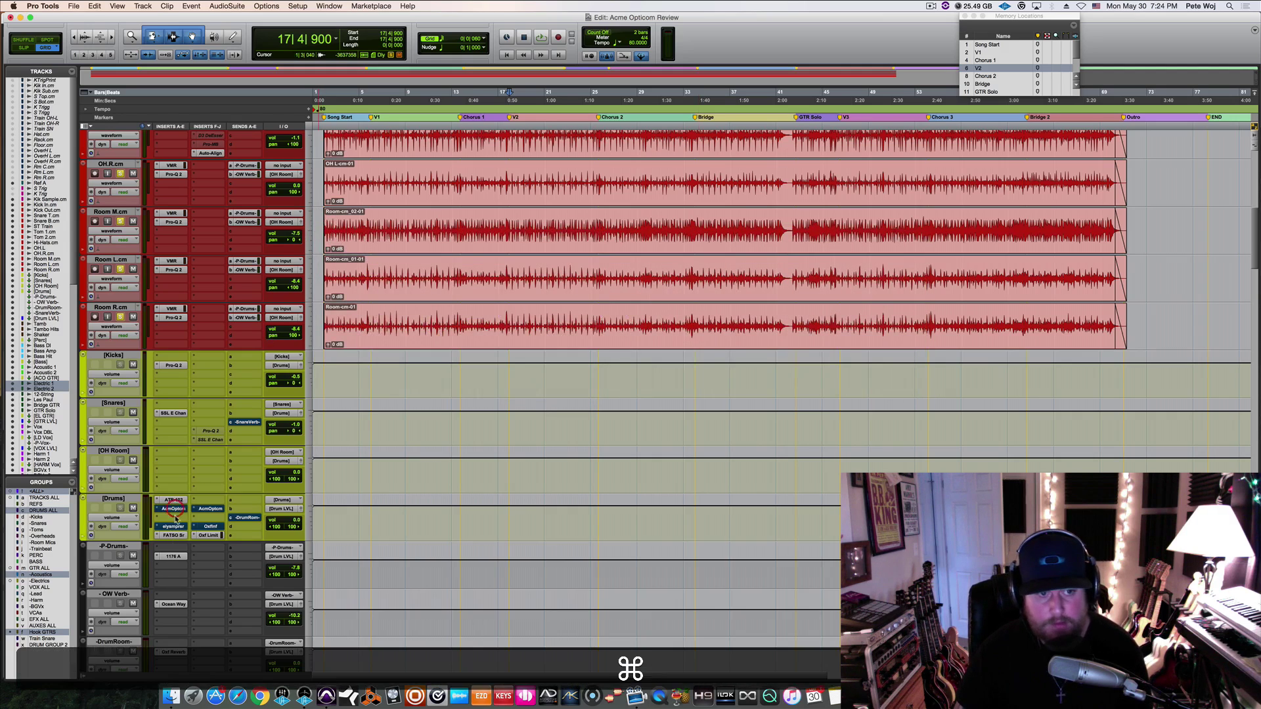
pyautogui.click(213, 510)
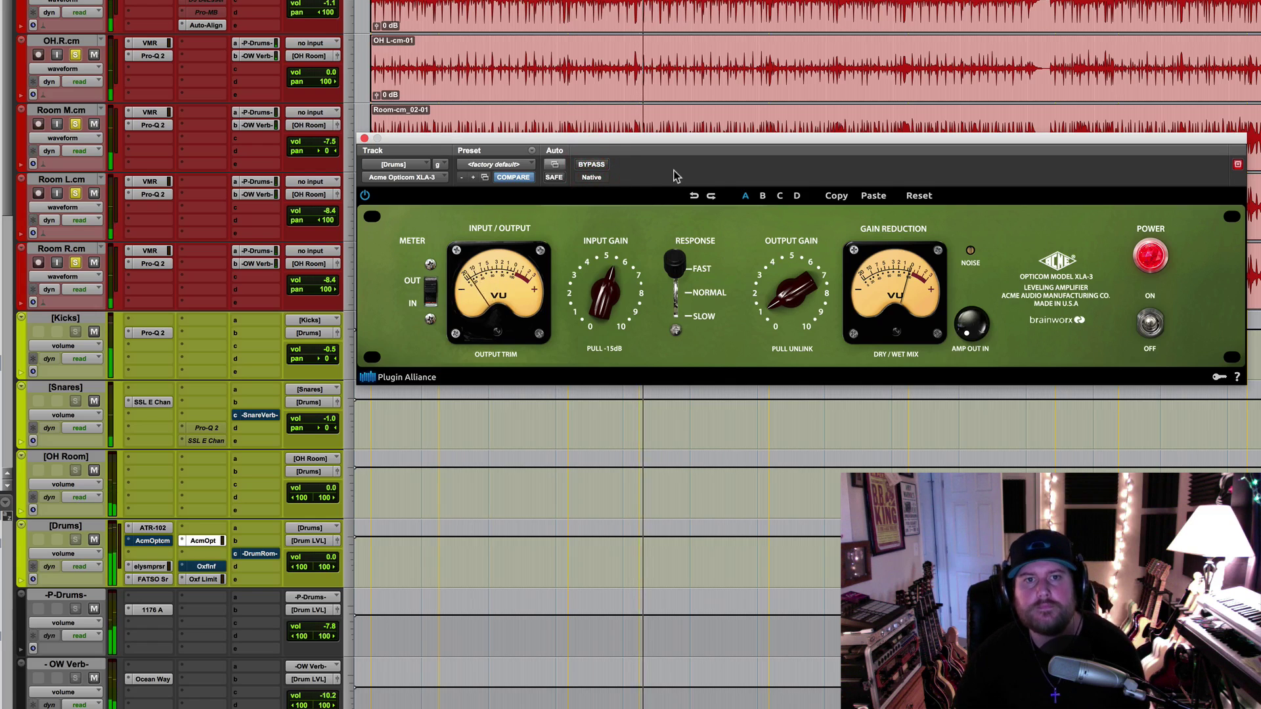
# Step: Compare the insert g XLA-3 bypassed and active during drum playback with the Fast response
pyautogui.click(591, 165)
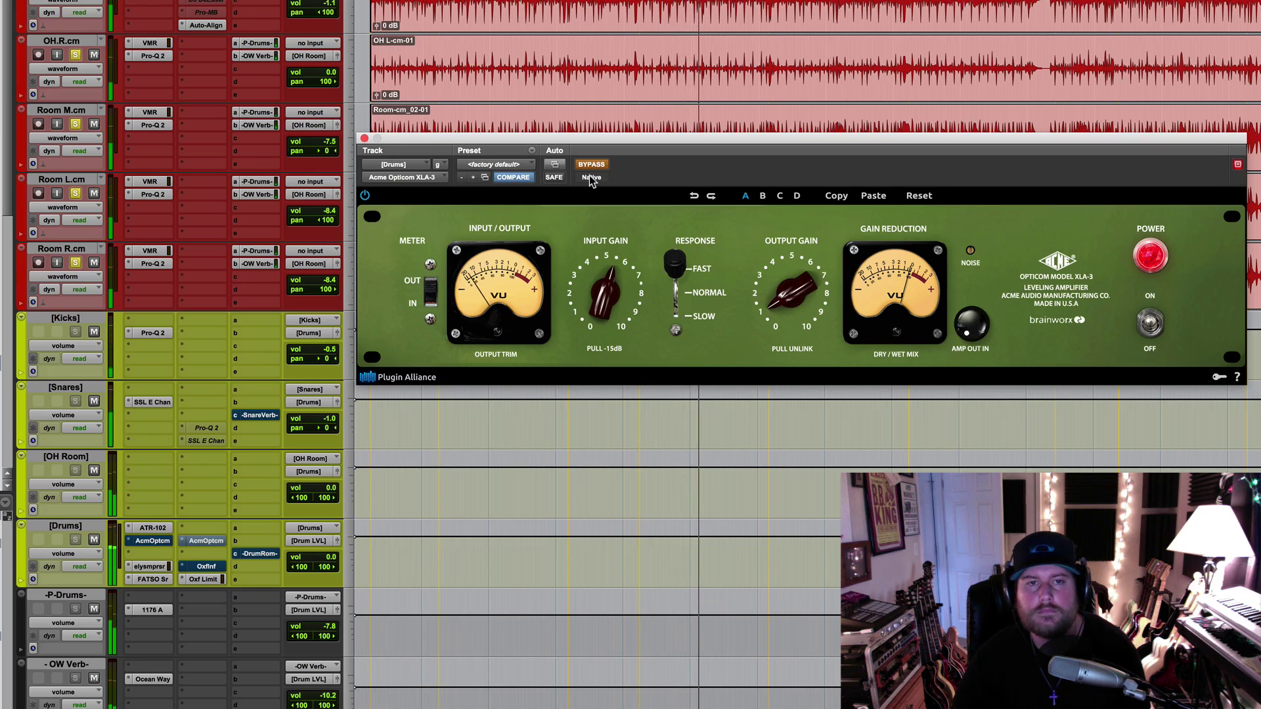
pyautogui.click(591, 165)
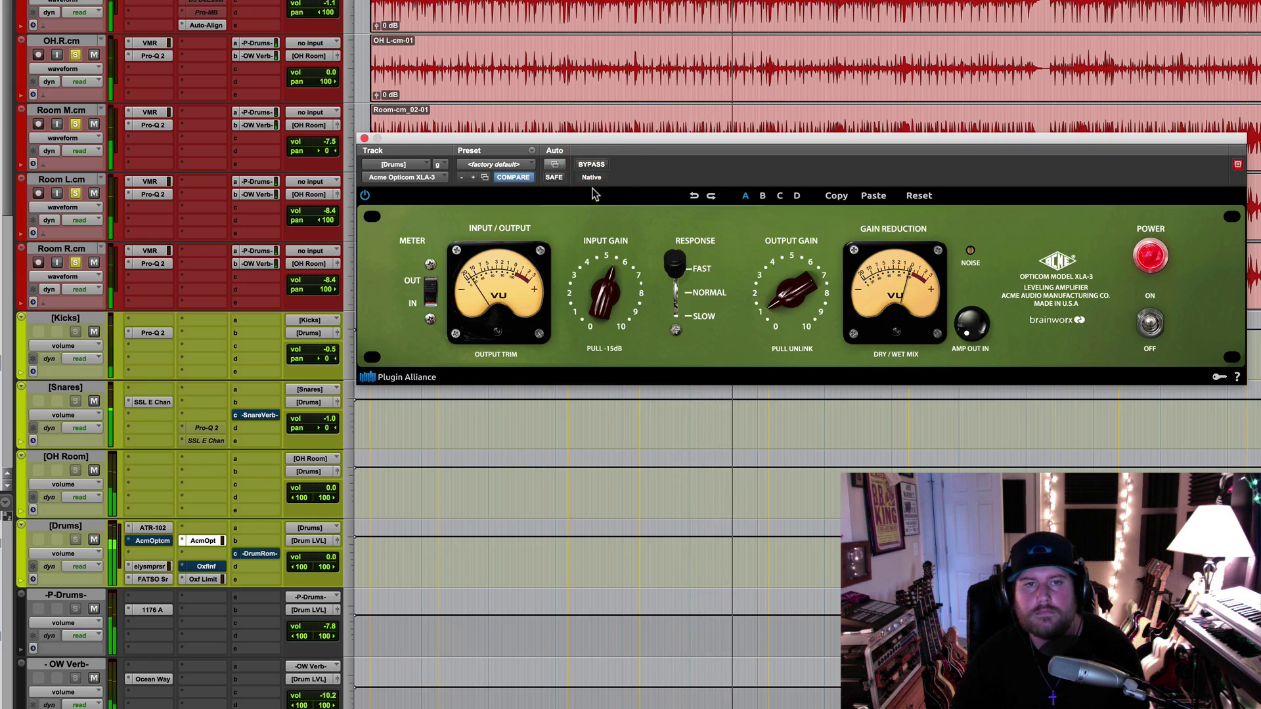
pyautogui.click(592, 165)
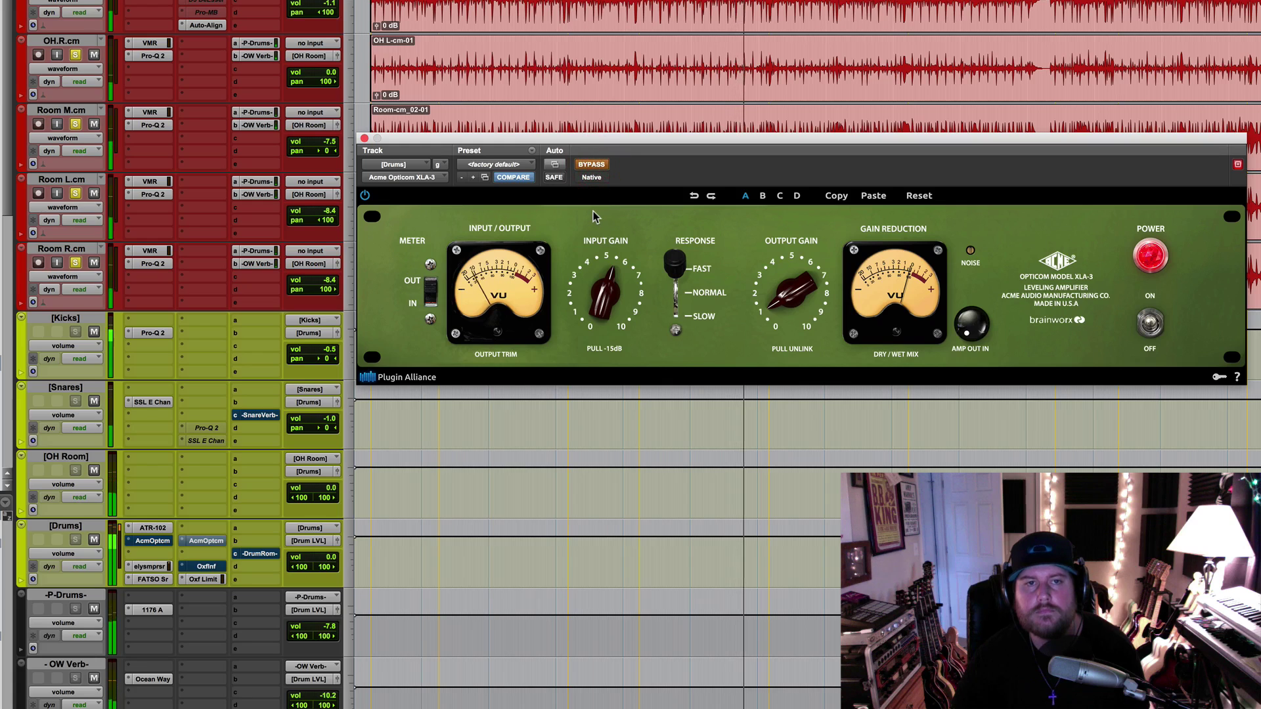
pyautogui.click(592, 165)
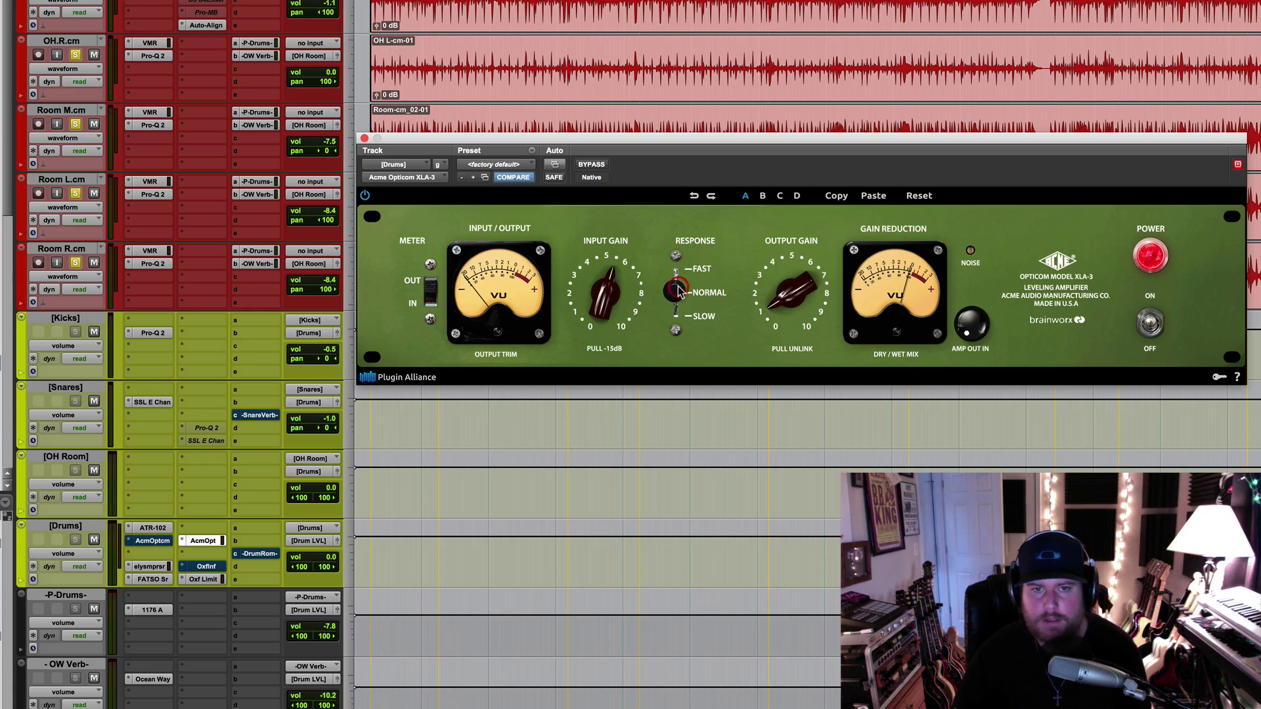
# Step: Play the drums again and compare the insert g XLA-3 bypassed and active with the Normal response
pyautogui.press('space')
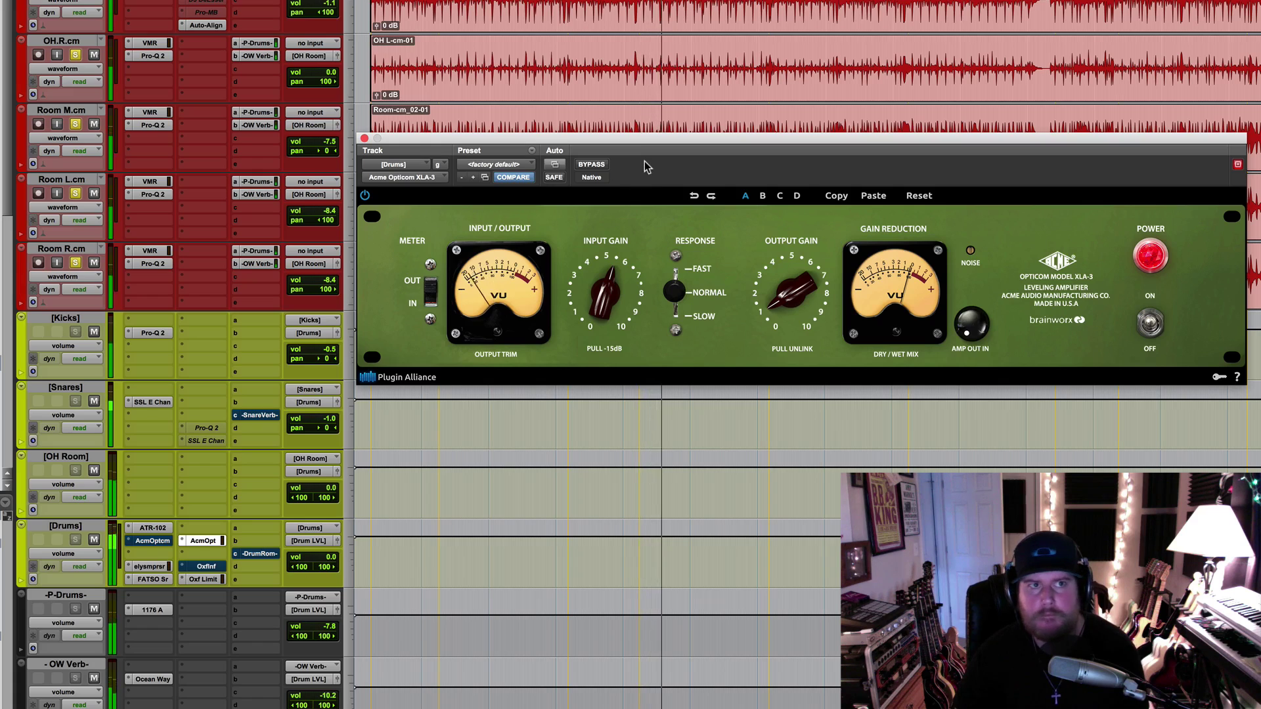
pyautogui.click(593, 165)
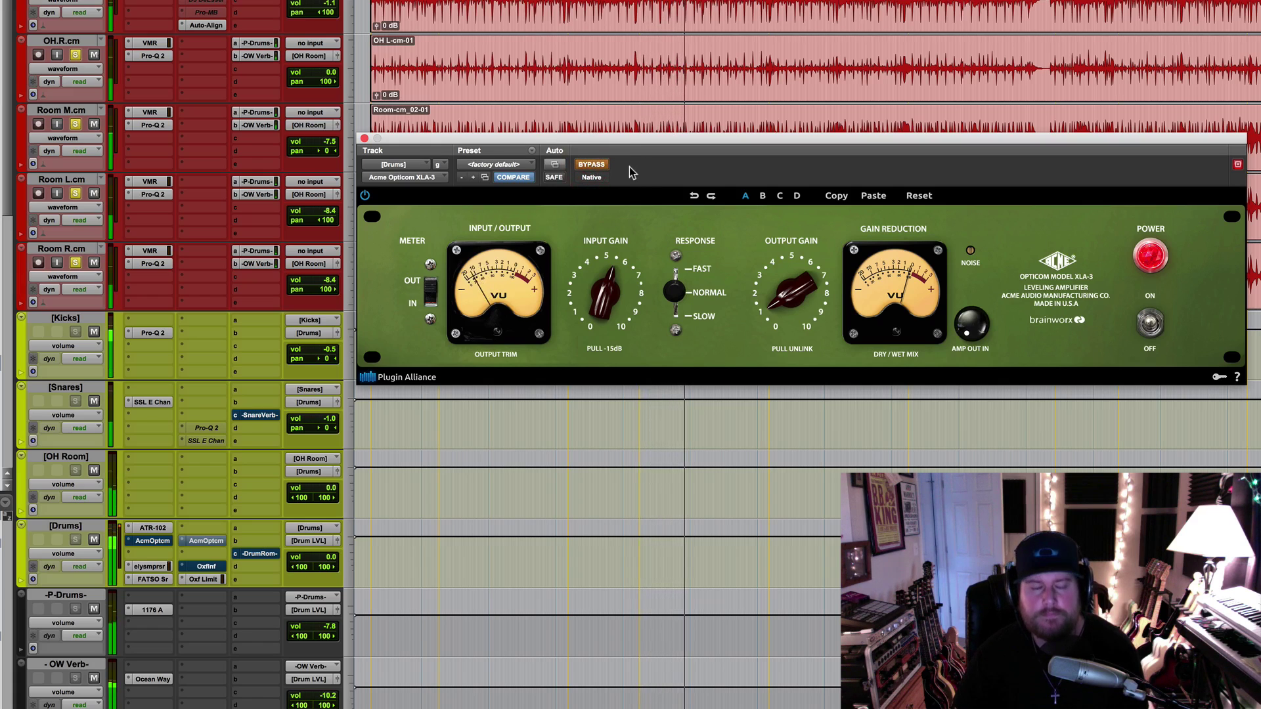
pyautogui.click(593, 165)
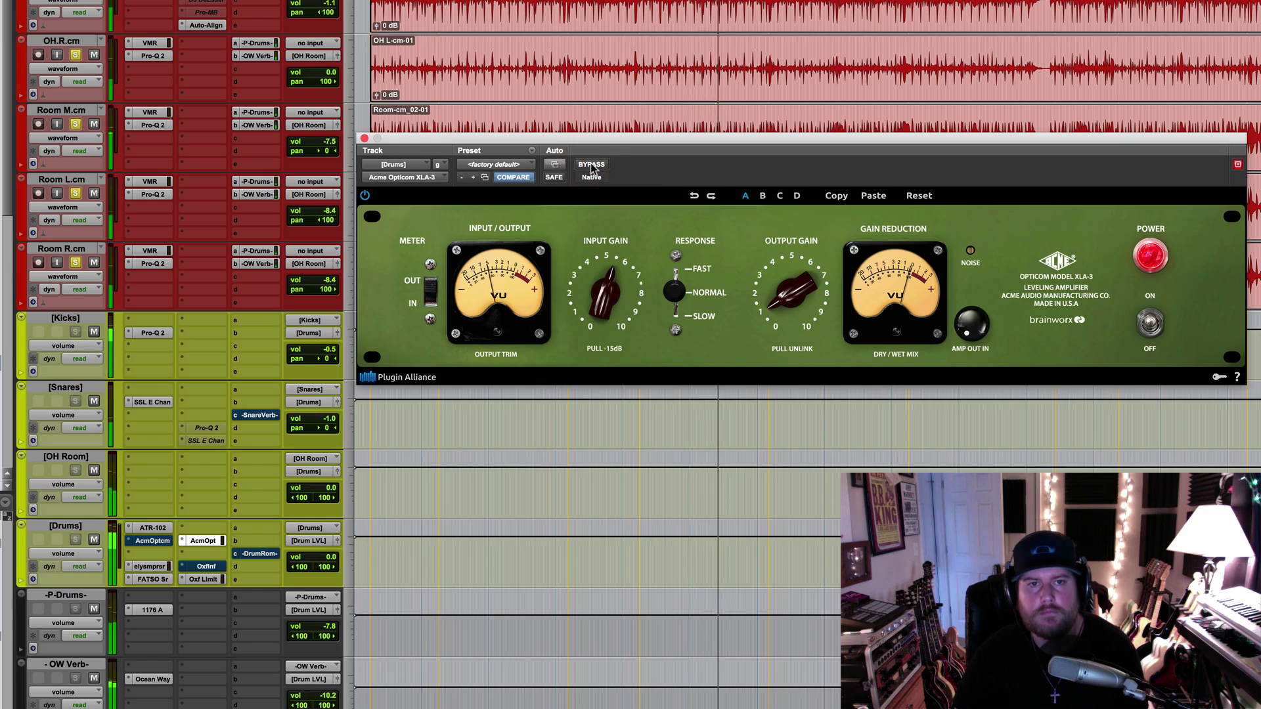
pyautogui.click(592, 165)
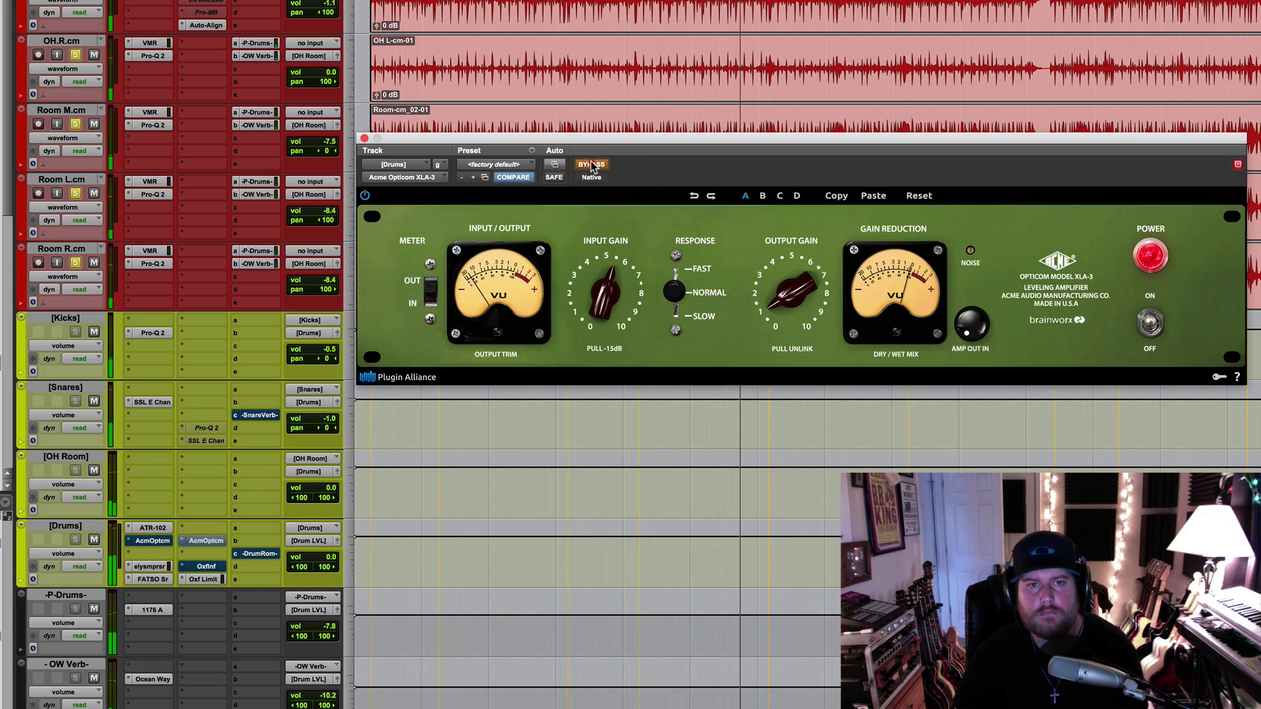
pyautogui.click(592, 165)
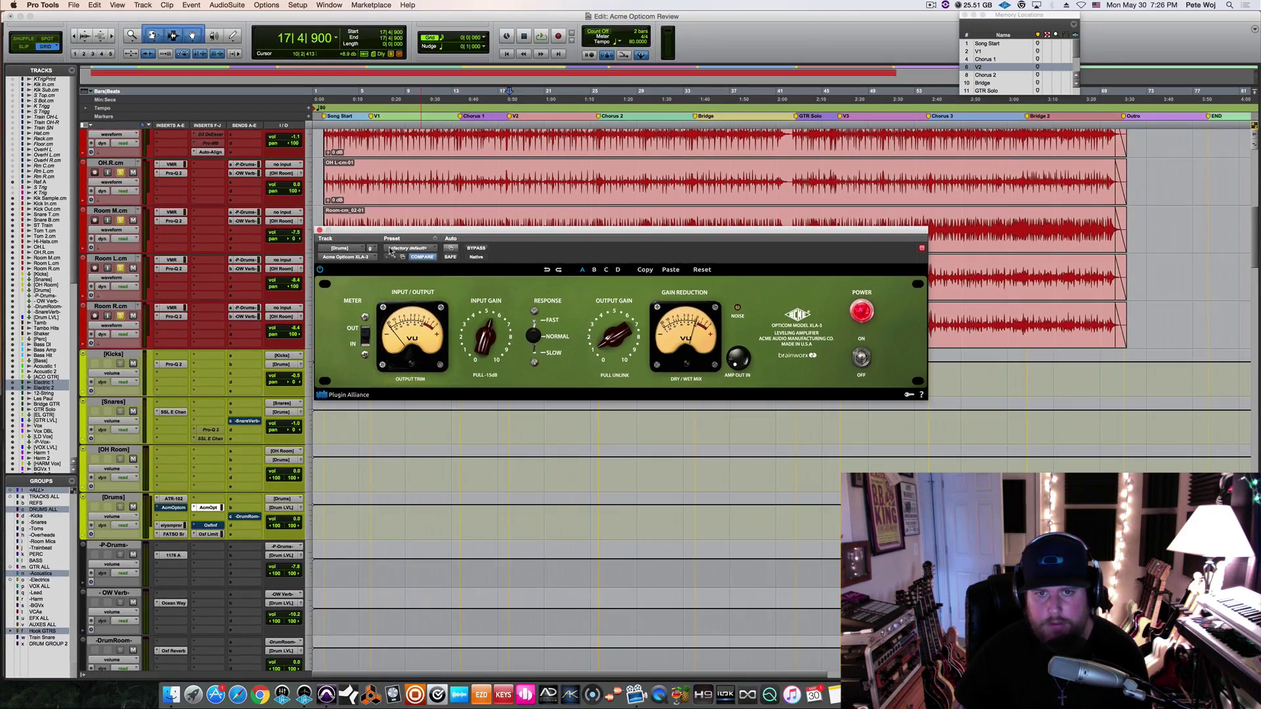
# Step: Close and bypass the Drums bus's insert g XLA-3, and play the song from Chorus 2 with the bass tracks in view
pyautogui.click(320, 231)
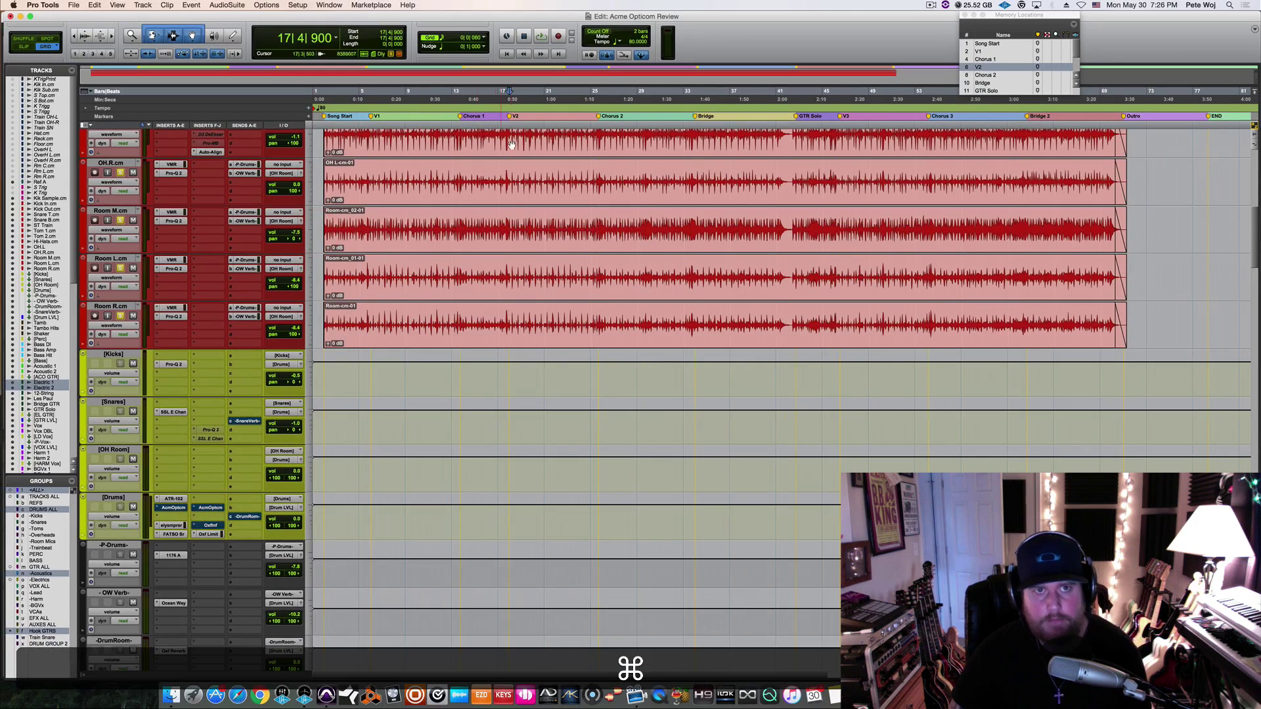
pyautogui.scroll(-15, 409, 320)
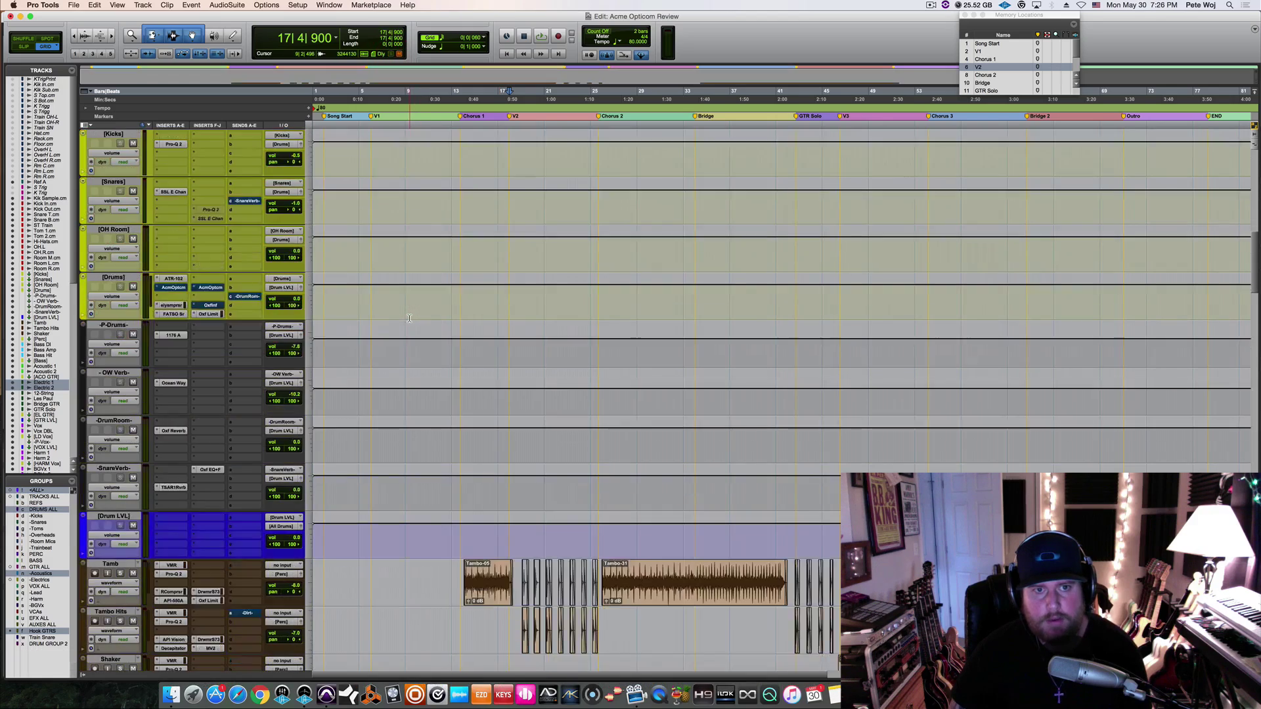
pyautogui.scroll(-2, 409, 319)
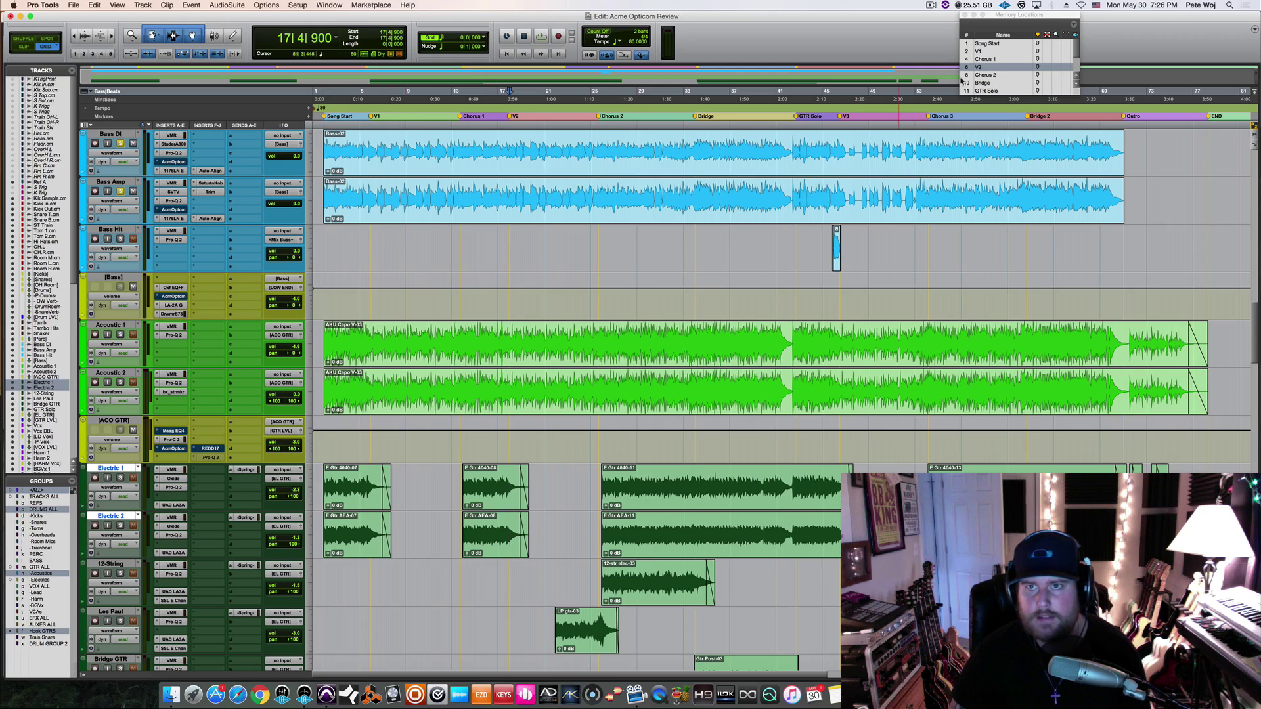
pyautogui.click(983, 77)
pyautogui.press('space')
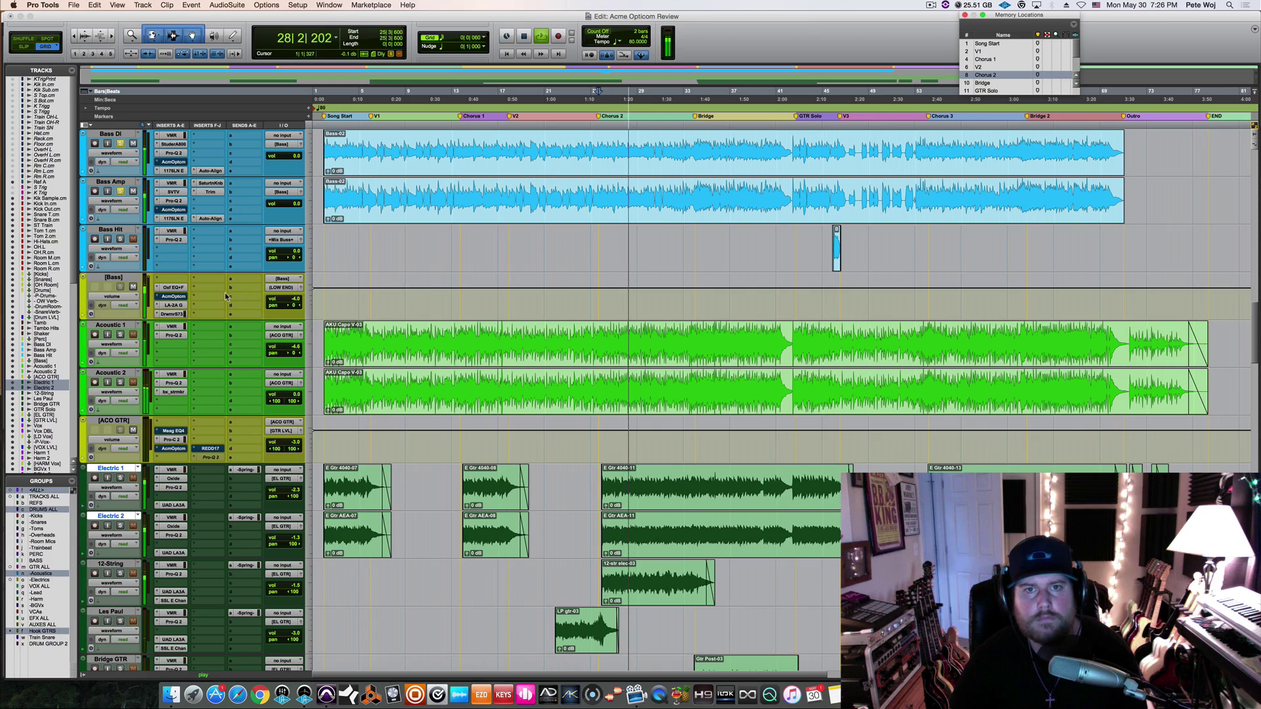
pyautogui.press('space')
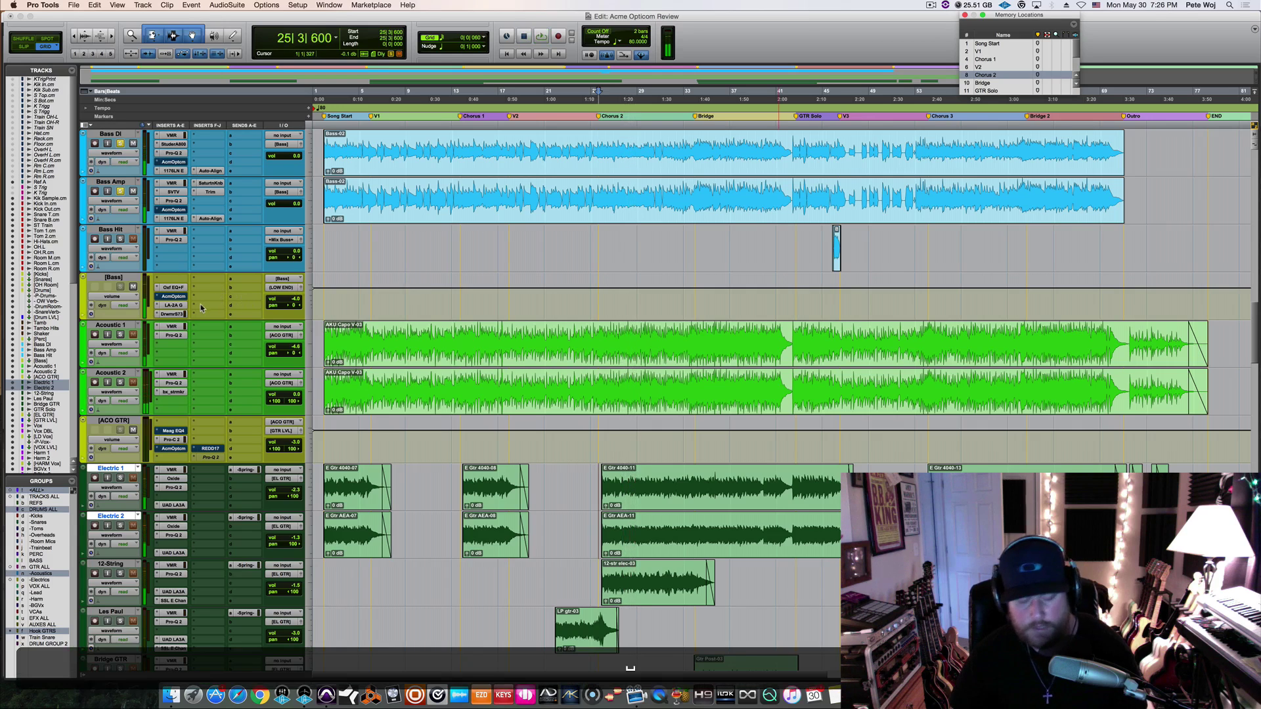
# Step: Bypass the LA-2A on the Bass bus and open that bus's Acme Opticom XLA-3
pyautogui.keyDown('super'); pyautogui.click(176, 306); pyautogui.keyUp('super')
pyautogui.click(174, 297)
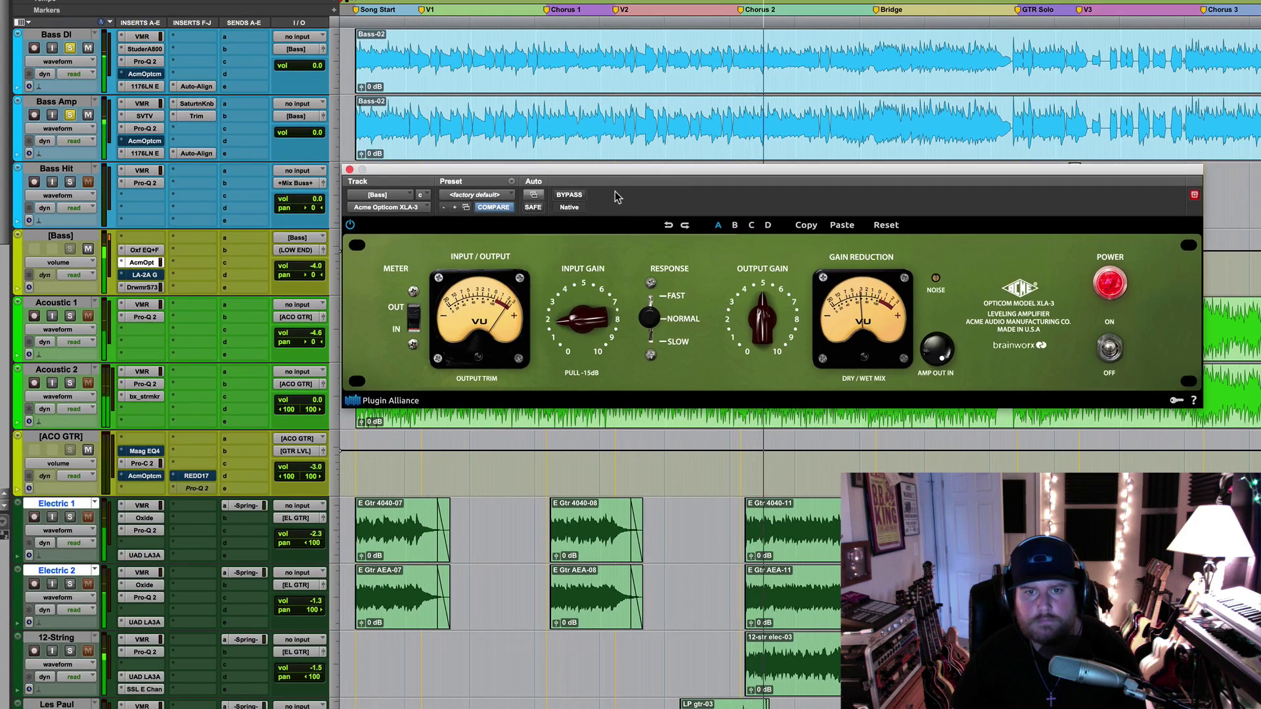
# Step: Compare the Bass bus's Acme Opticom XLA-3 bypassed and active during playback with the Normal response, then stop playback
pyautogui.click(569, 196)
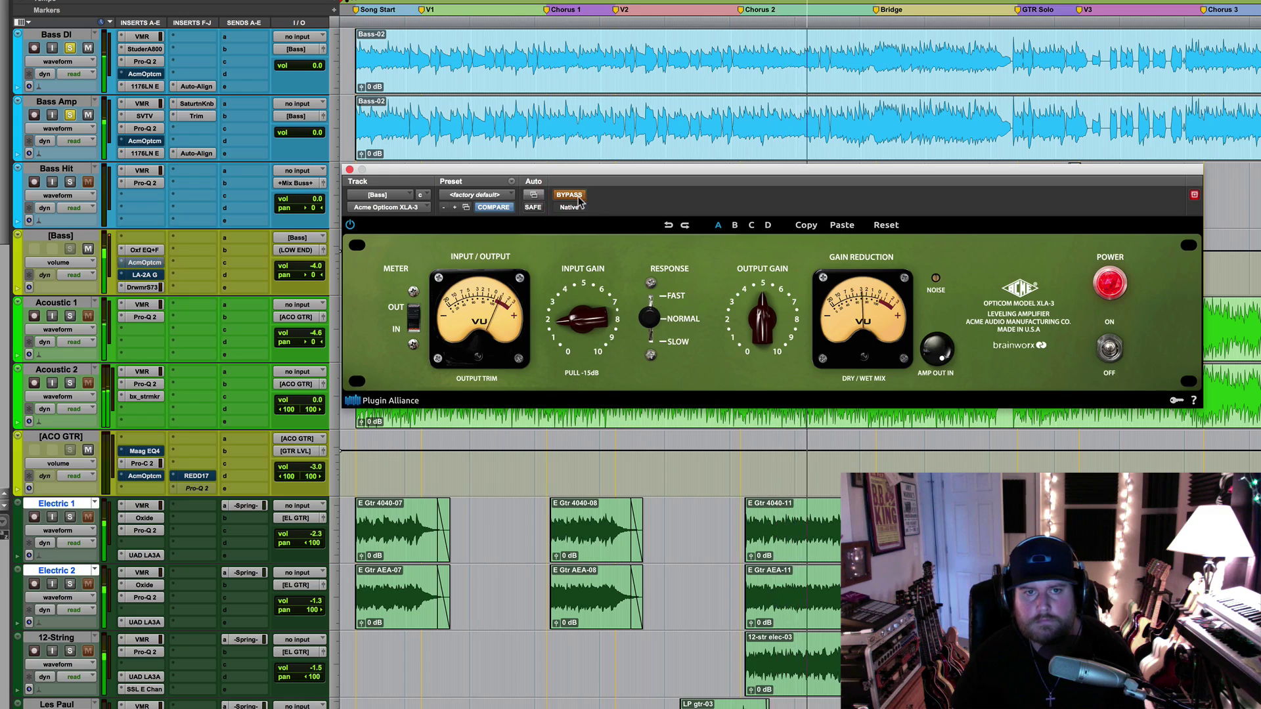
pyautogui.click(574, 196)
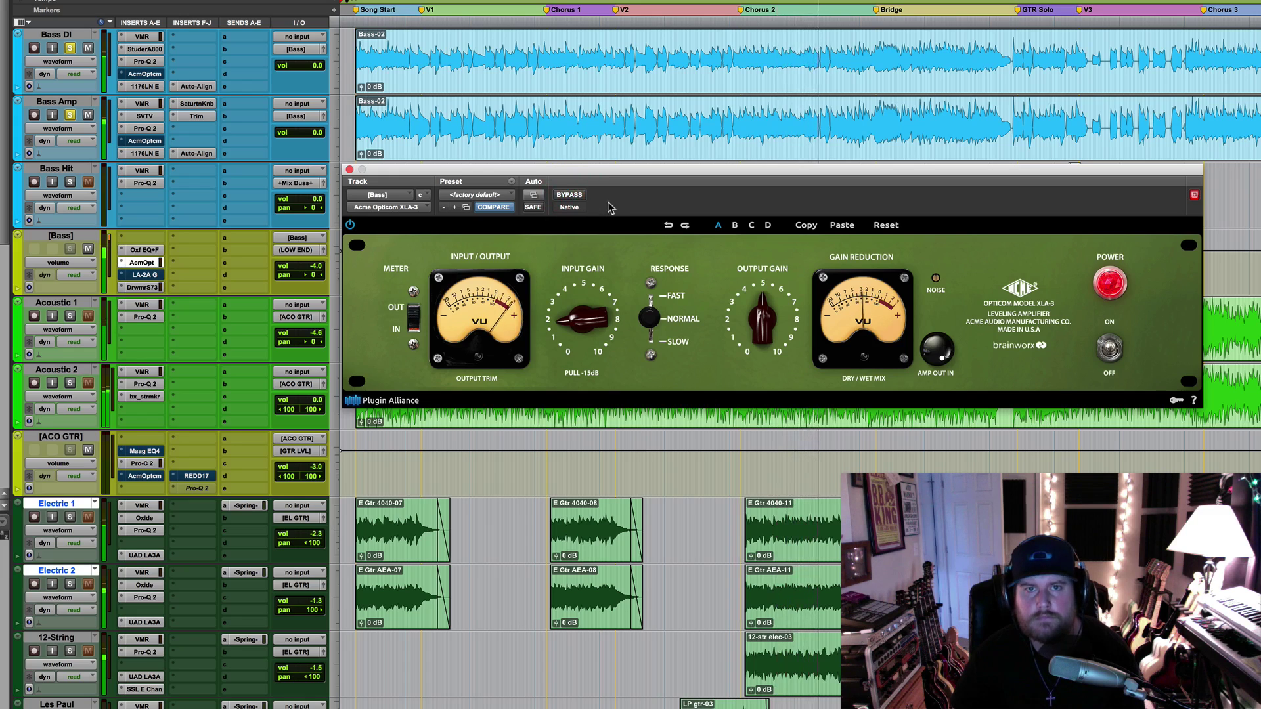
pyautogui.click(569, 195)
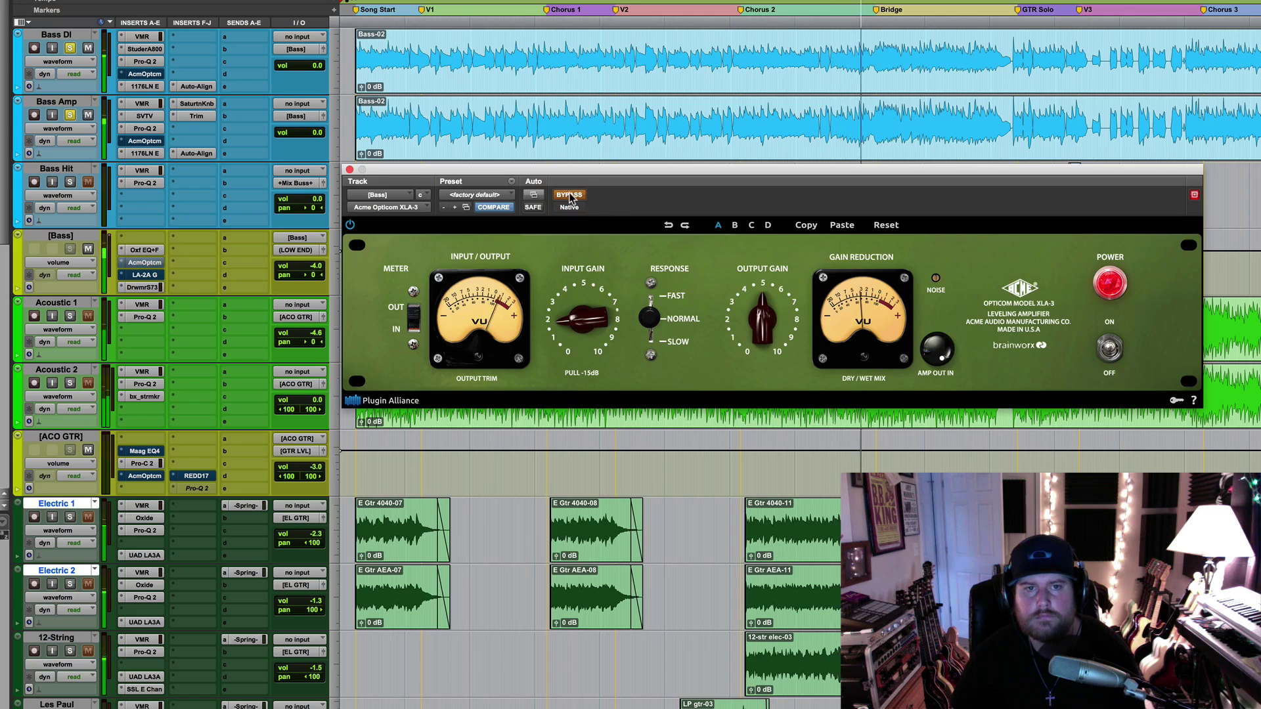
pyautogui.click(570, 196)
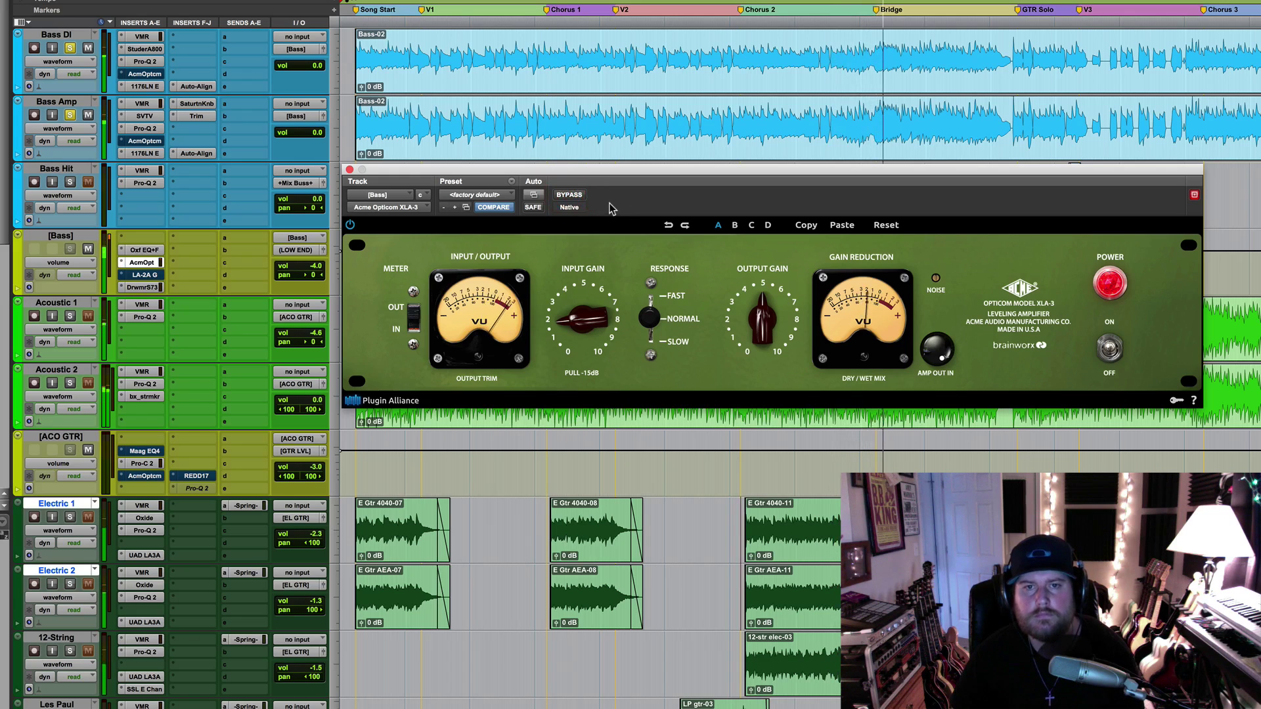
pyautogui.press('space')
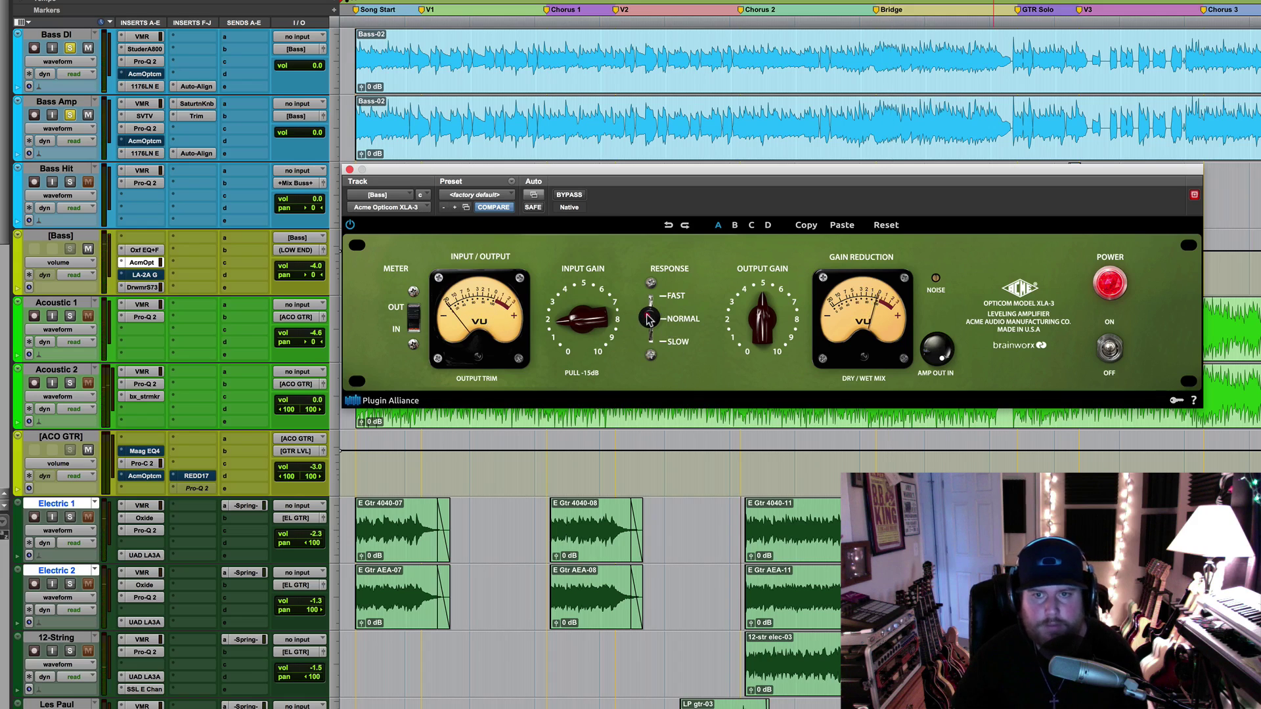
# Step: Set the Bass bus's XLA-3 Response to Fast and compare it bypassed and active during bass playback from Chorus 2
pyautogui.moveTo(649, 320); pyautogui.dragTo(649, 294)
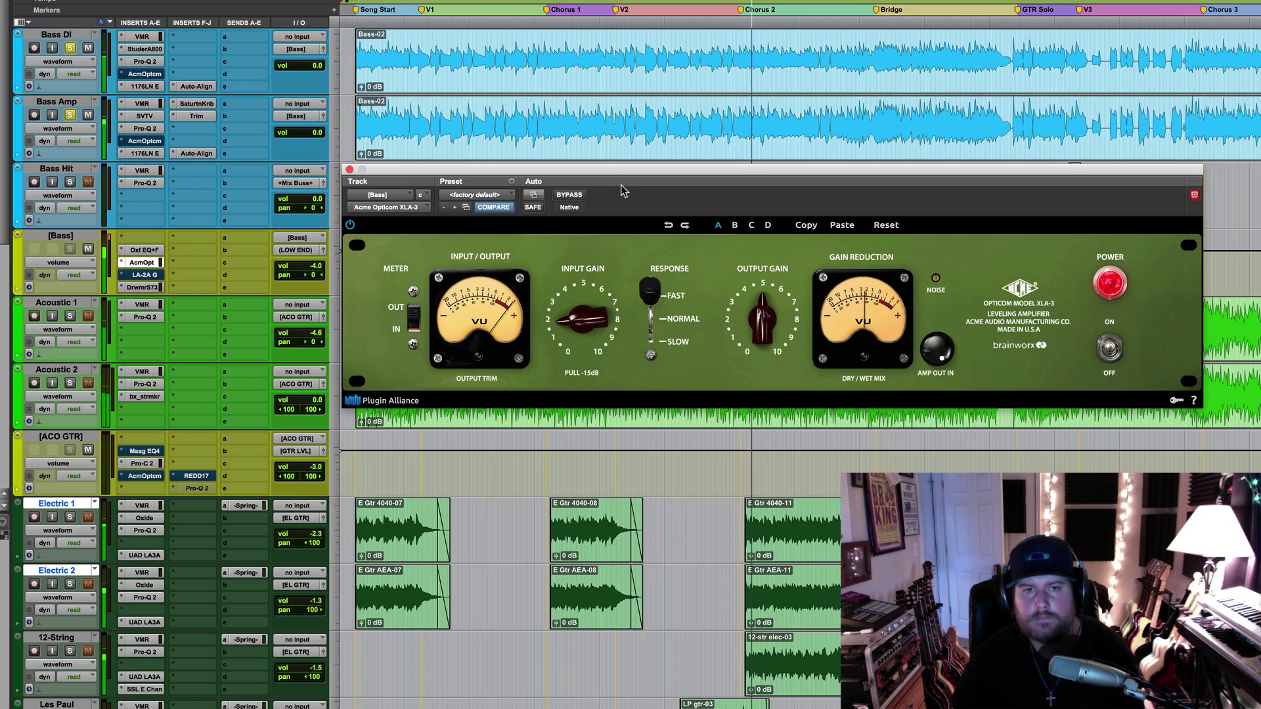
pyautogui.click(570, 195)
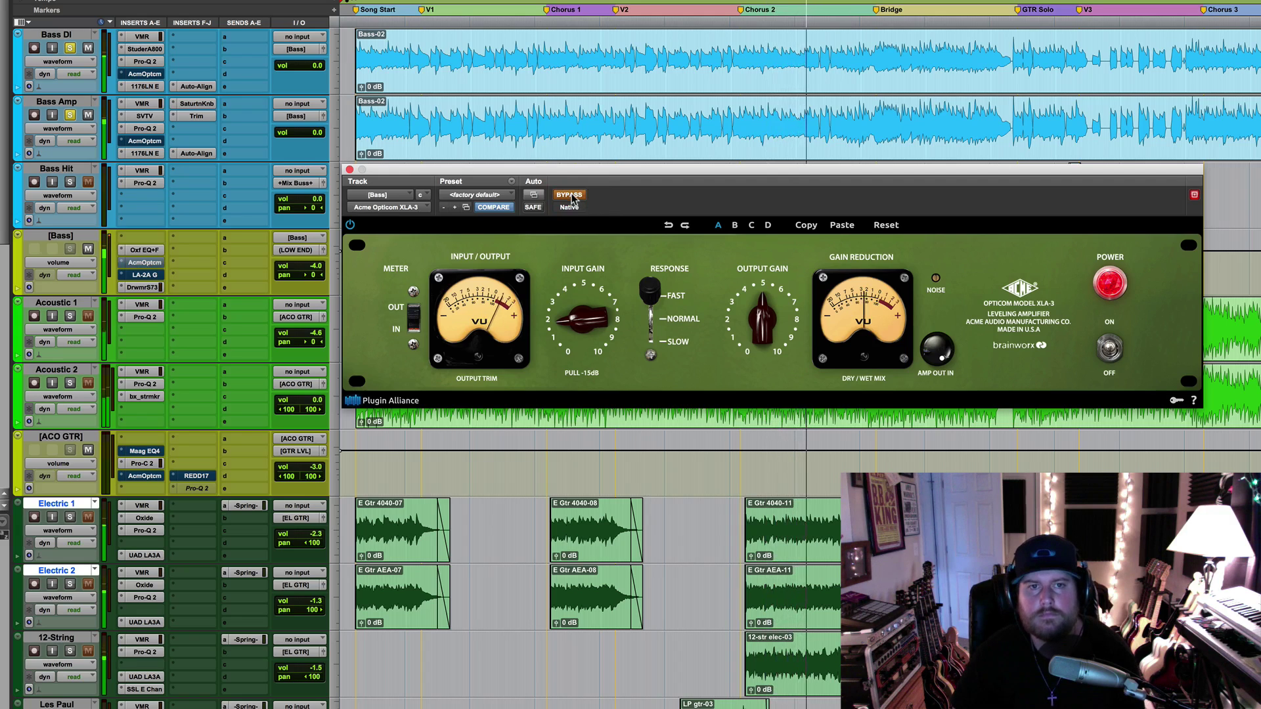
pyautogui.click(570, 196)
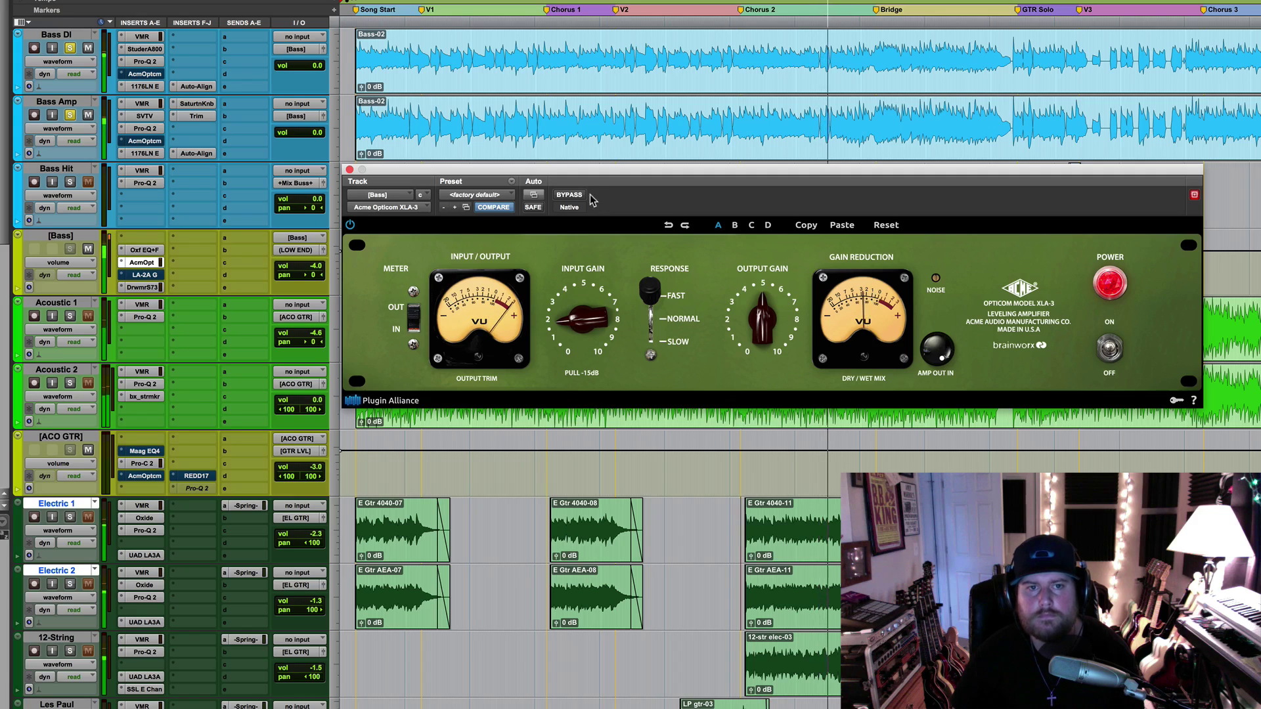
pyautogui.click(569, 195)
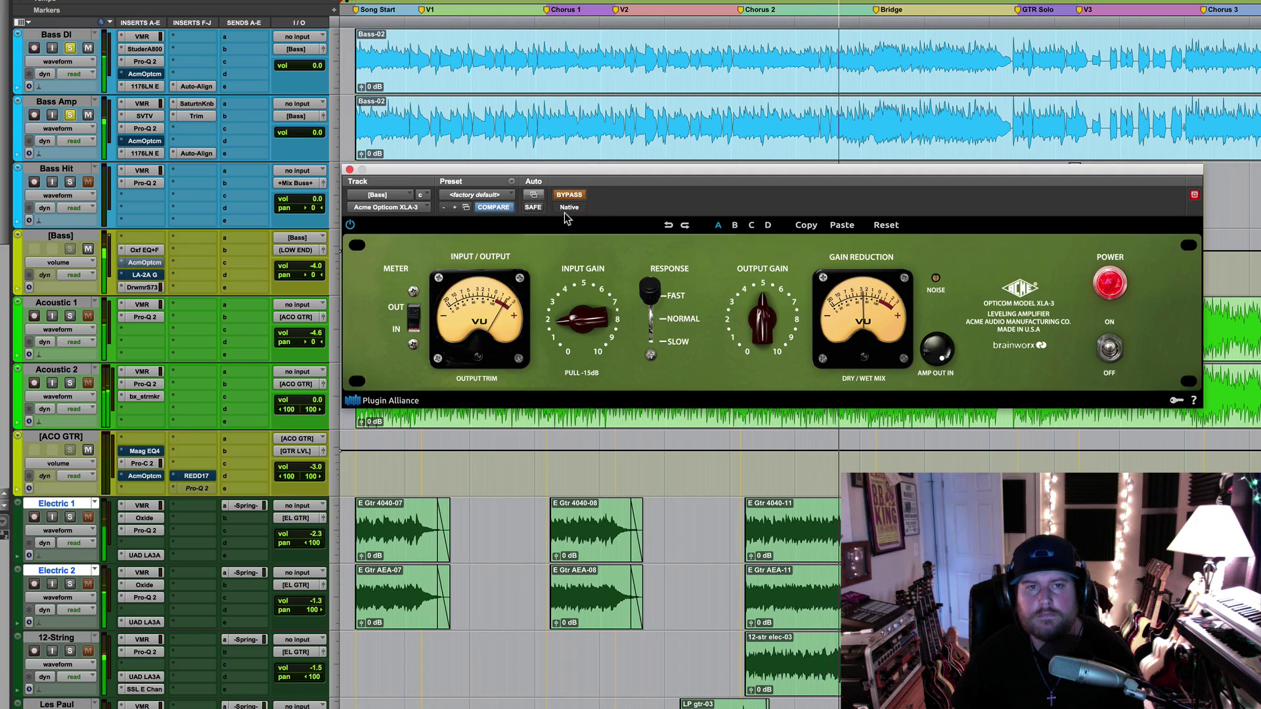
pyautogui.click(570, 196)
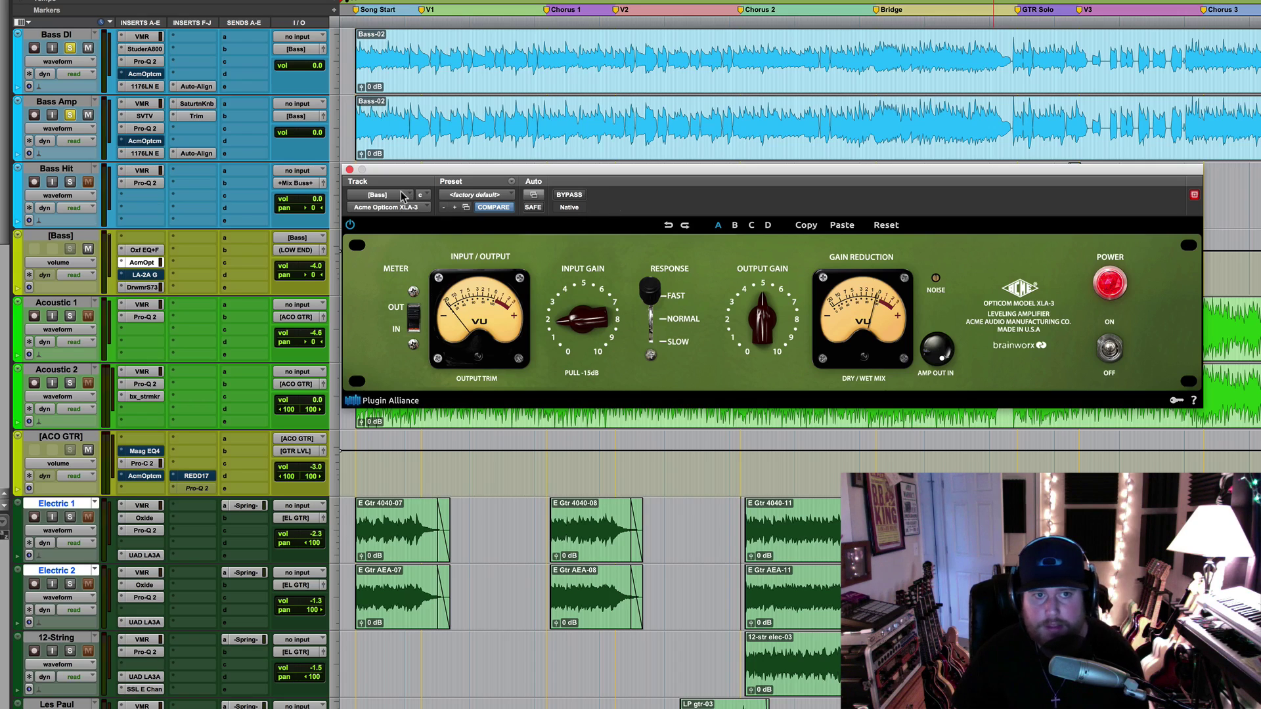
# Step: Close and bypass the Bass bus's XLA-3, and re-enable that bus's LA-2A
pyautogui.click(350, 170)
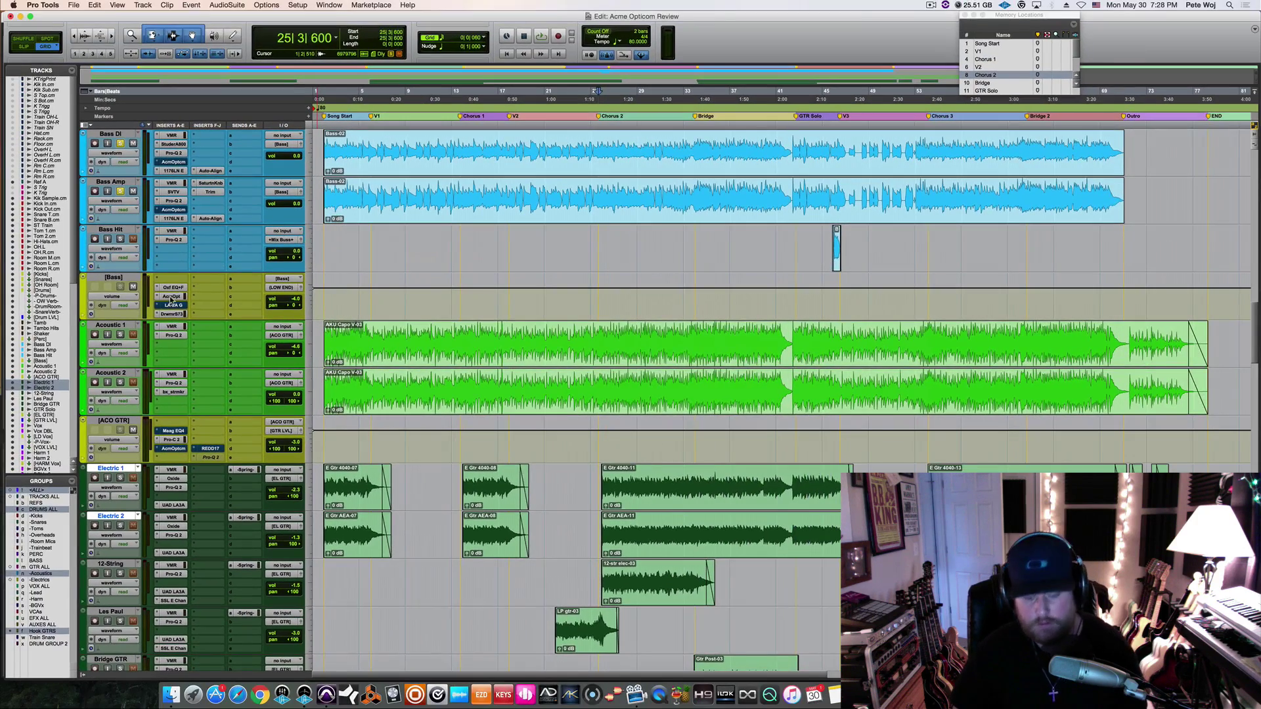
pyautogui.press('super')
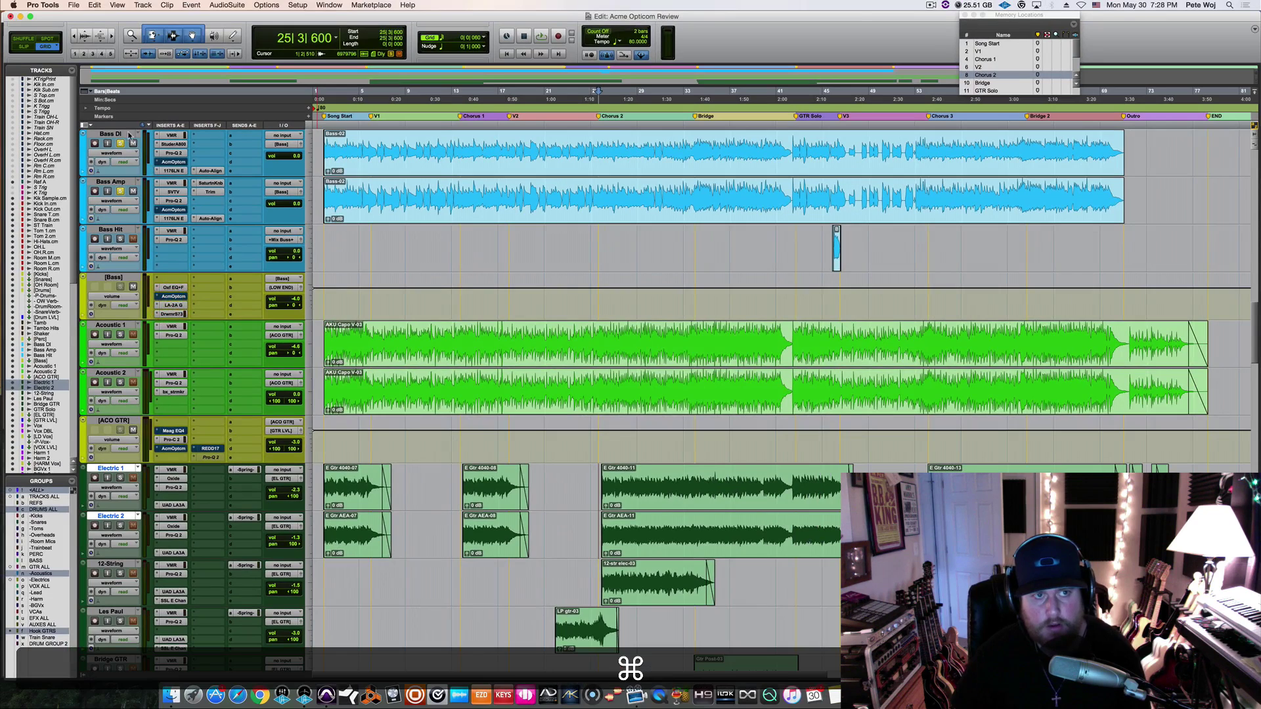
# Step: Bypass the Pro-C 2 on the ACO GTR bus and open that bus's XLA-3 while the soloed acoustic guitars play
pyautogui.scroll(-5, 291, 263)
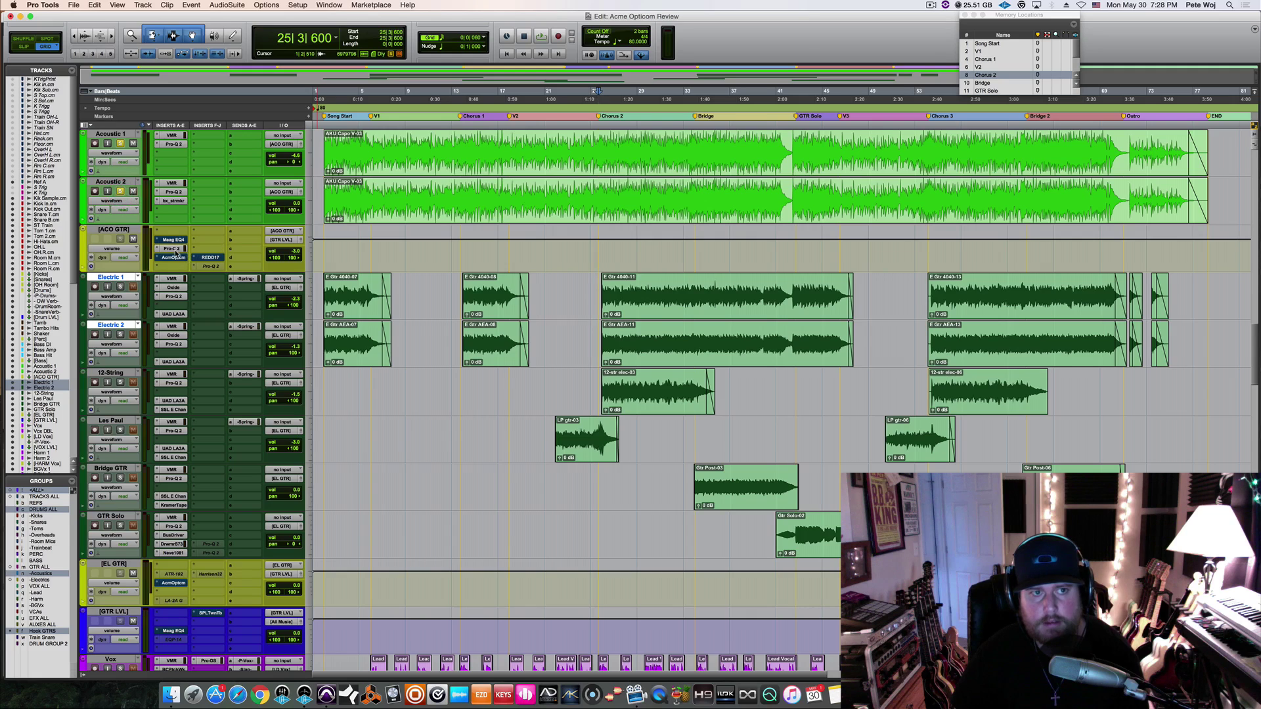
pyautogui.keyDown('super'); pyautogui.click(174, 249); pyautogui.keyUp('super')
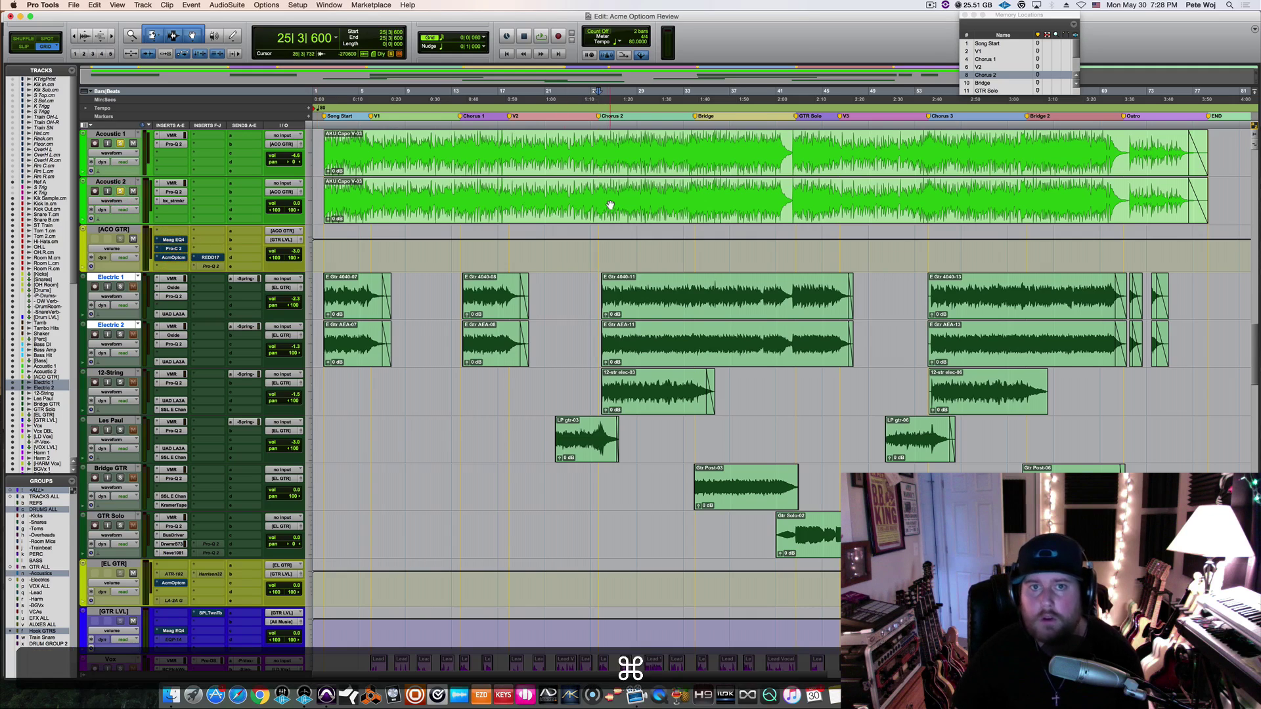
pyautogui.press('space')
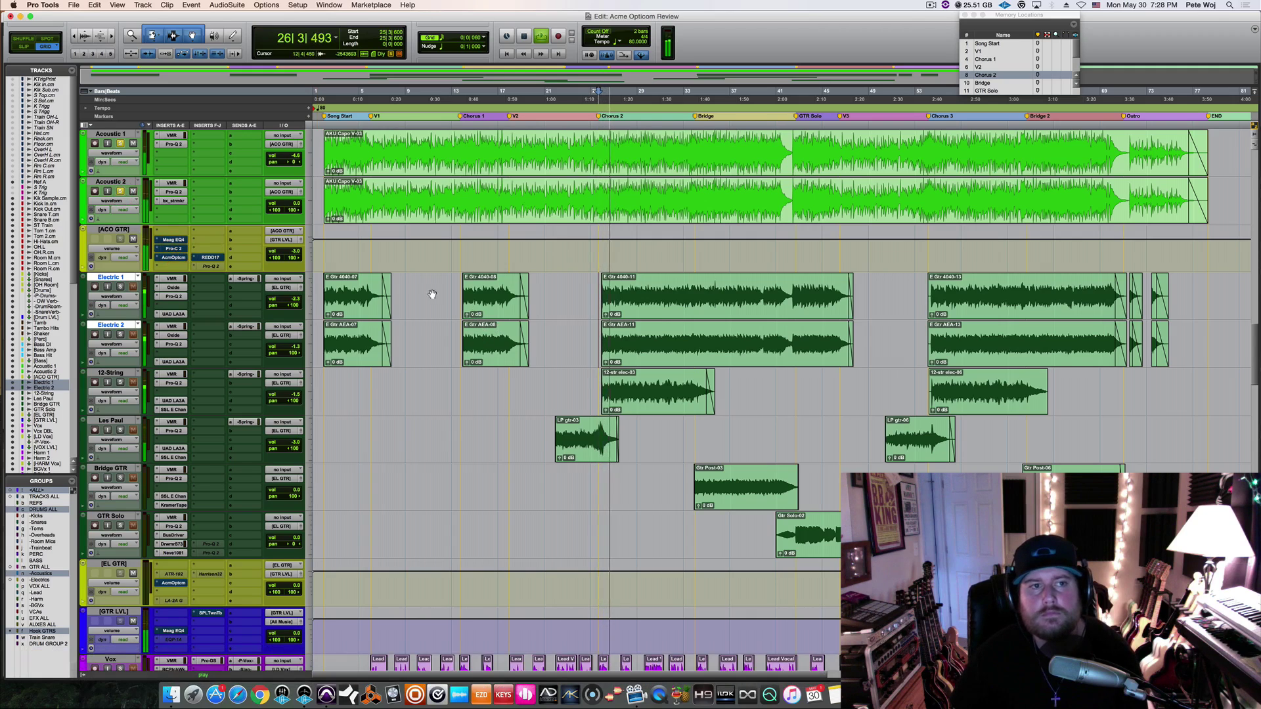
pyautogui.click(174, 257)
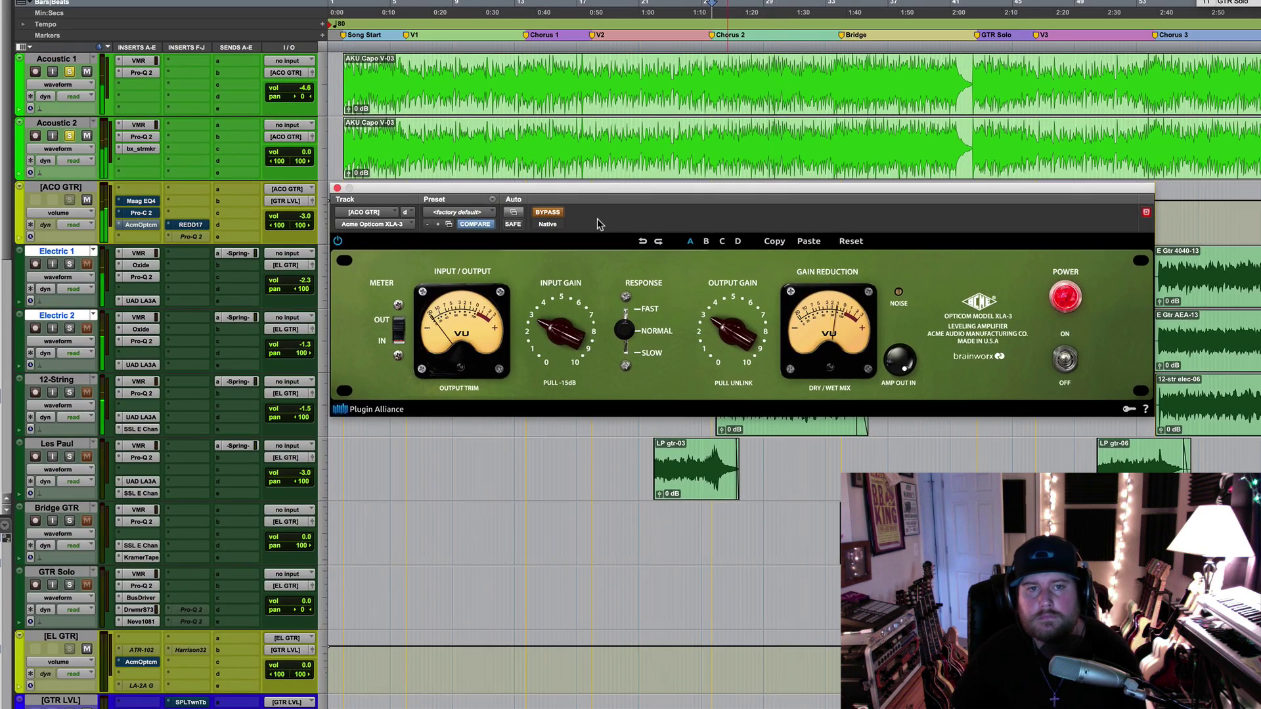
# Step: Enable the ACO GTR bus's XLA-3 and compare it active and bypassed during playback with the Normal response
pyautogui.click(547, 213)
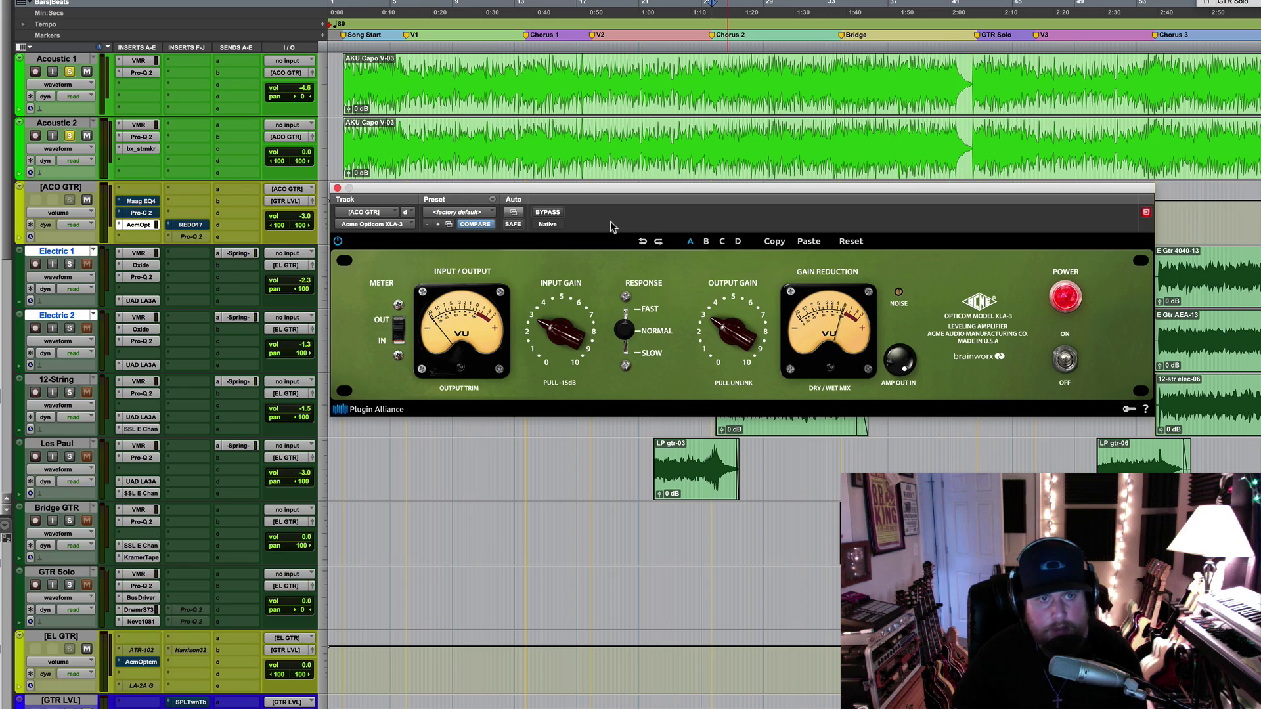
pyautogui.press('space')
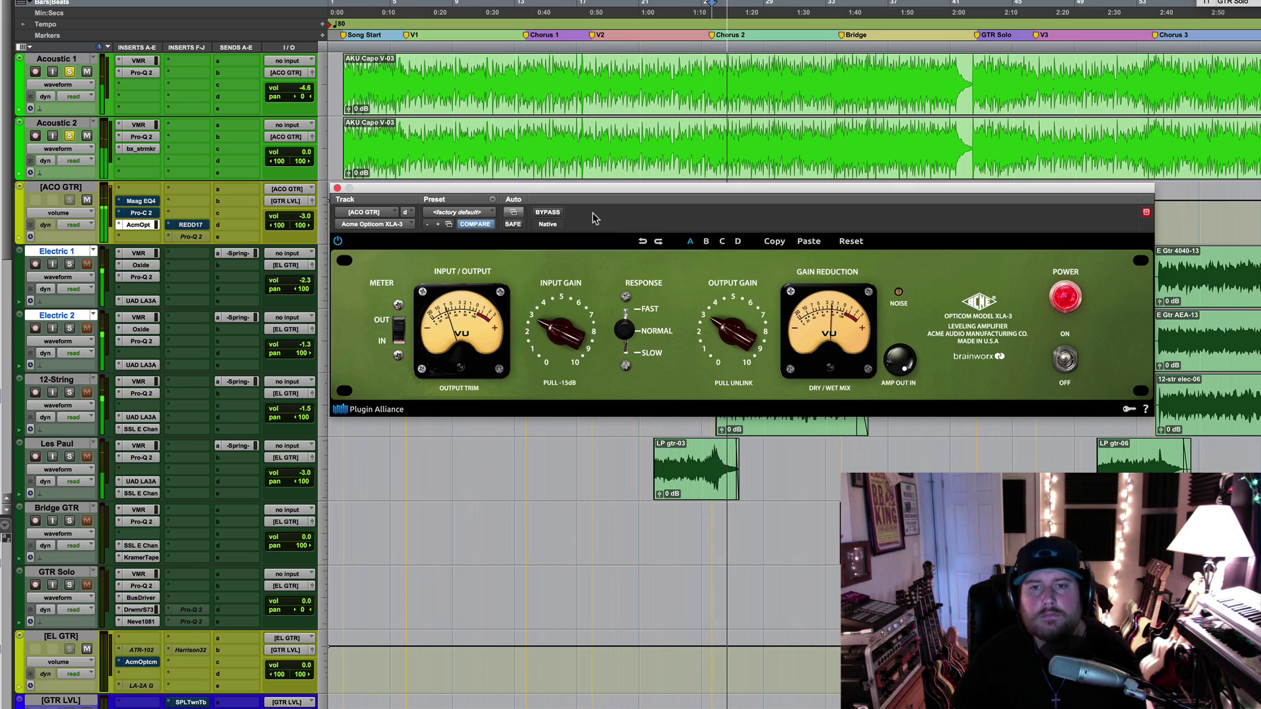
pyautogui.click(547, 213)
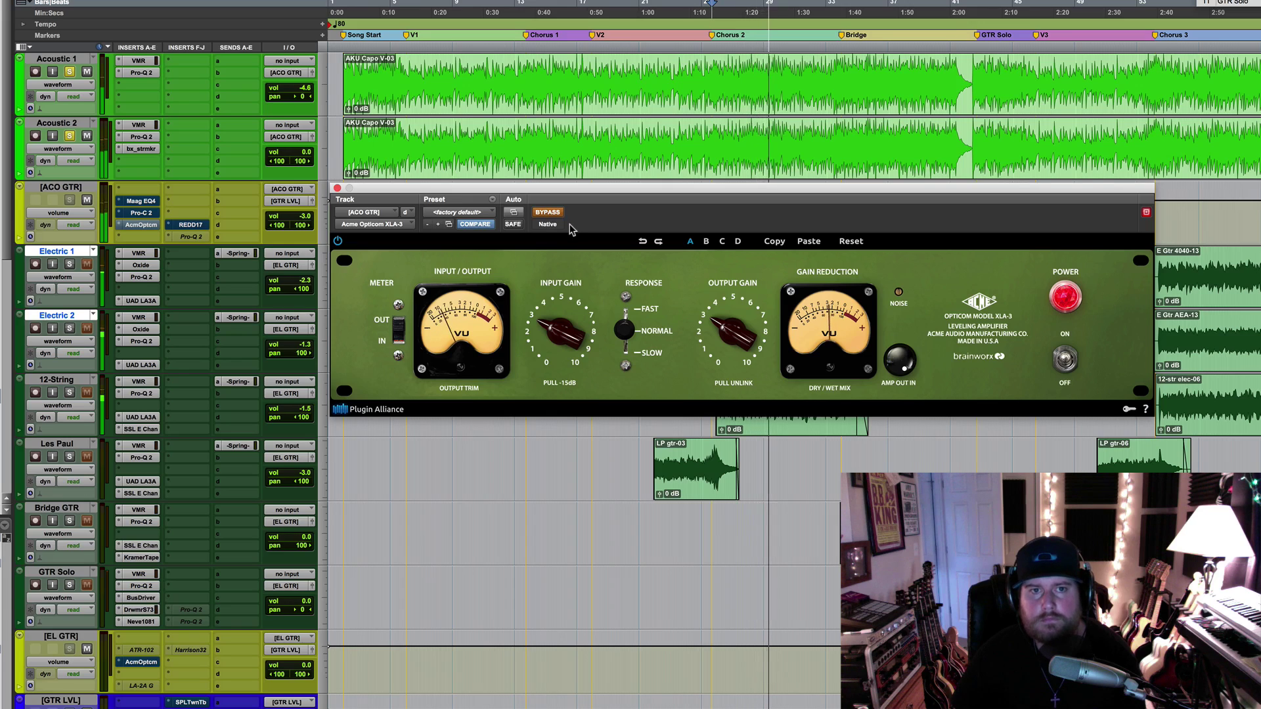
pyautogui.click(549, 214)
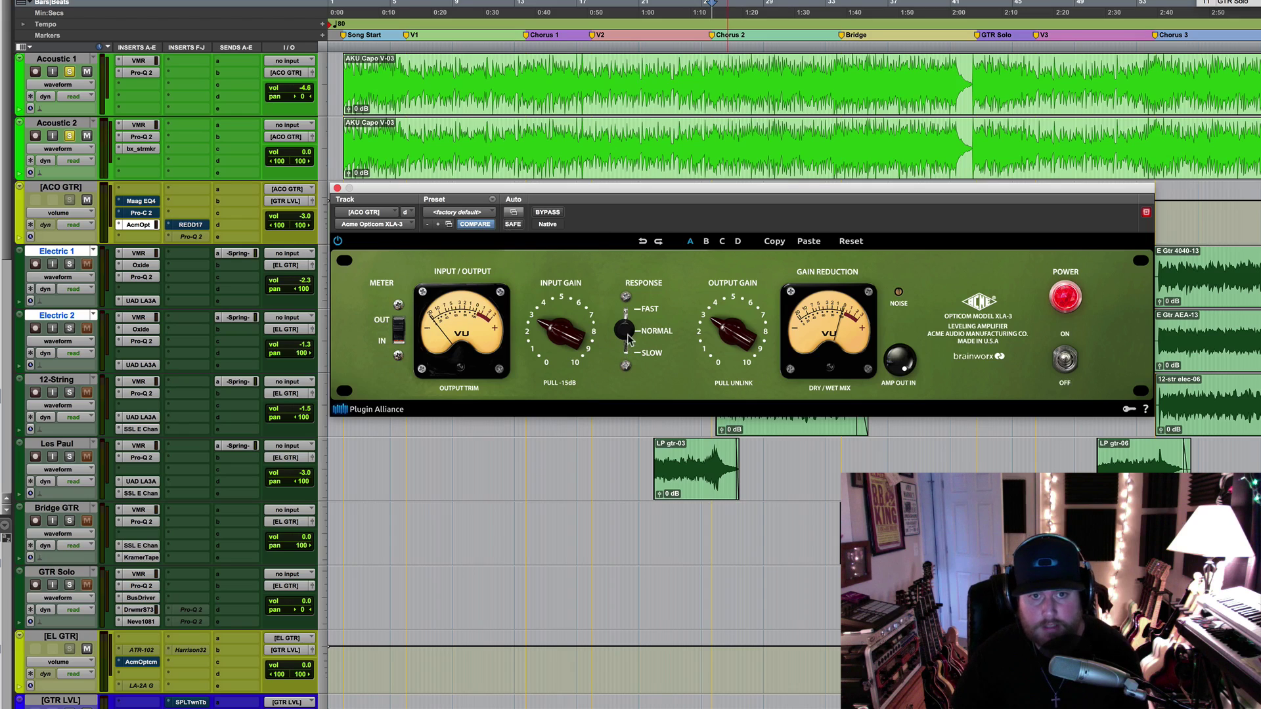
# Step: Set the ACO GTR bus's XLA-3 Response to Fast and compare it bypassed and active while the acoustic guitars play
pyautogui.moveTo(626, 332); pyautogui.dragTo(622, 251)
pyautogui.press('space')
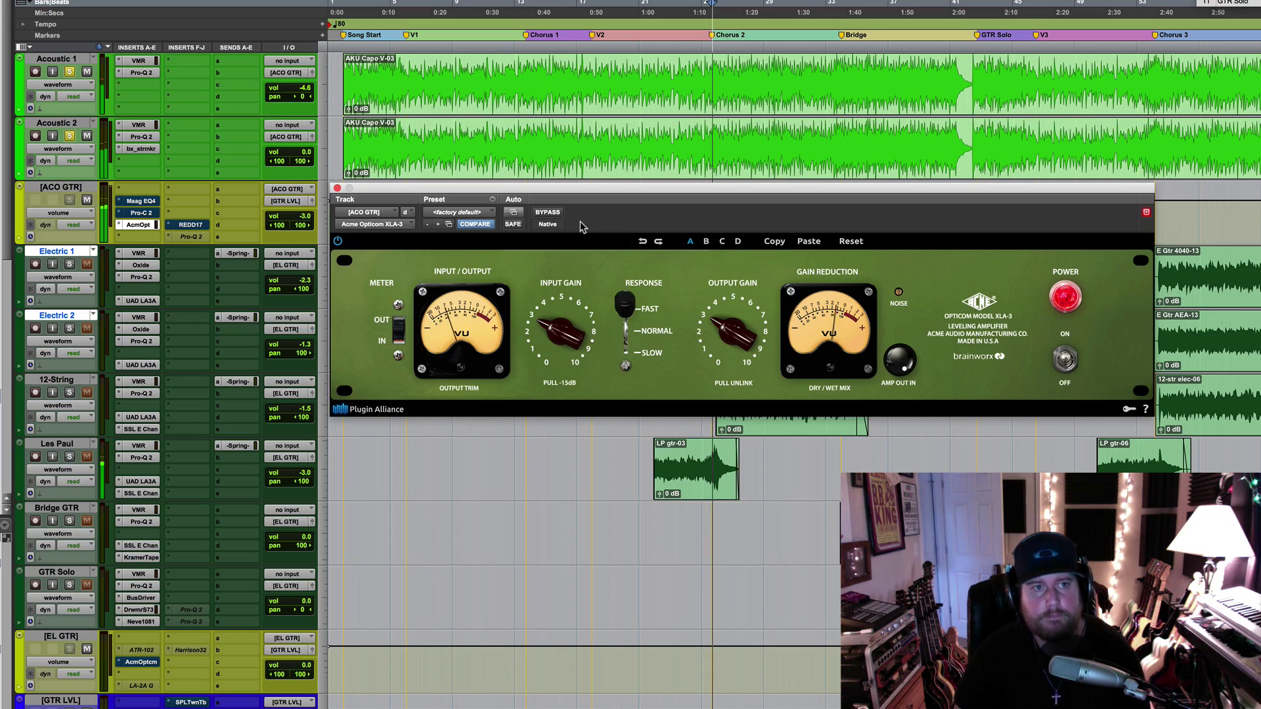
pyautogui.click(546, 212)
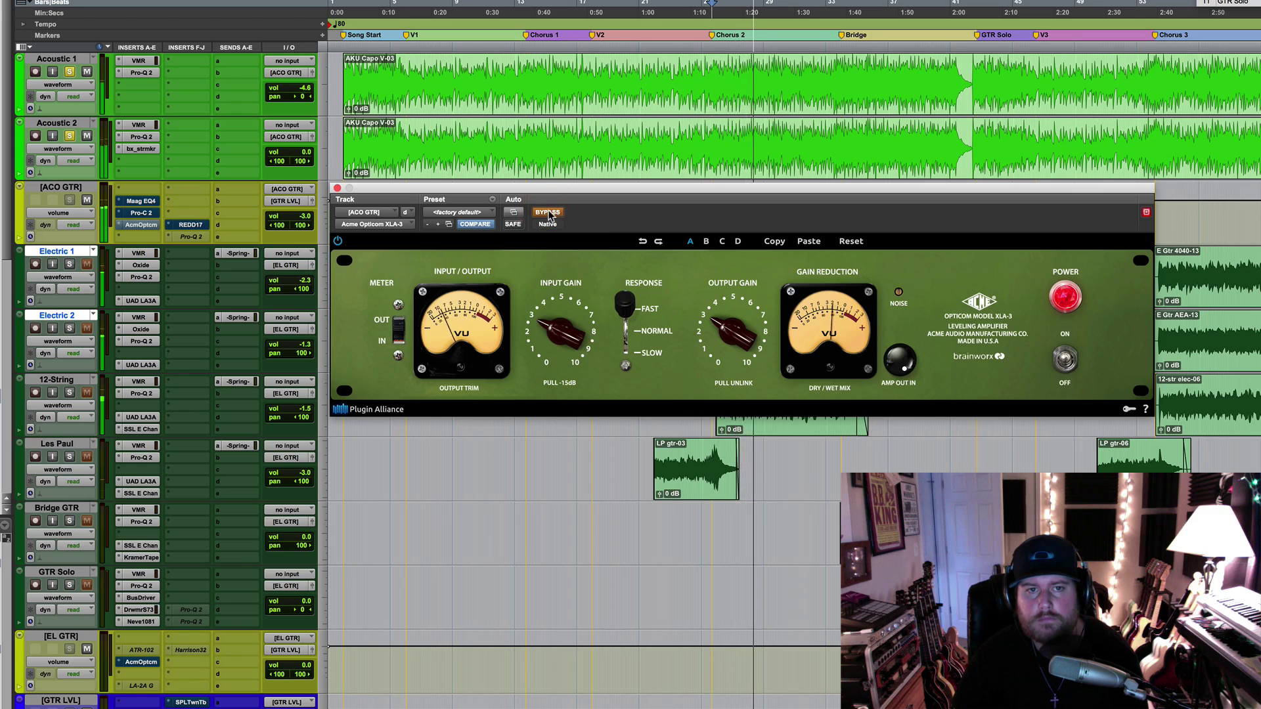
pyautogui.click(548, 213)
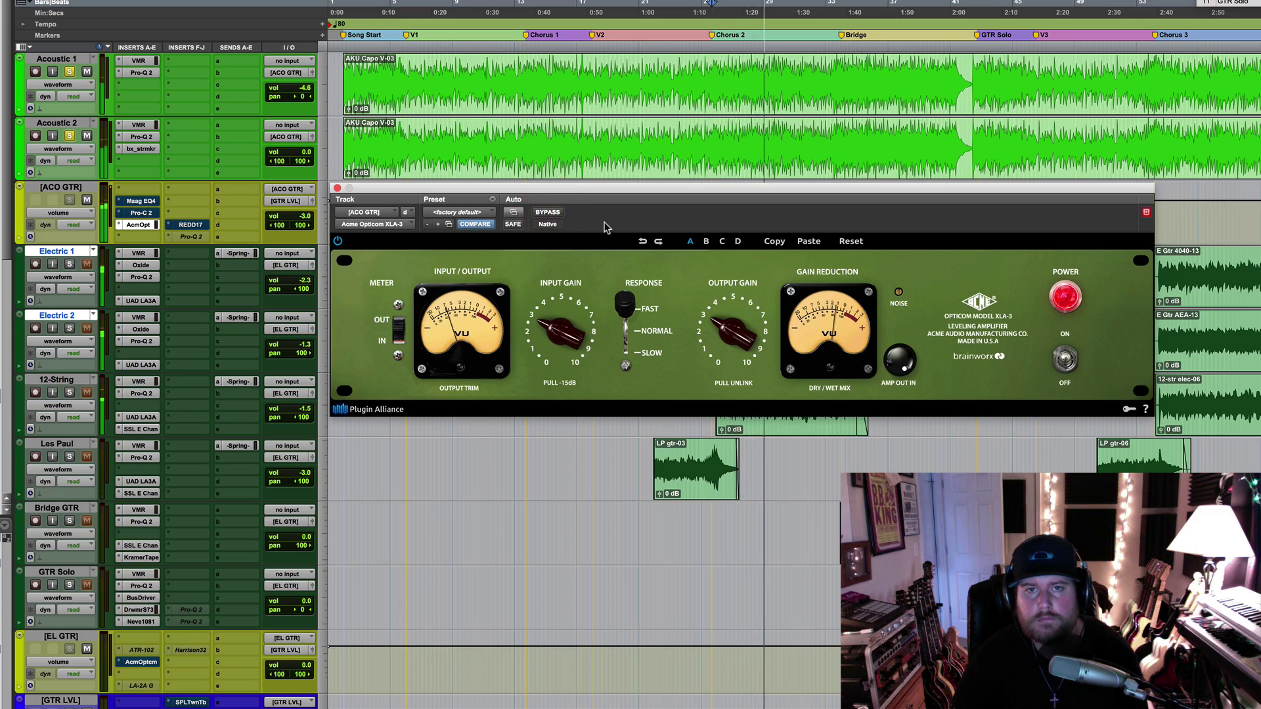
pyautogui.click(548, 212)
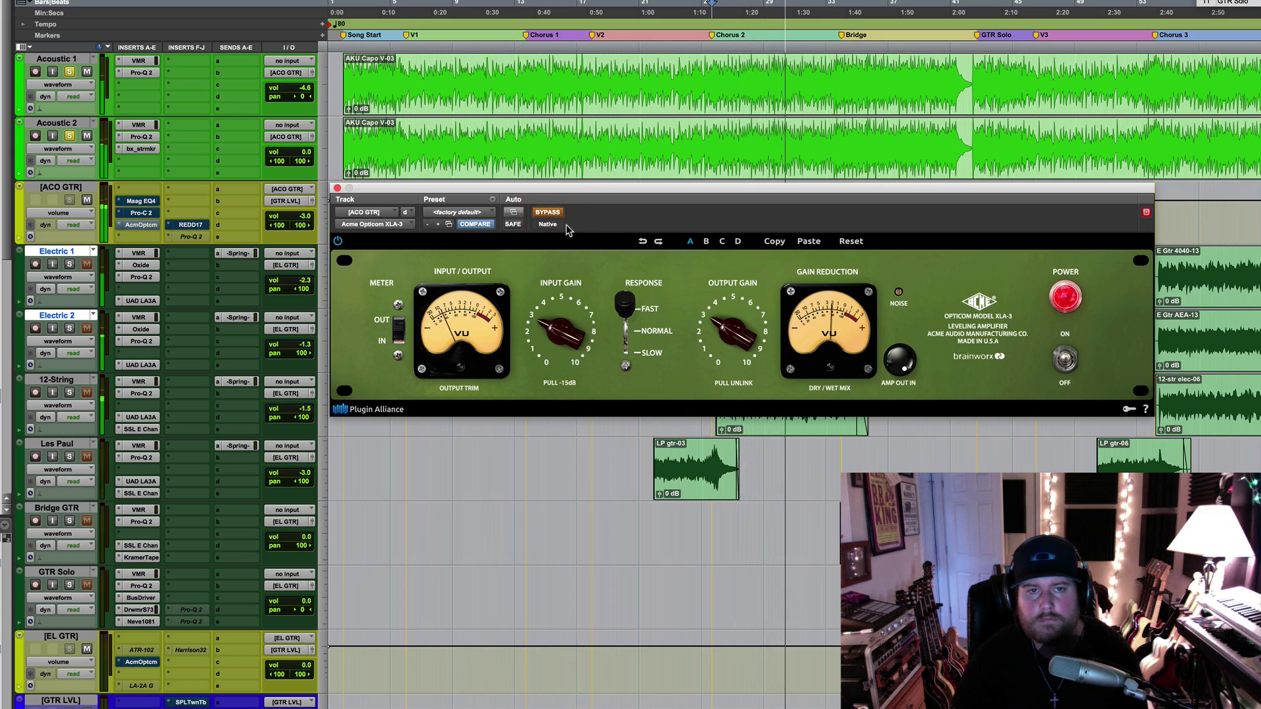
pyautogui.click(548, 213)
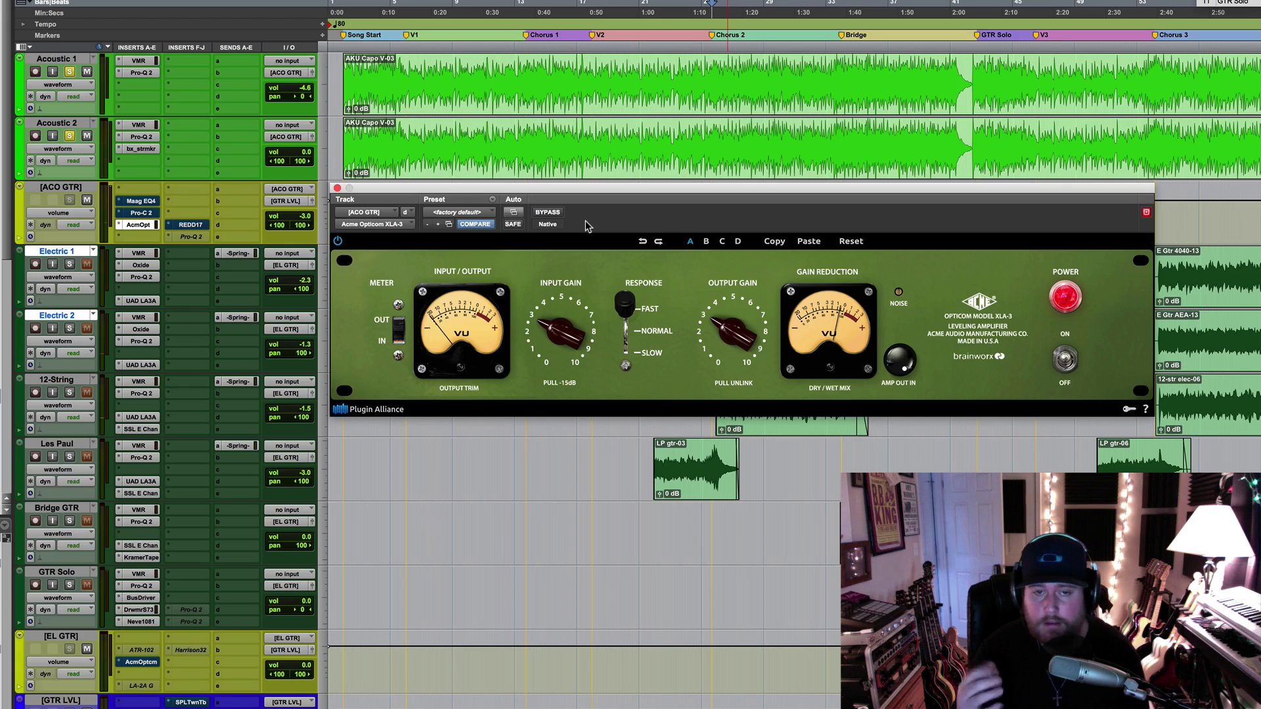
# Step: Return the ACO GTR bus's XLA-3 Response to Normal and close the plugin
pyautogui.moveTo(624, 306); pyautogui.dragTo(629, 333)
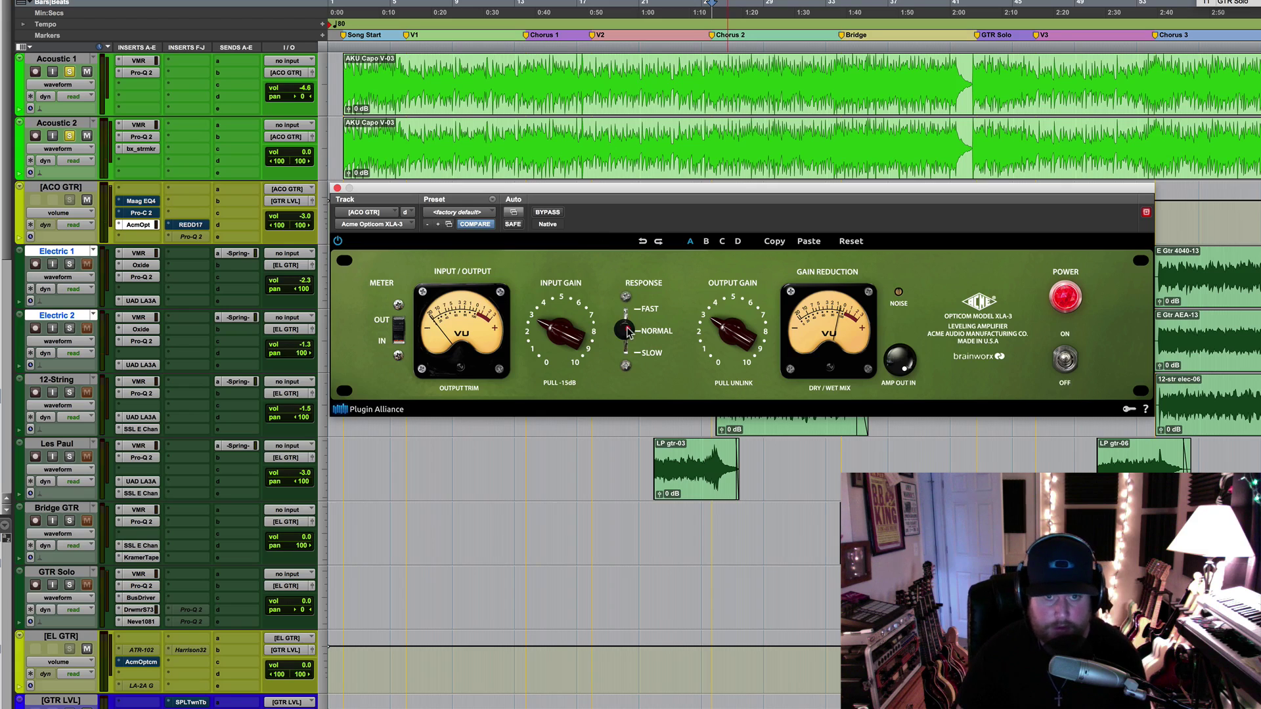
pyautogui.click(338, 189)
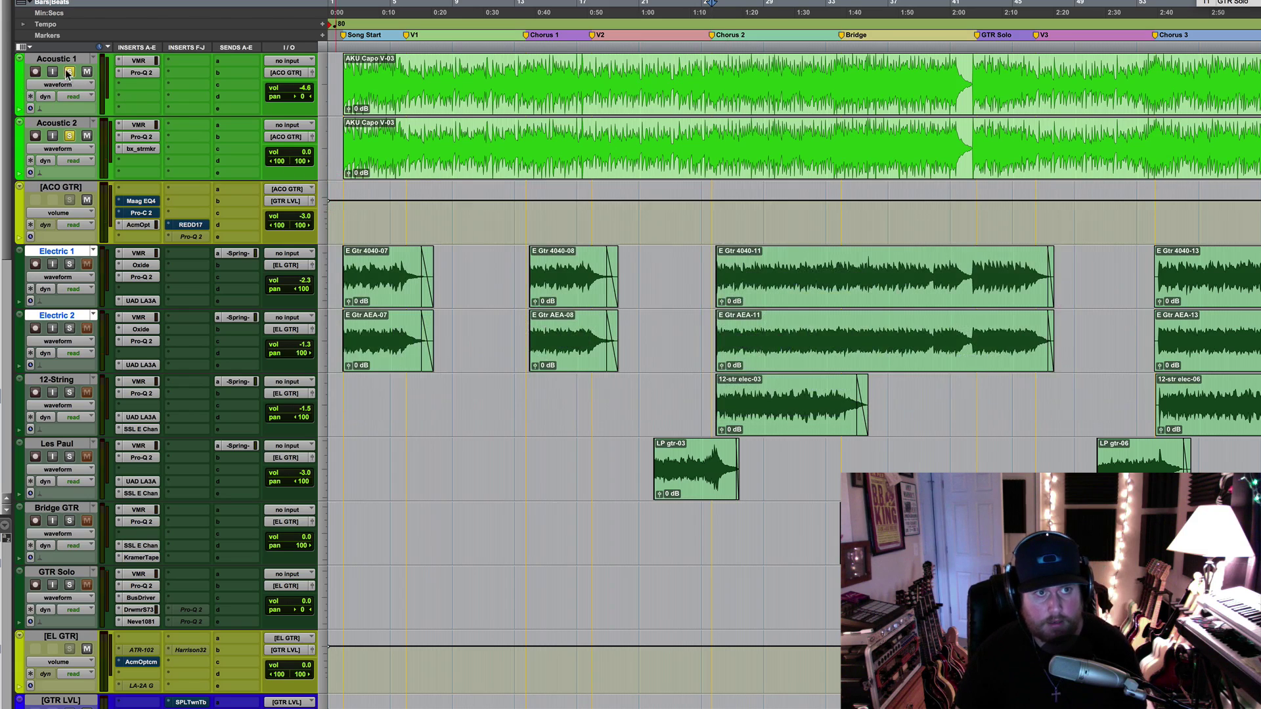
# Step: Move the solo from the acoustic guitars to Electric 1, Electric 2 and 12-String, and play from Chorus 2
pyautogui.click(69, 135)
pyautogui.scroll(-5, 390, 250)
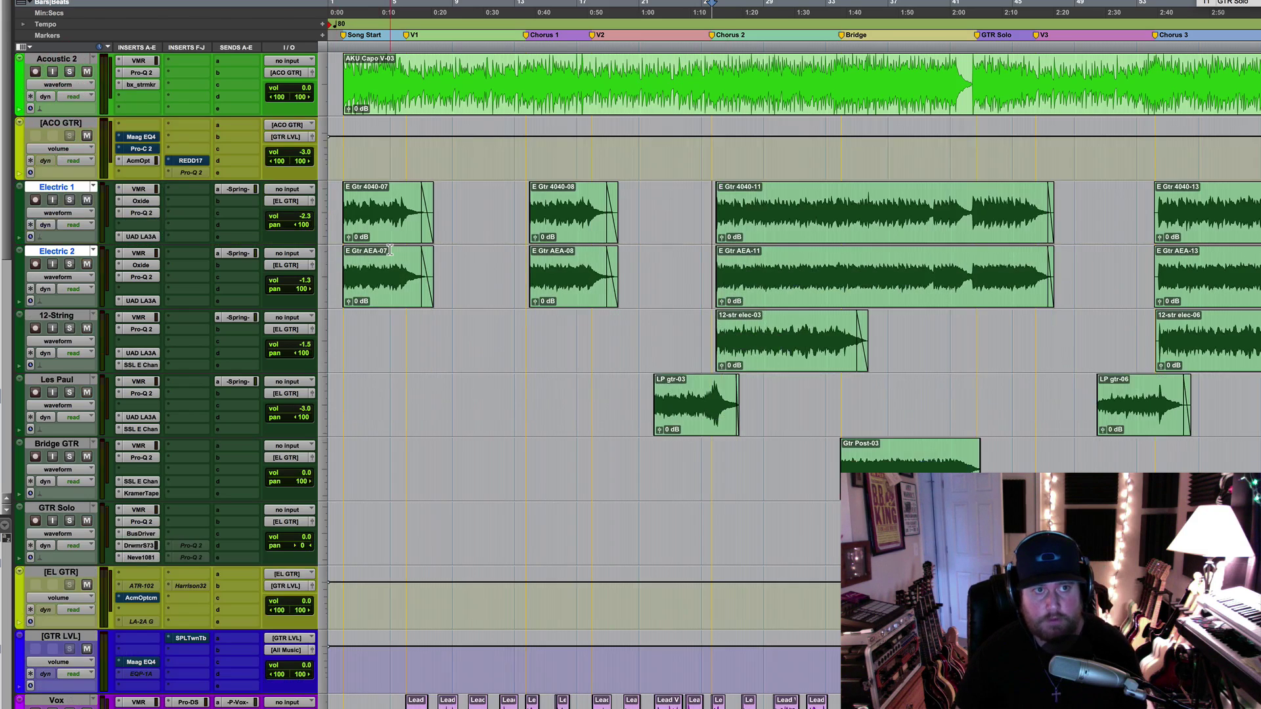
pyautogui.click(69, 71)
pyautogui.click(70, 136)
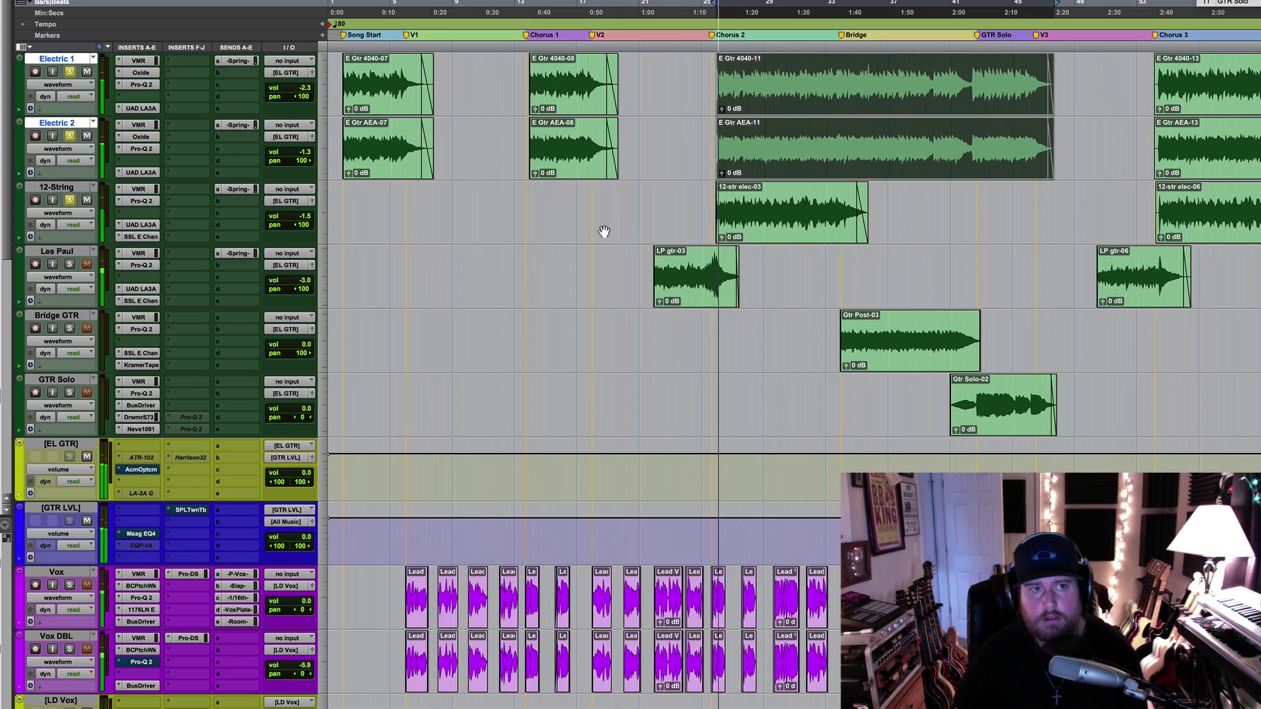
# Step: Open the EL GTR bus's XLA-3 and compare it active and bypassed during electric guitar playback with the Normal response
pyautogui.click(140, 471)
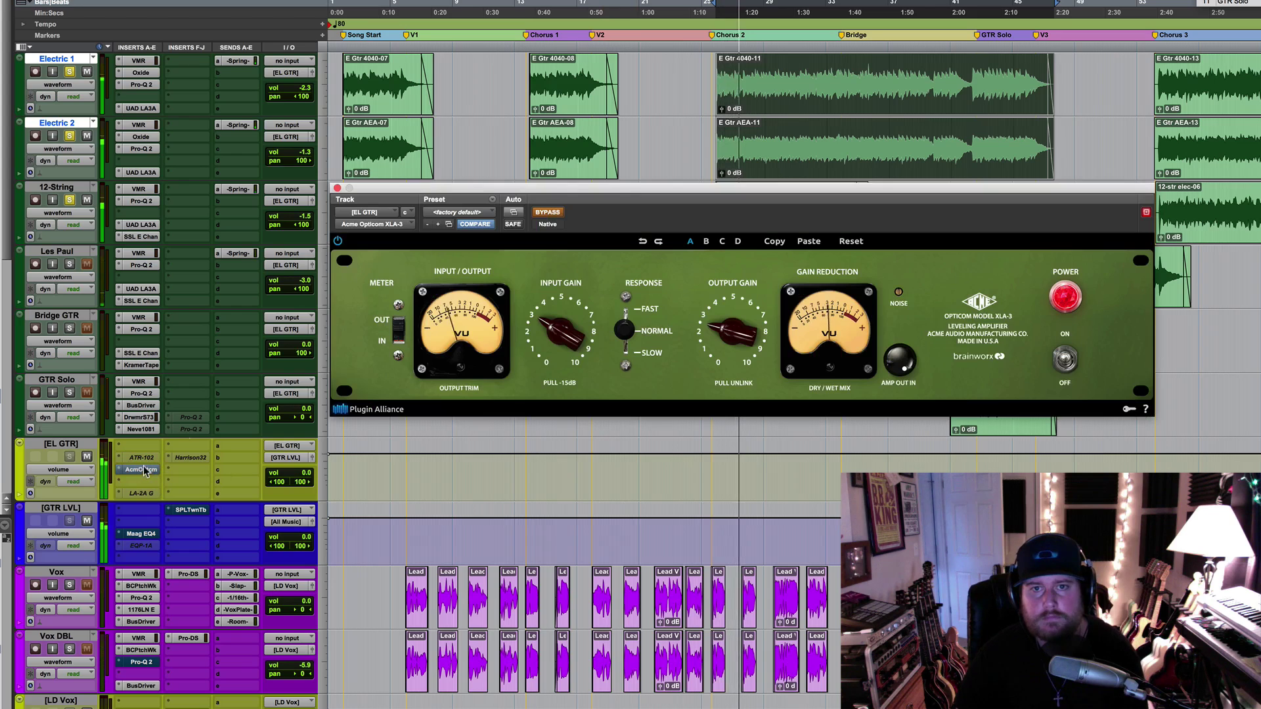
pyautogui.moveTo(491, 192); pyautogui.dragTo(486, 253)
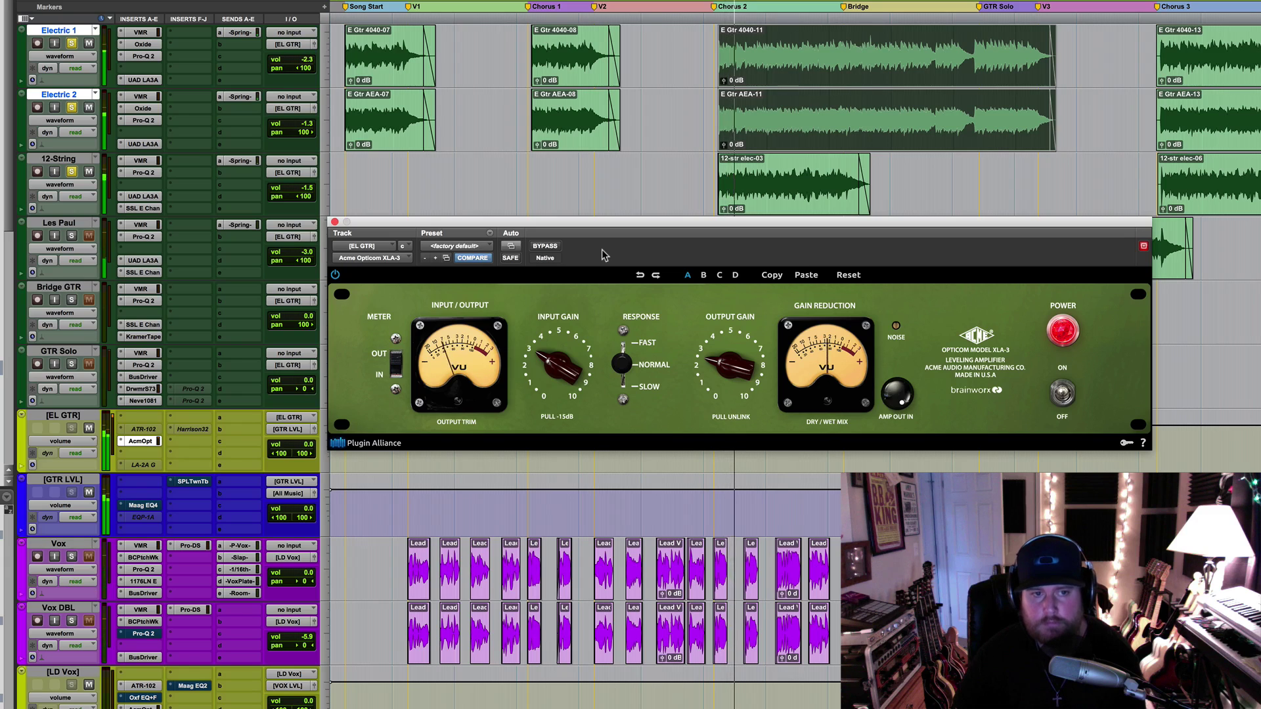
pyautogui.click(544, 247)
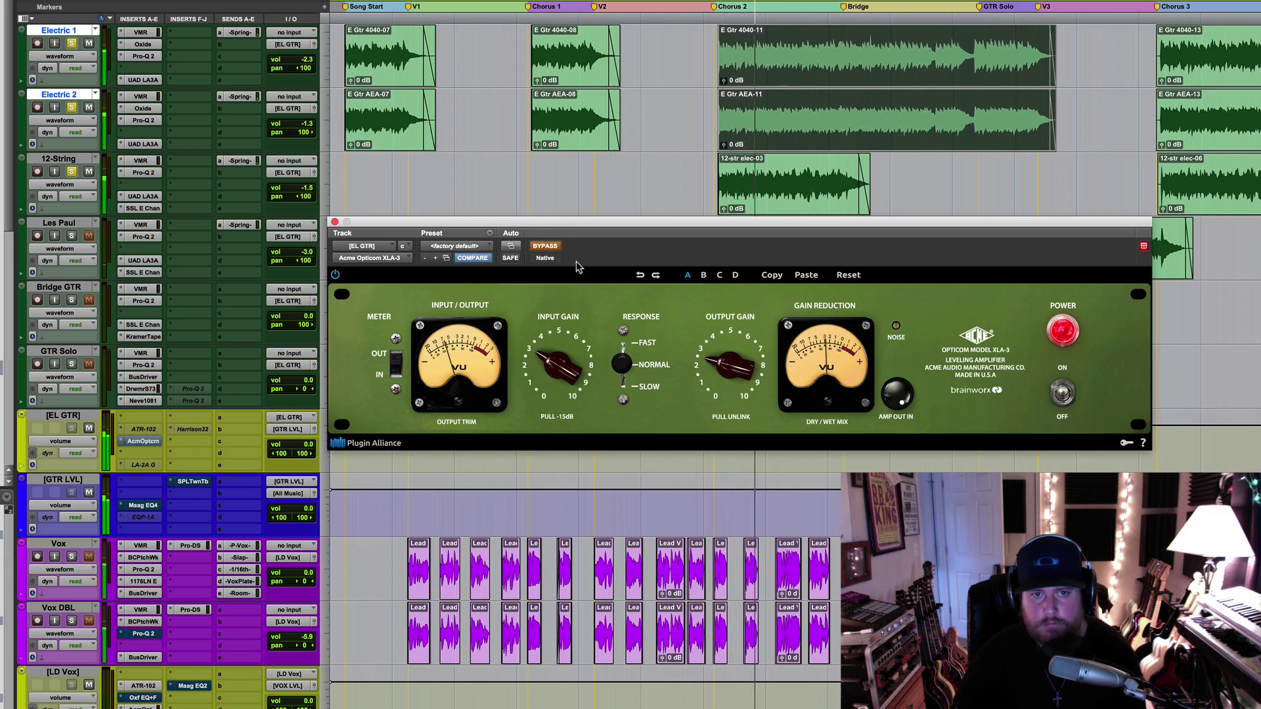
pyautogui.click(545, 247)
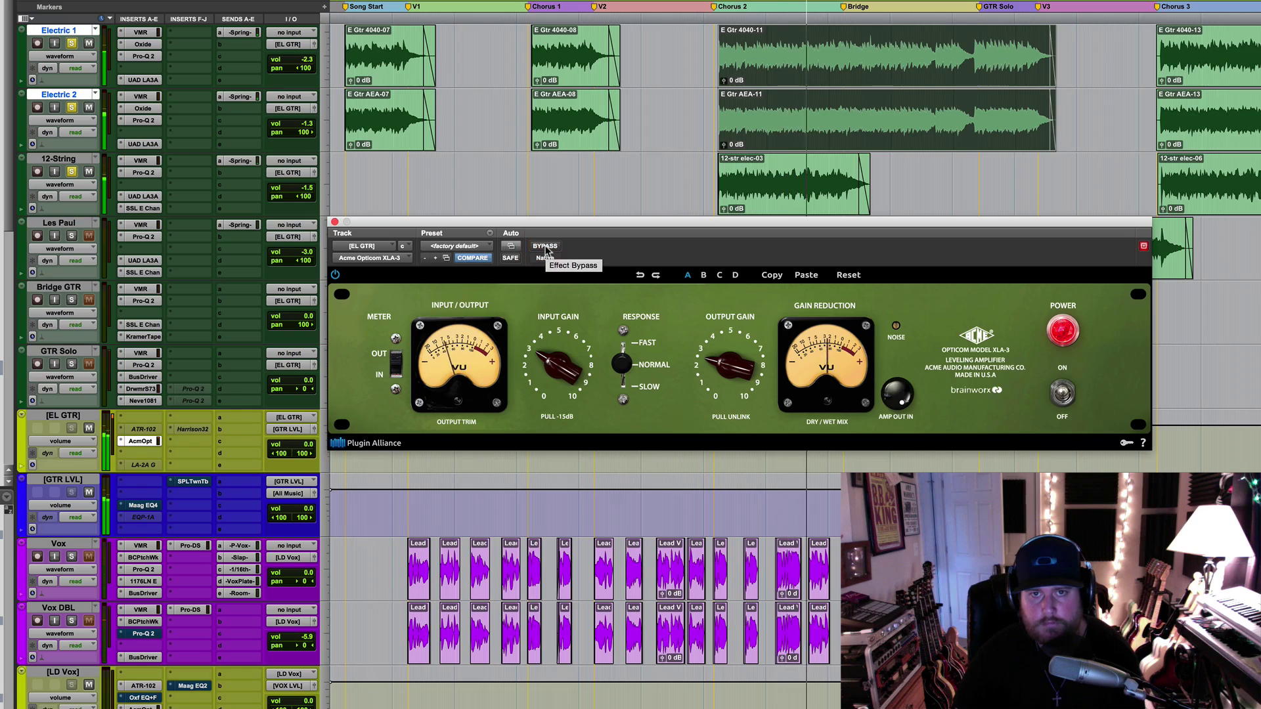
pyautogui.click(546, 247)
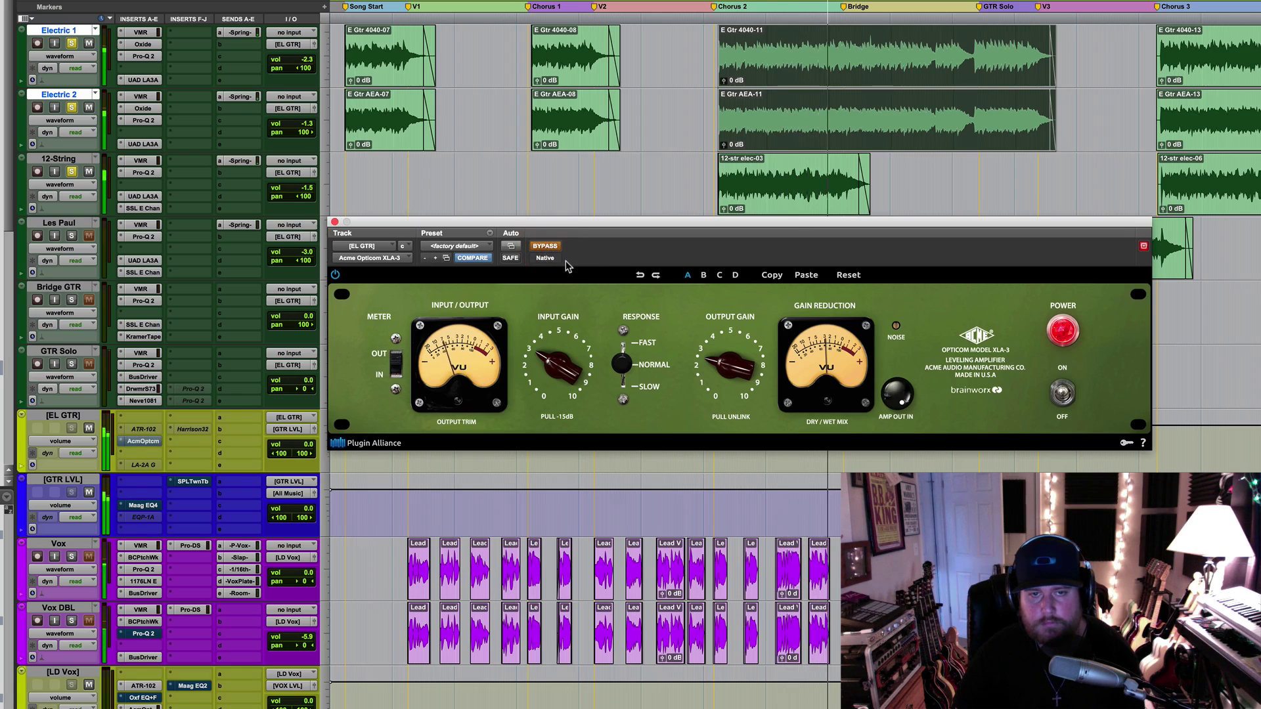
pyautogui.click(545, 247)
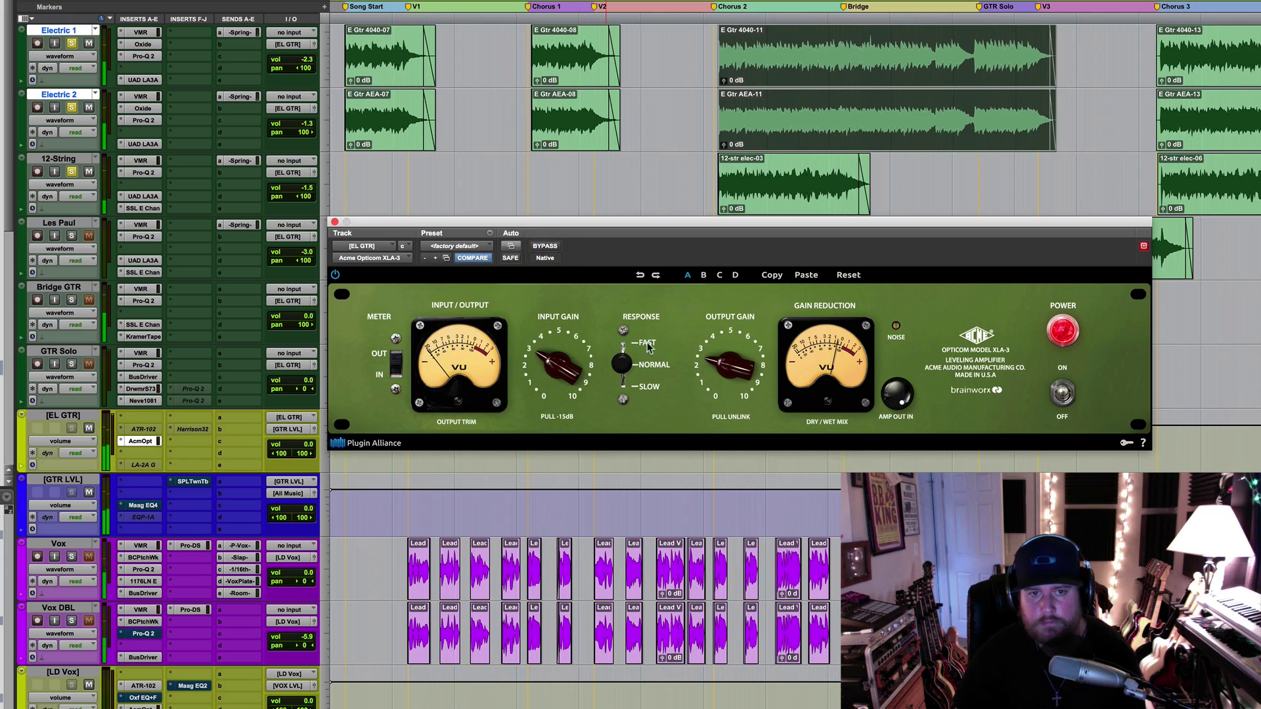
# Step: Compare the EL GTR bus's XLA-3 bypassed and active with Response set to Fast, and close the plugin back on Normal
pyautogui.click(545, 247)
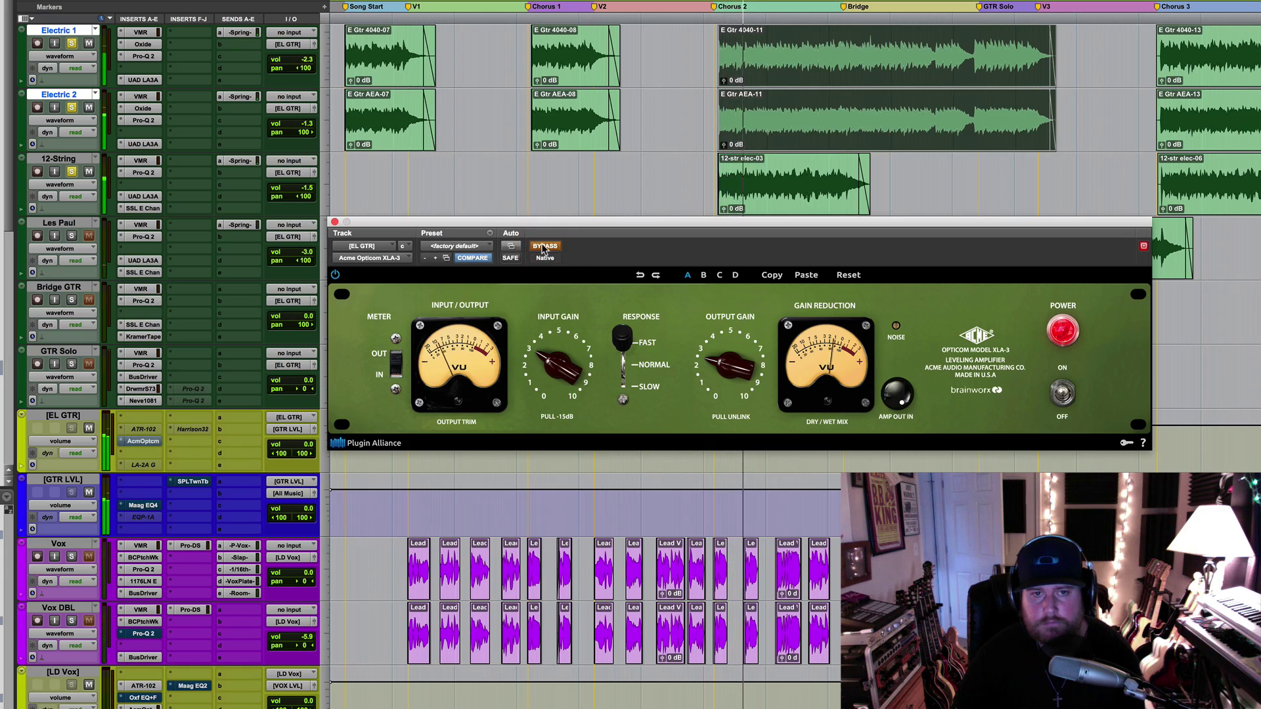
pyautogui.click(545, 247)
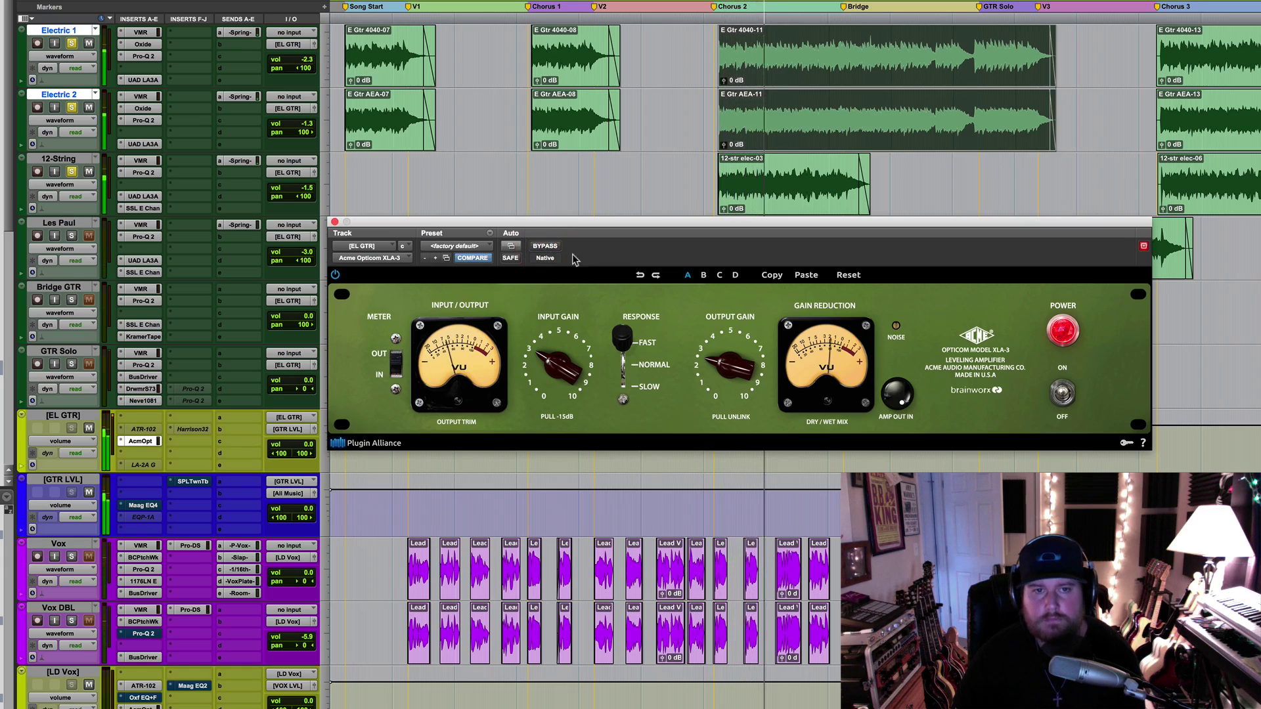
pyautogui.click(545, 247)
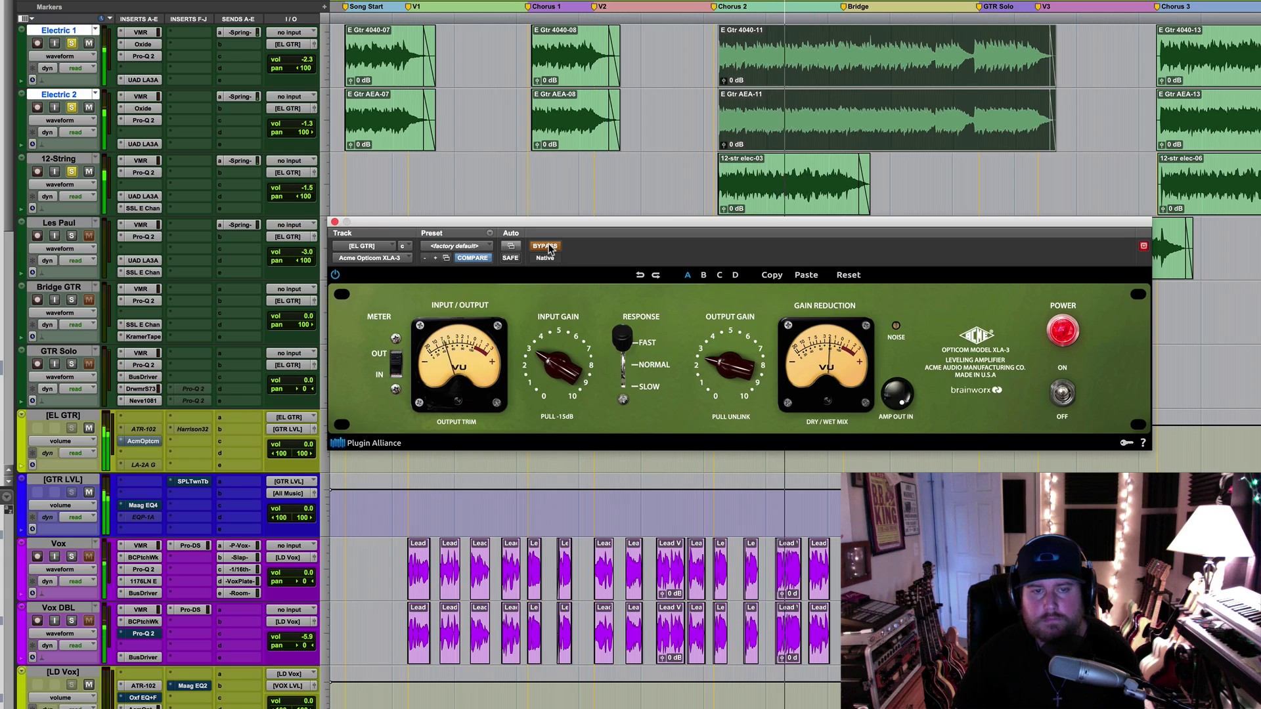
pyautogui.click(548, 247)
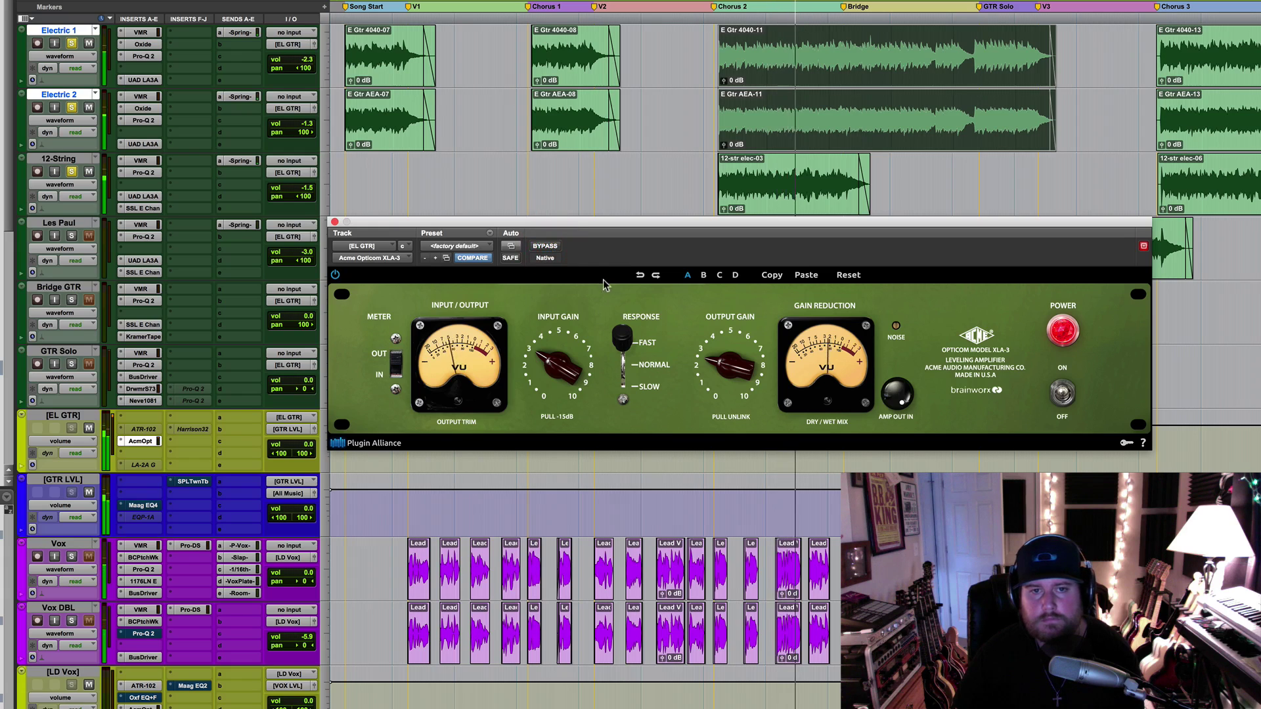
pyautogui.click(546, 247)
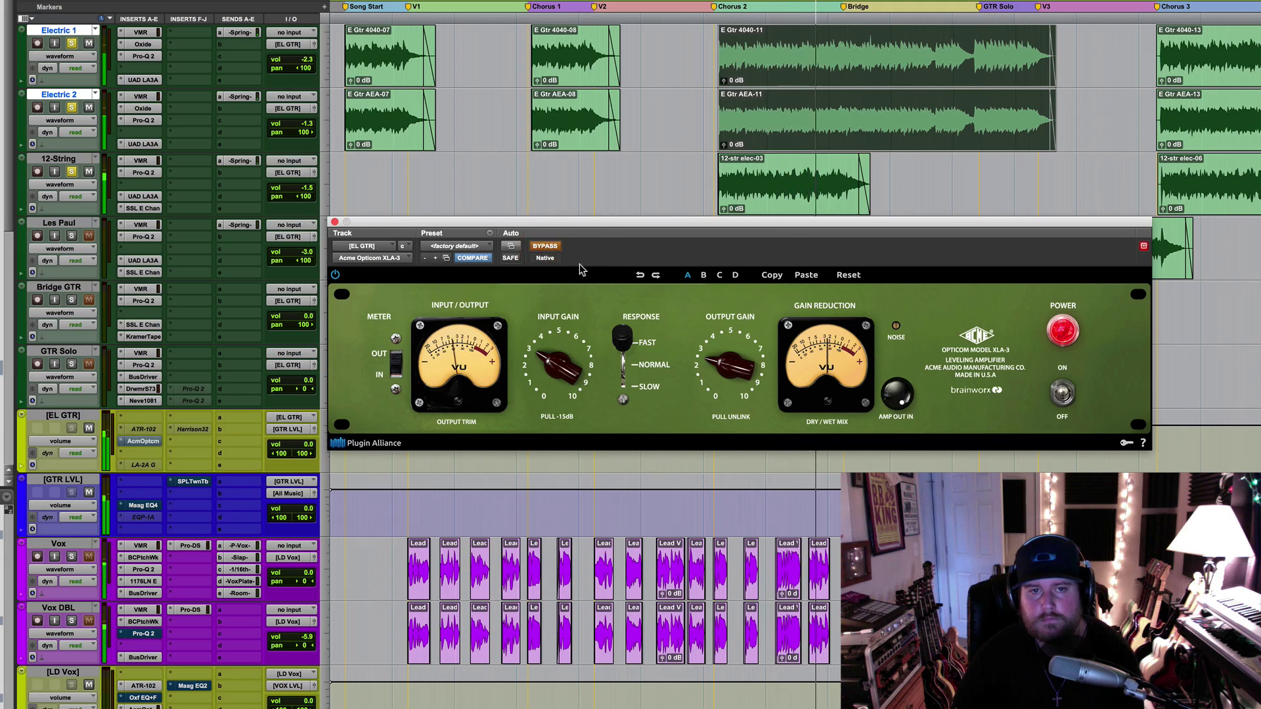
pyautogui.click(545, 247)
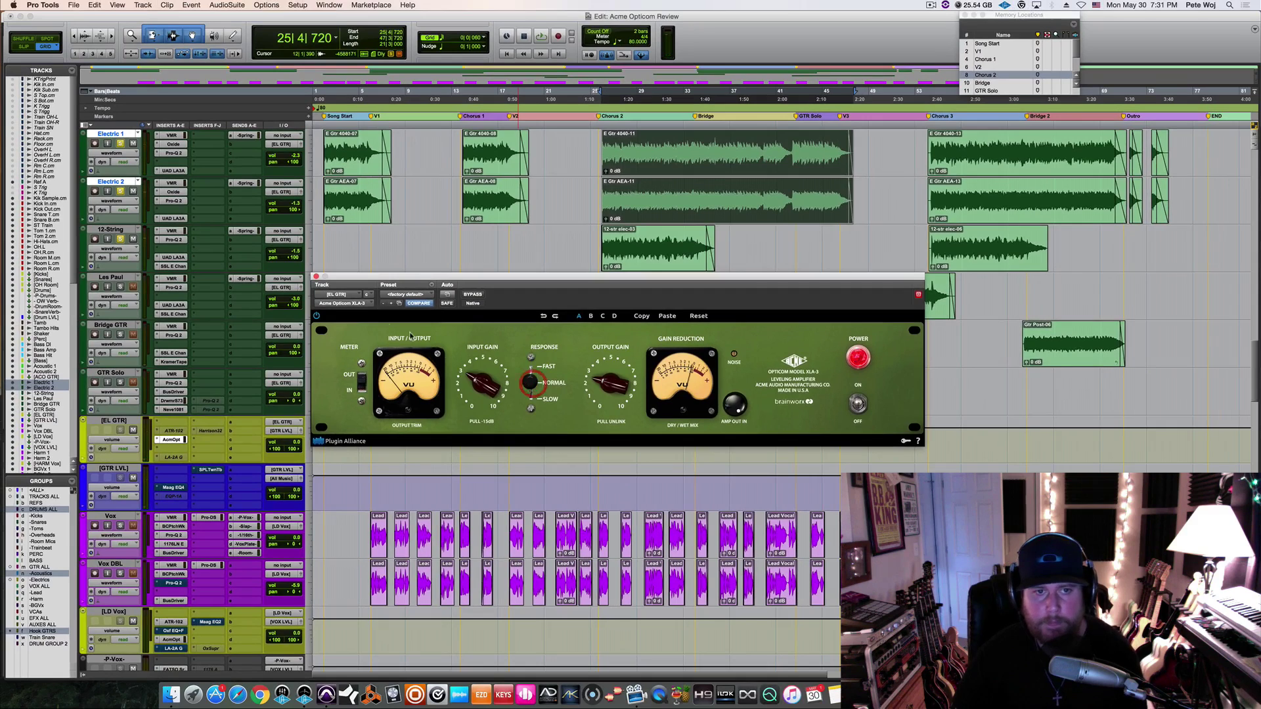
pyautogui.click(316, 277)
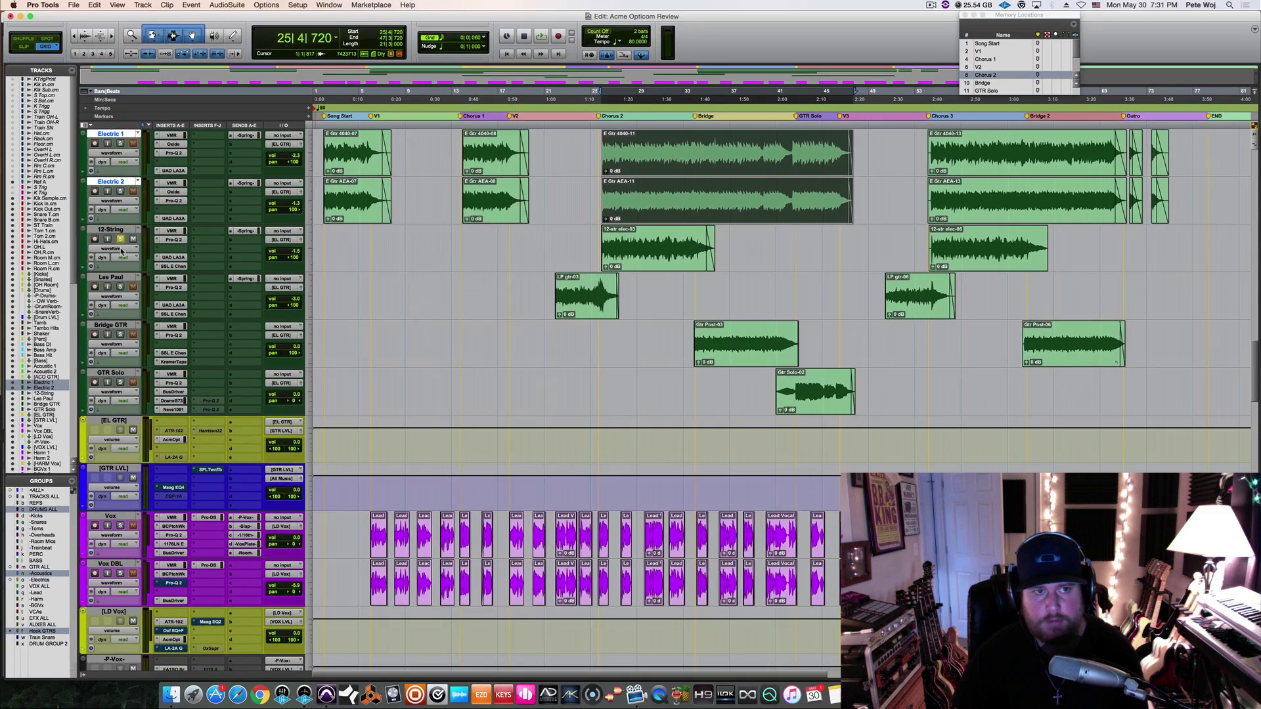
# Step: Move the solo to the Vox and Vox DBL tracks, open the LD Vox bus's XLA-3, and locate to V2
pyautogui.scroll(-6, 418, 211)
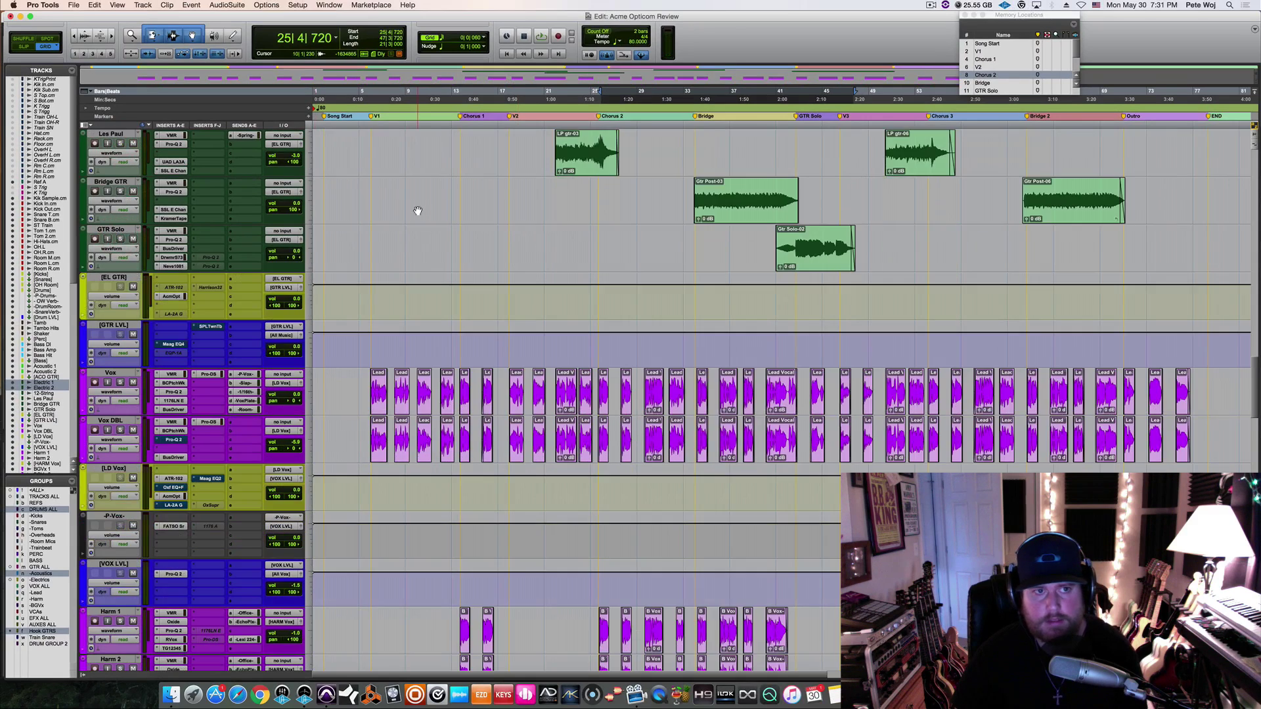
pyautogui.scroll(-3, 418, 211)
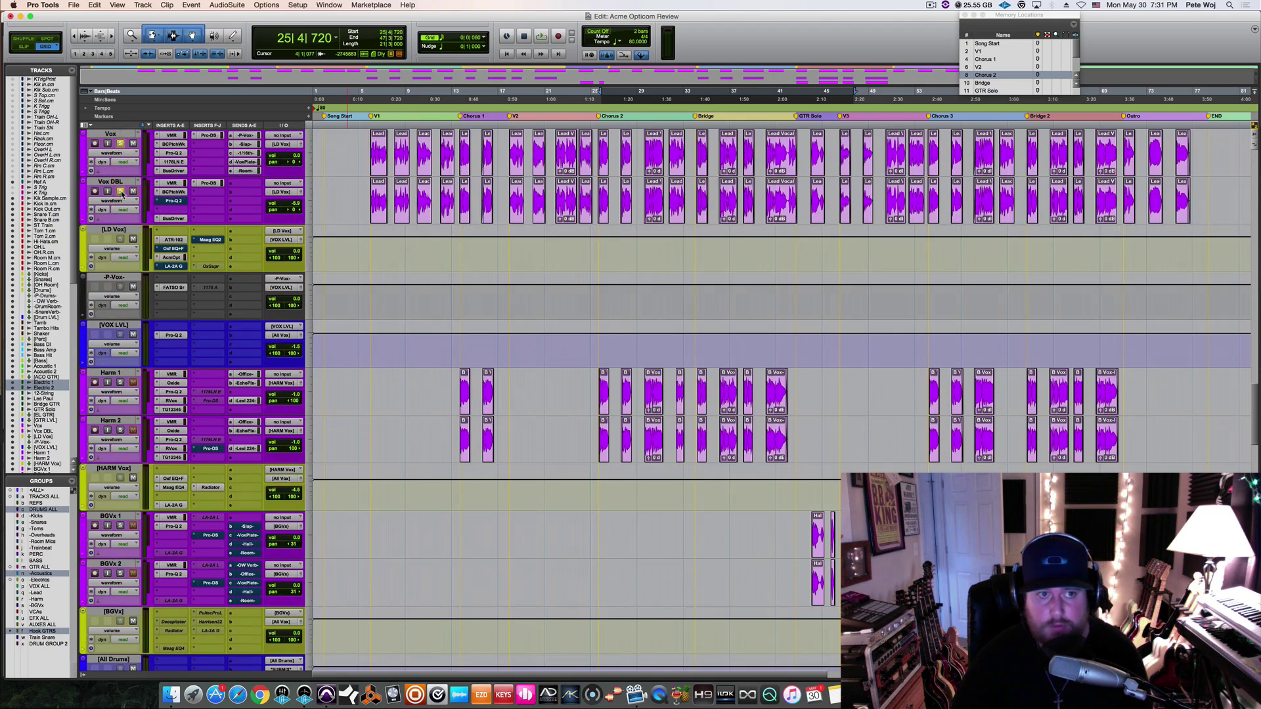
pyautogui.click(173, 257)
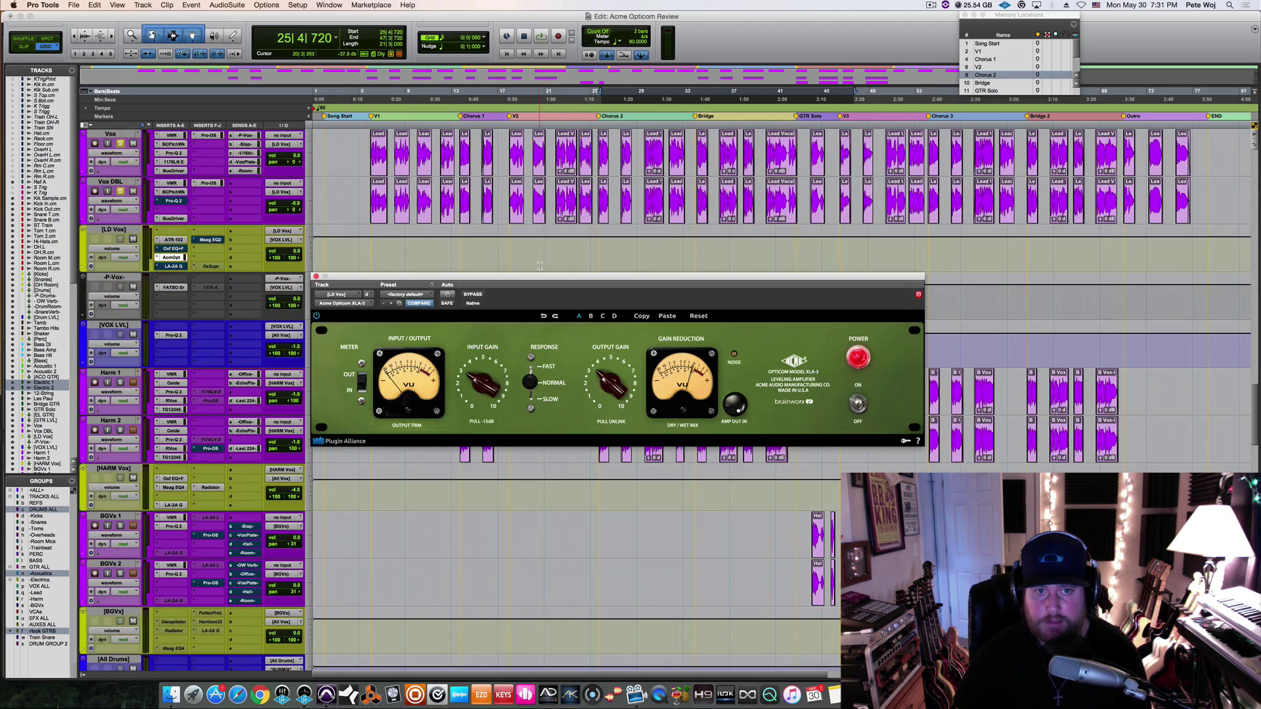
pyautogui.moveTo(538, 277); pyautogui.dragTo(542, 252)
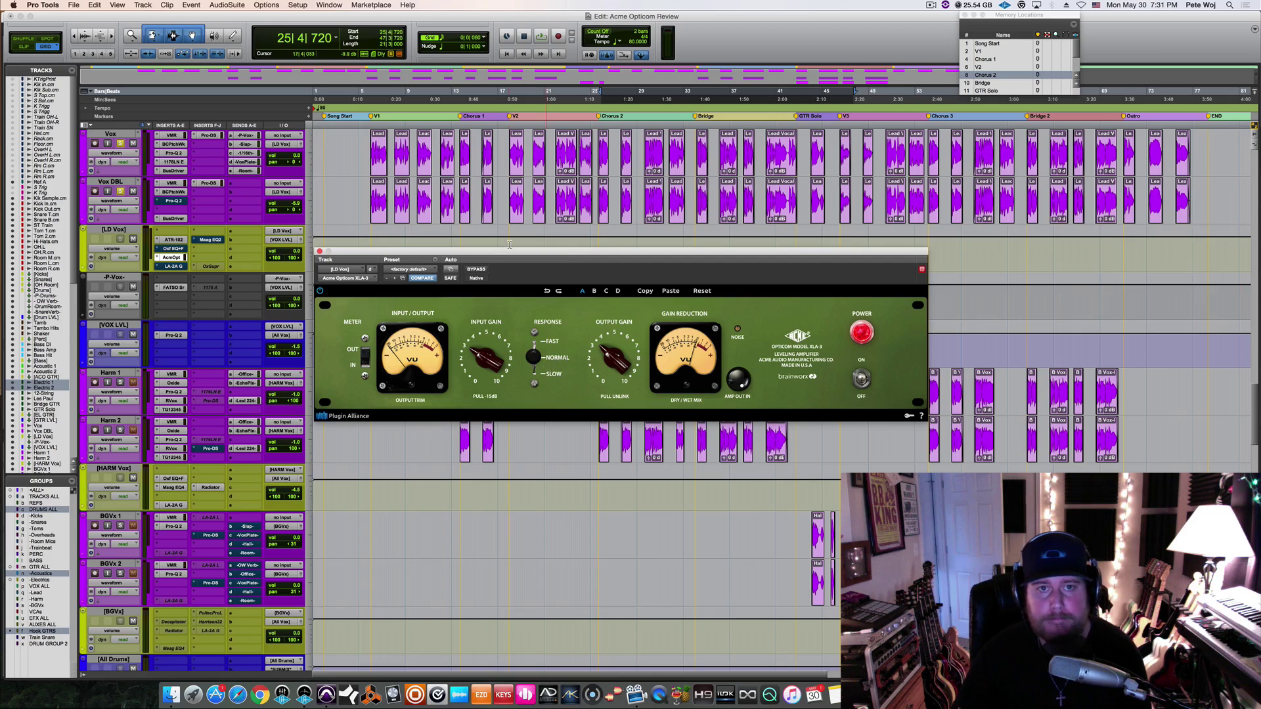
pyautogui.click(995, 67)
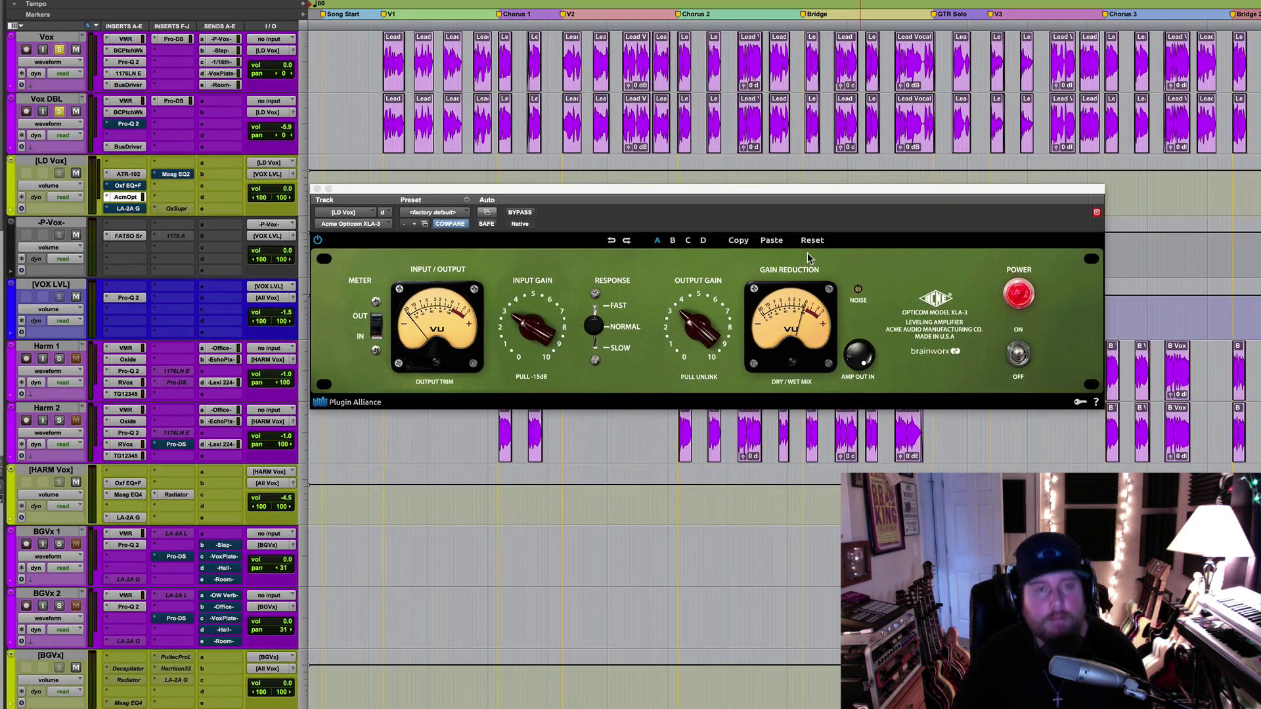
# Step: Play the lead vocals from the phrase just before Chorus 2 and compare the LD Vox XLA-3 bypassed and active with the Normal response
pyautogui.press('space')
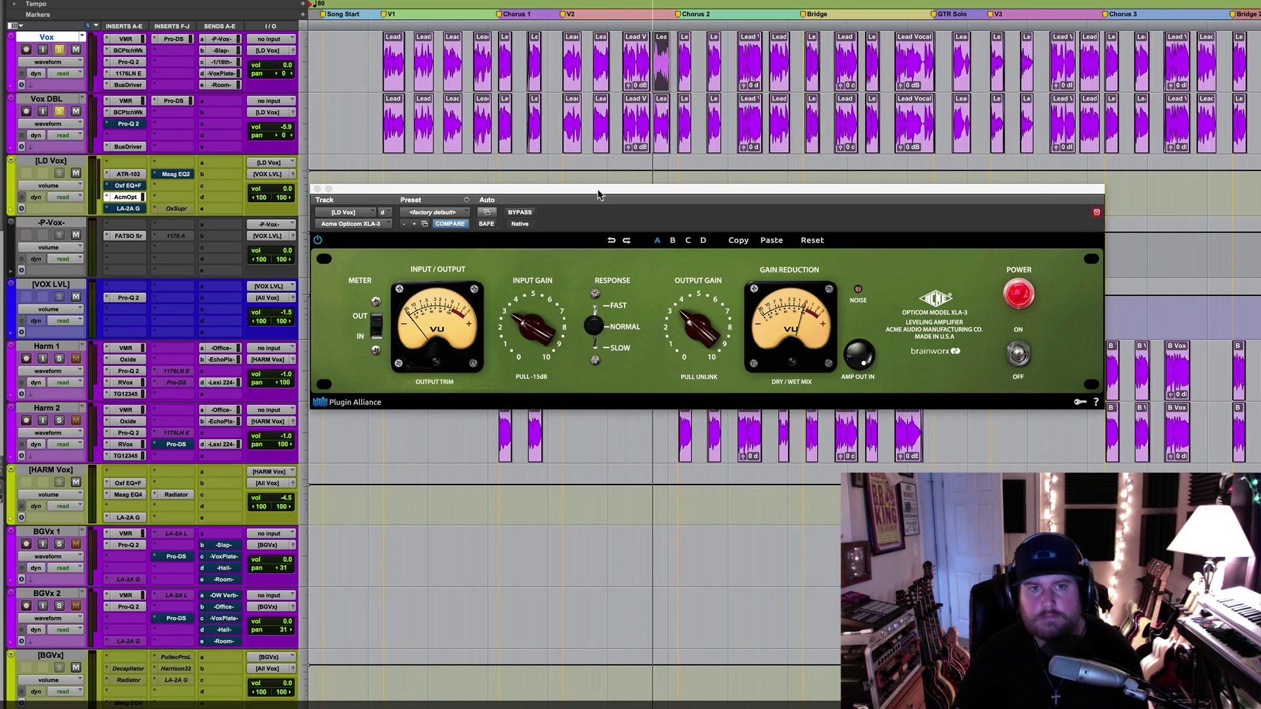
pyautogui.click(518, 217)
pyautogui.click(521, 214)
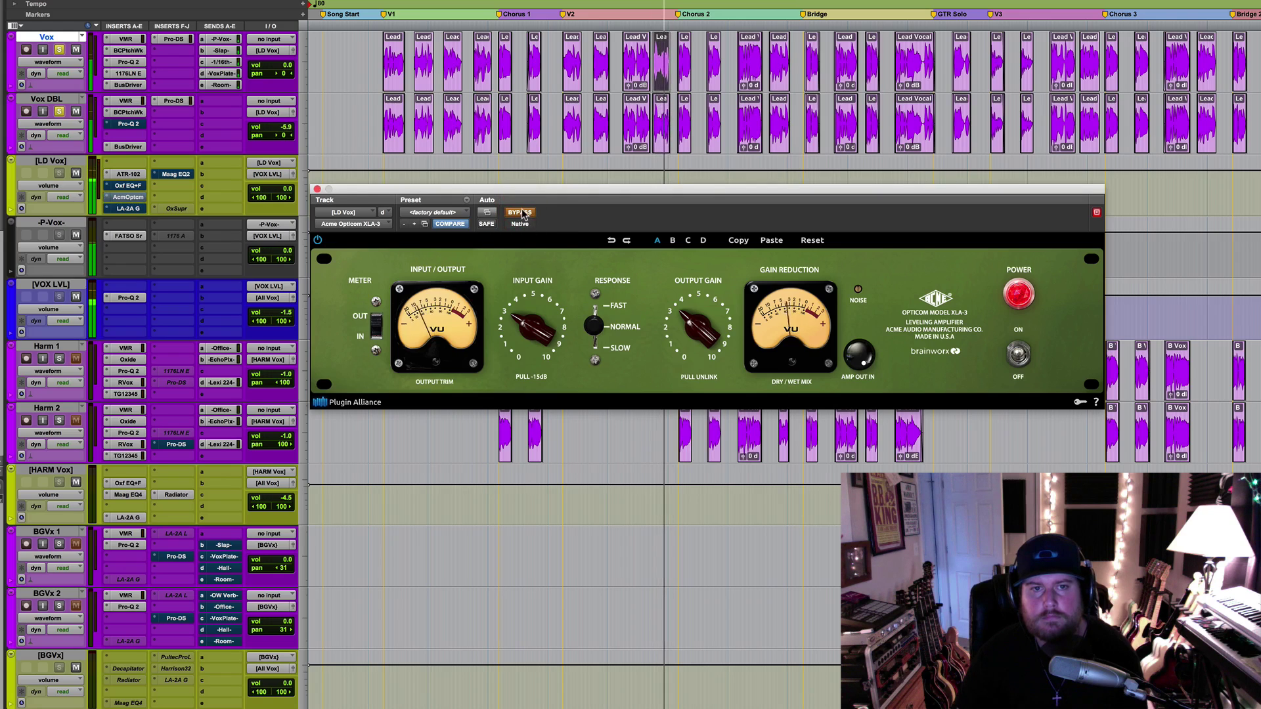
pyautogui.click(522, 214)
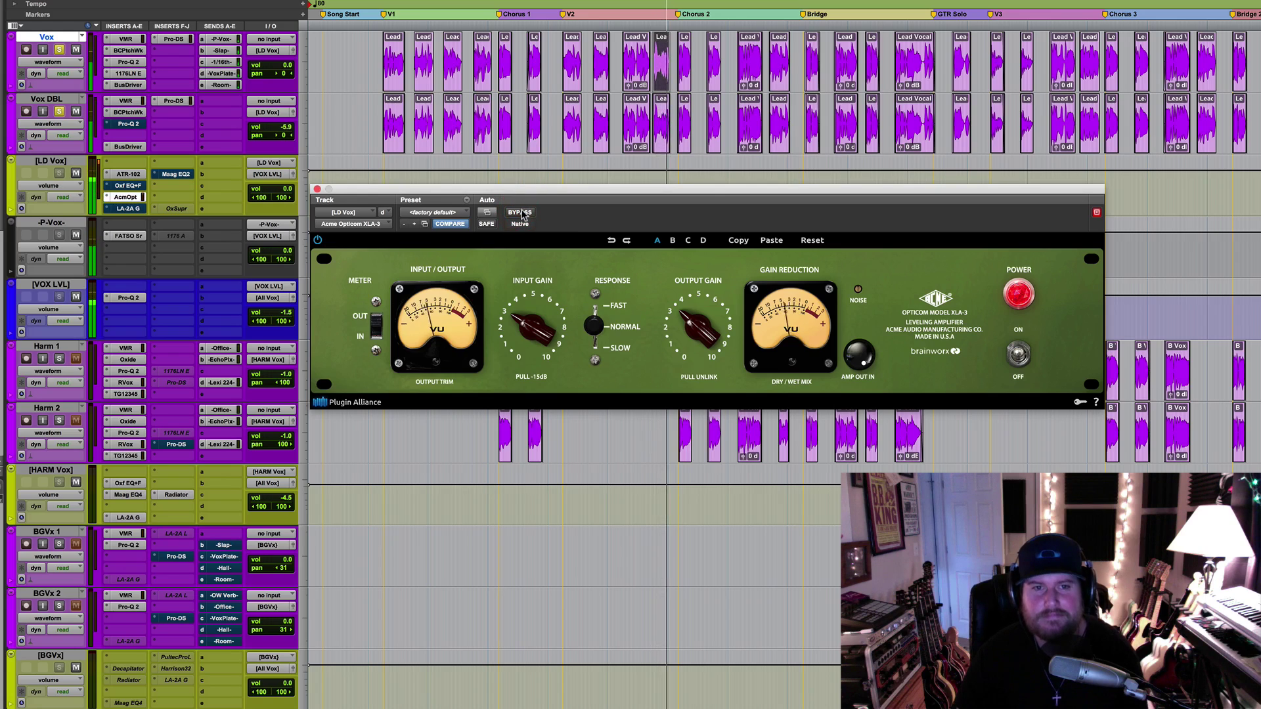
pyautogui.click(522, 214)
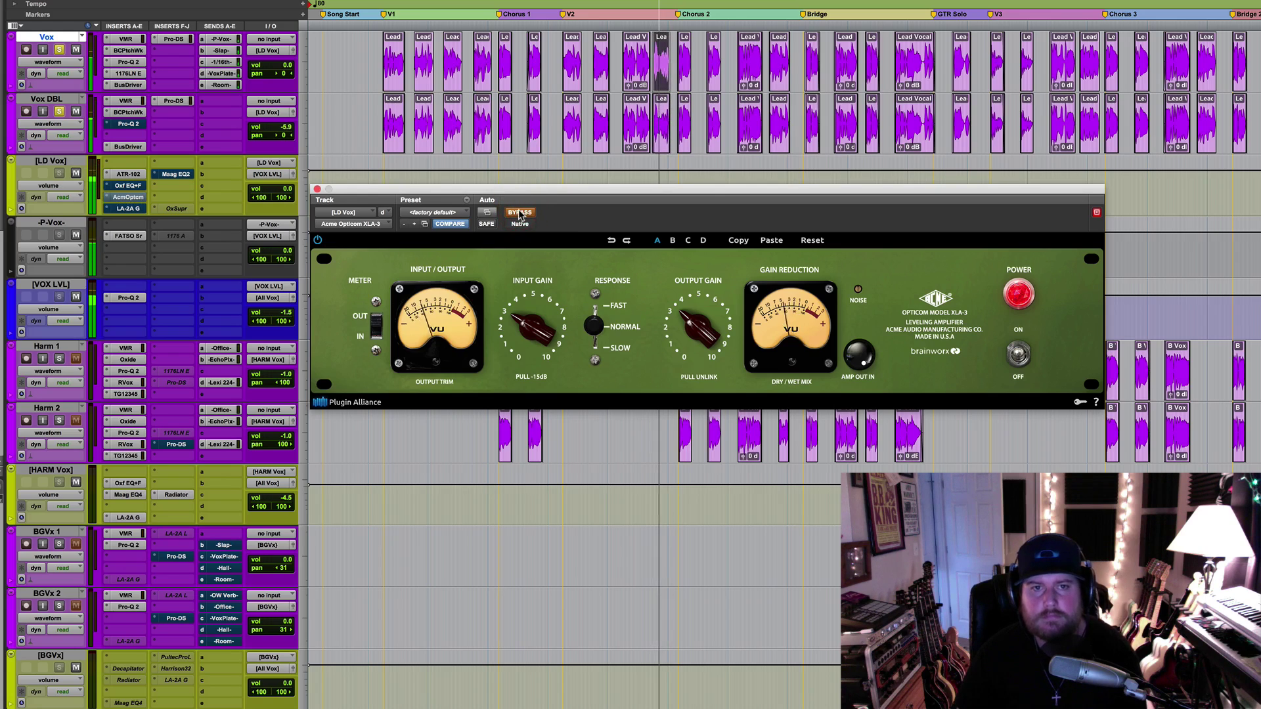
pyautogui.press('space')
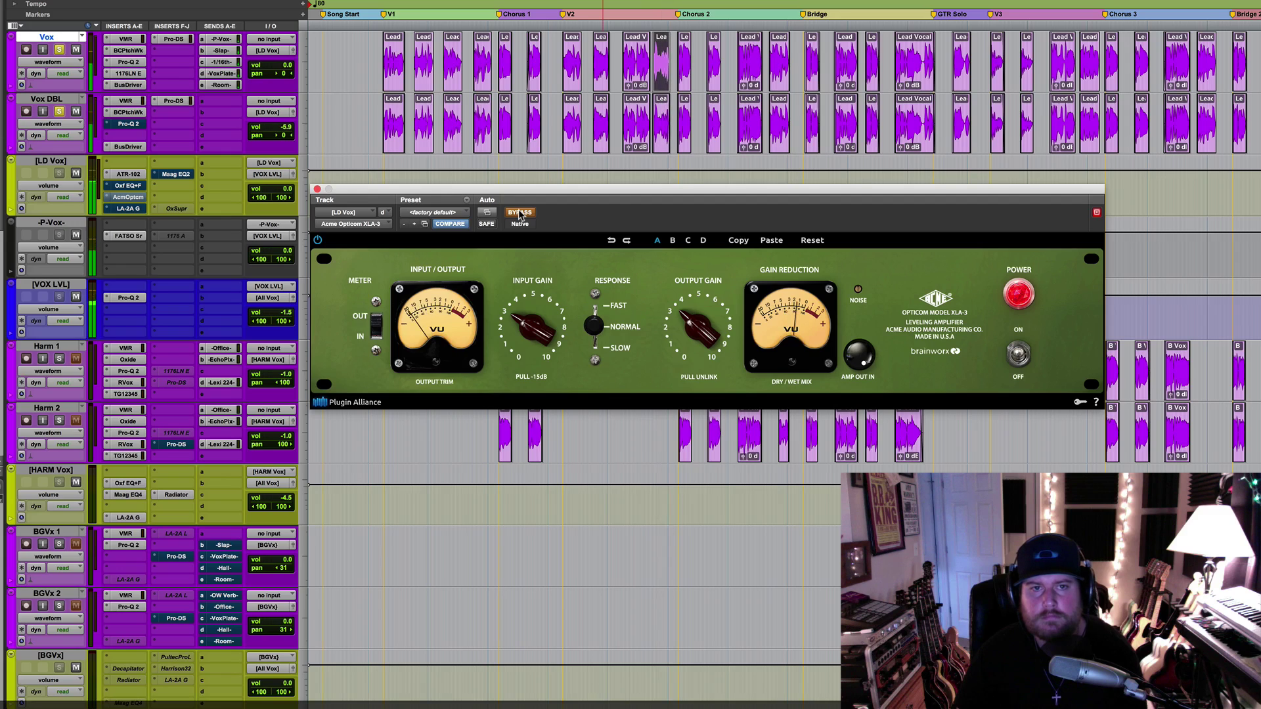
pyautogui.press('space')
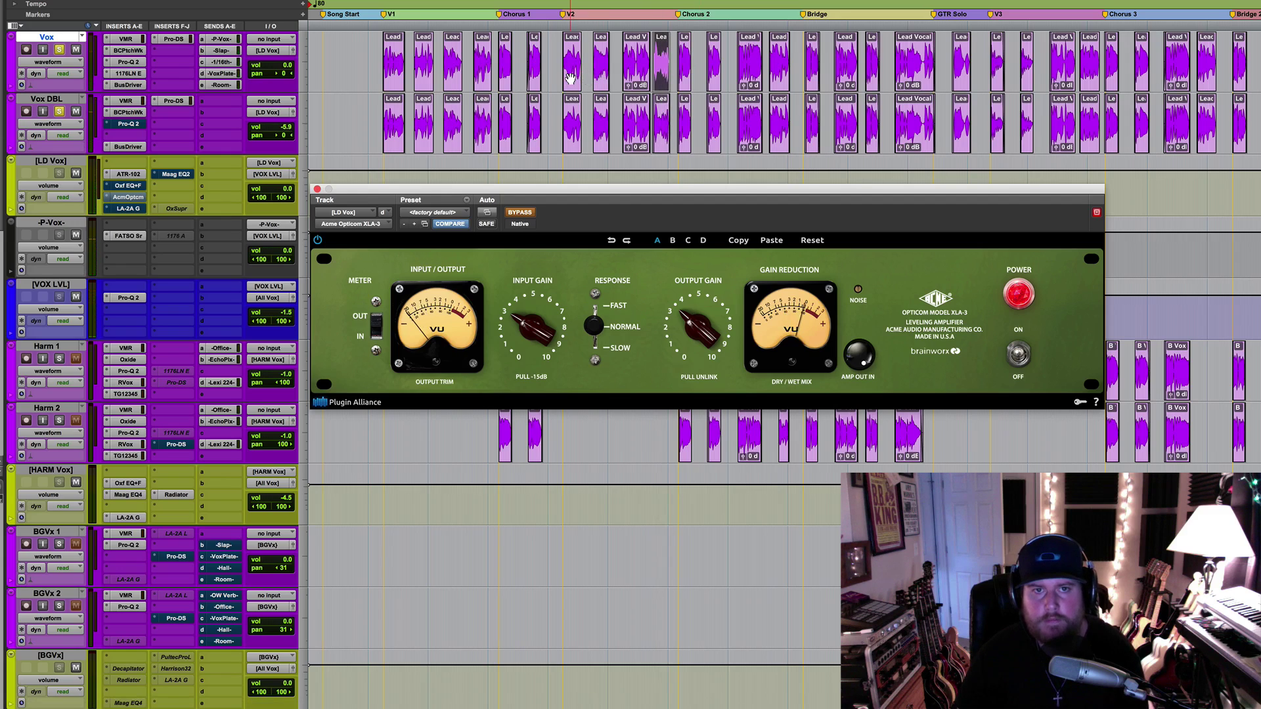
# Step: Replay the lead vocals from the first V2 phrase and compare the LD Vox XLA-3 active and bypassed with the Normal response
pyautogui.click(570, 78)
pyautogui.click(518, 213)
pyautogui.press('space')
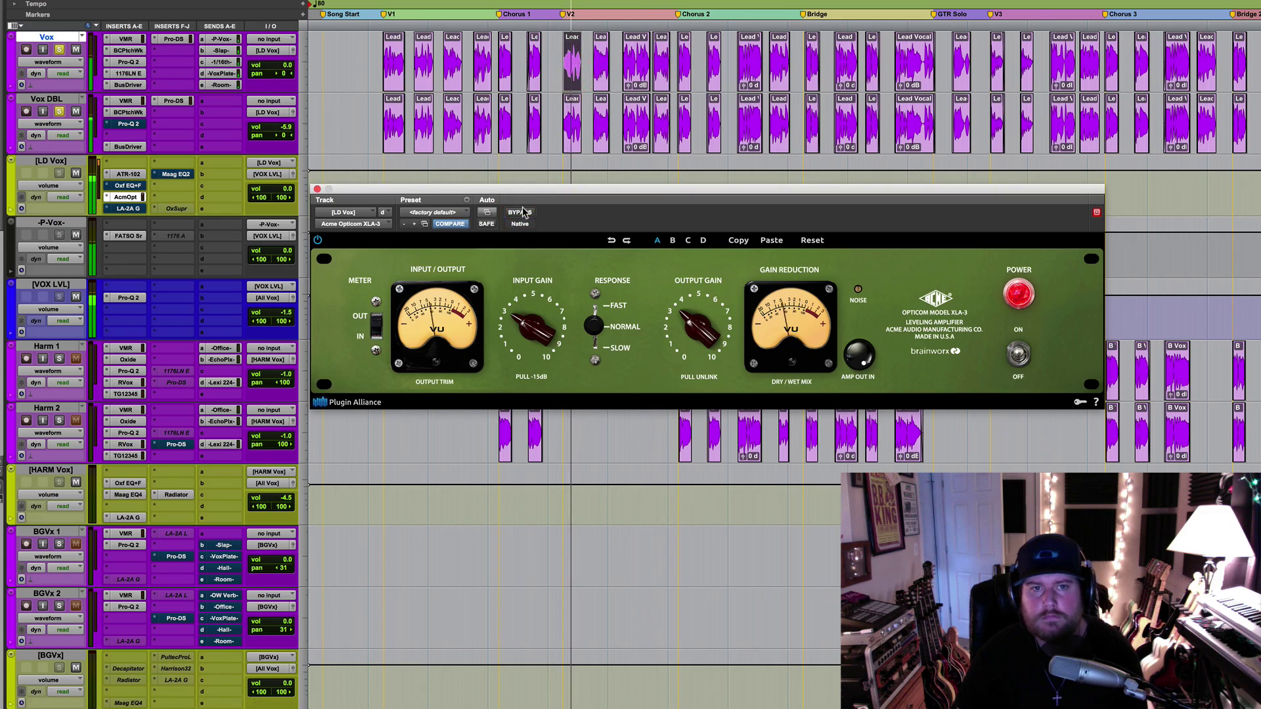
pyautogui.click(519, 213)
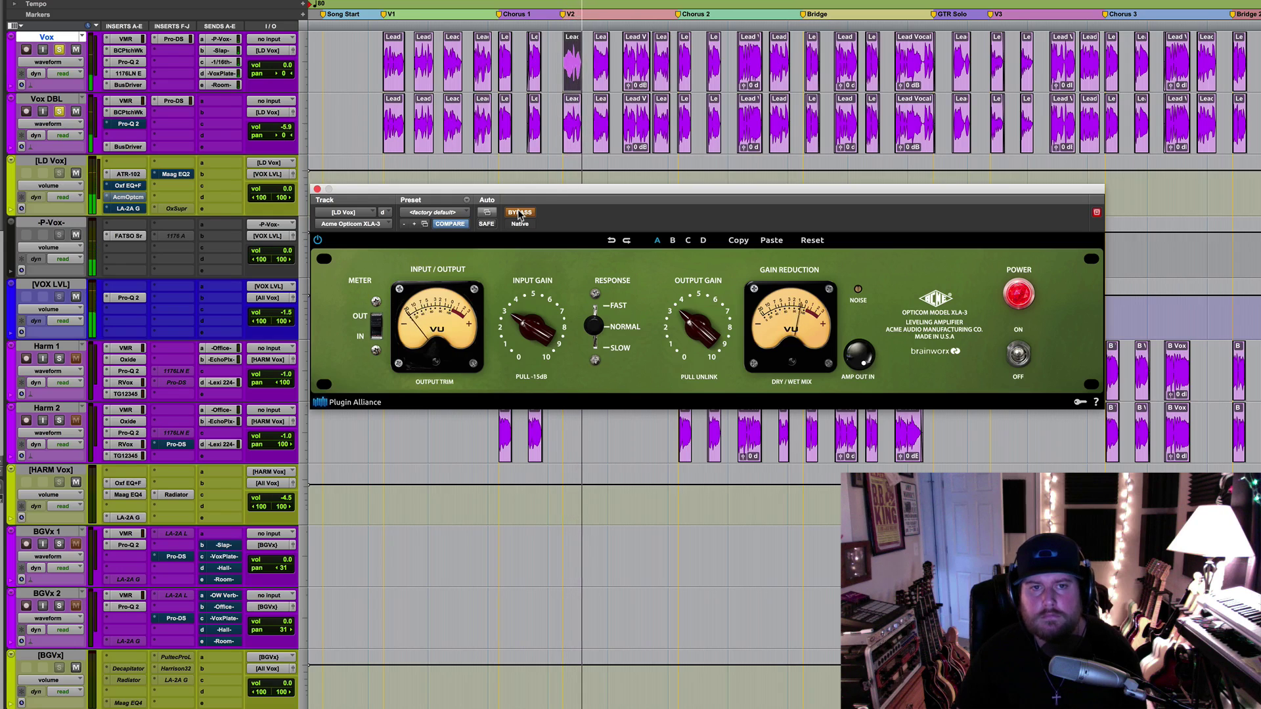
pyautogui.click(518, 212)
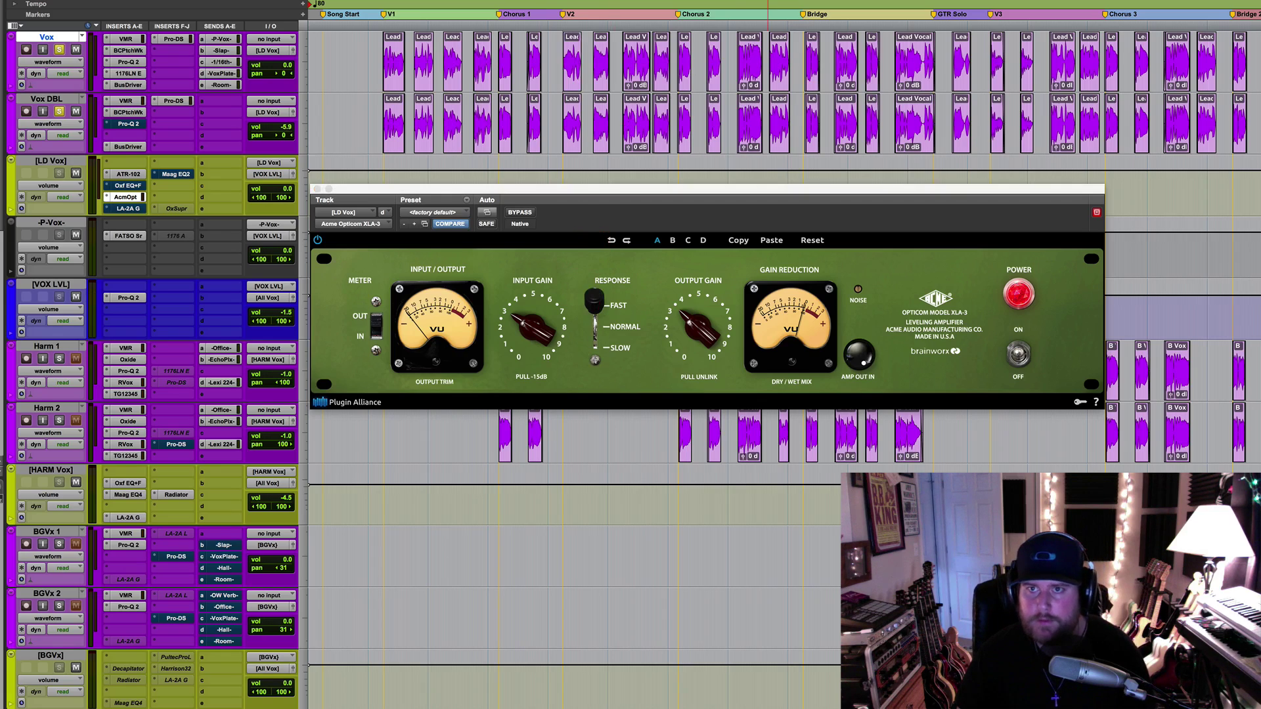
# Step: Set the LD Vox XLA-3 Response to Fast, compare it active and bypassed from the long V2 phrase, and close the plugin
pyautogui.press('space')
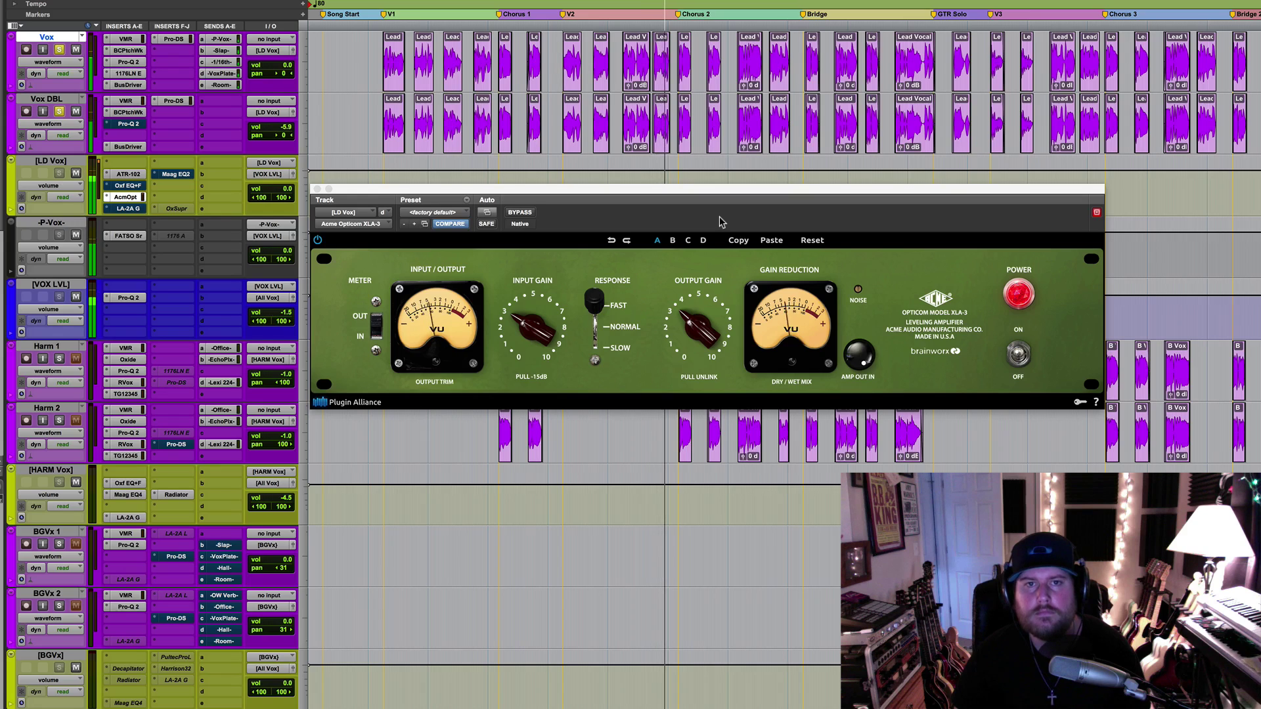
pyautogui.click(638, 77)
pyautogui.click(636, 72)
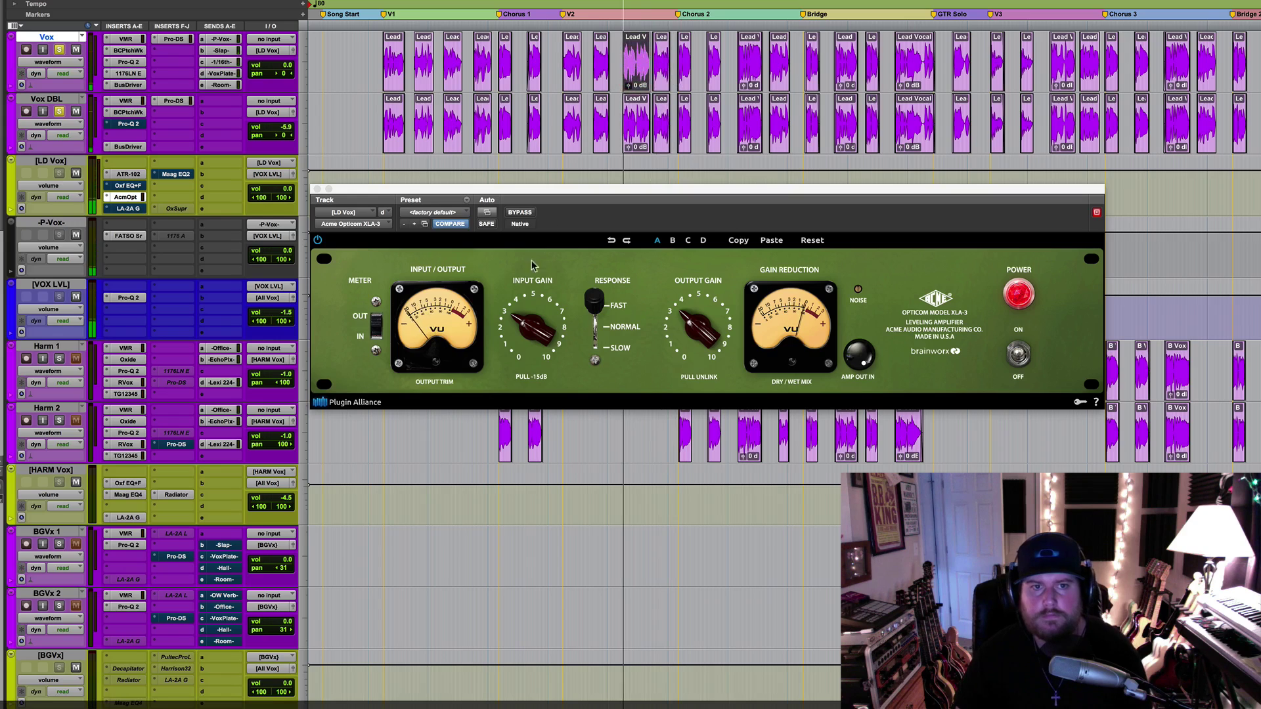
pyautogui.click(519, 213)
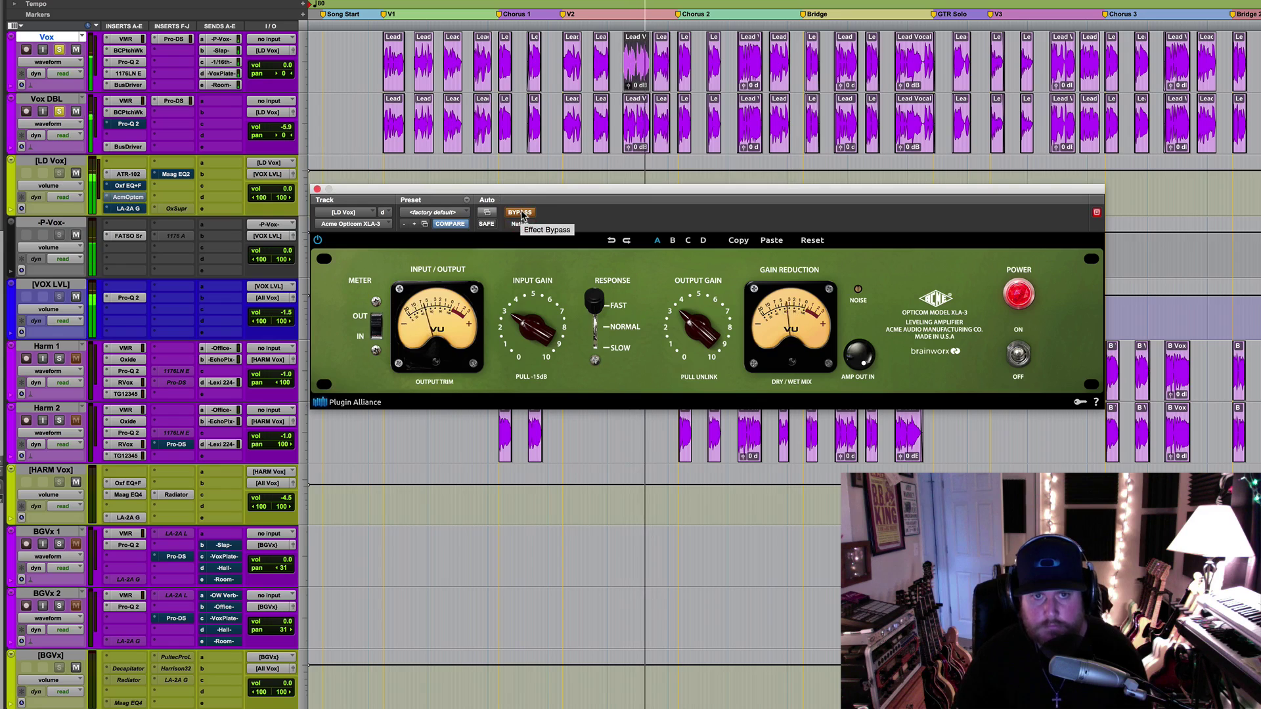
pyautogui.click(520, 213)
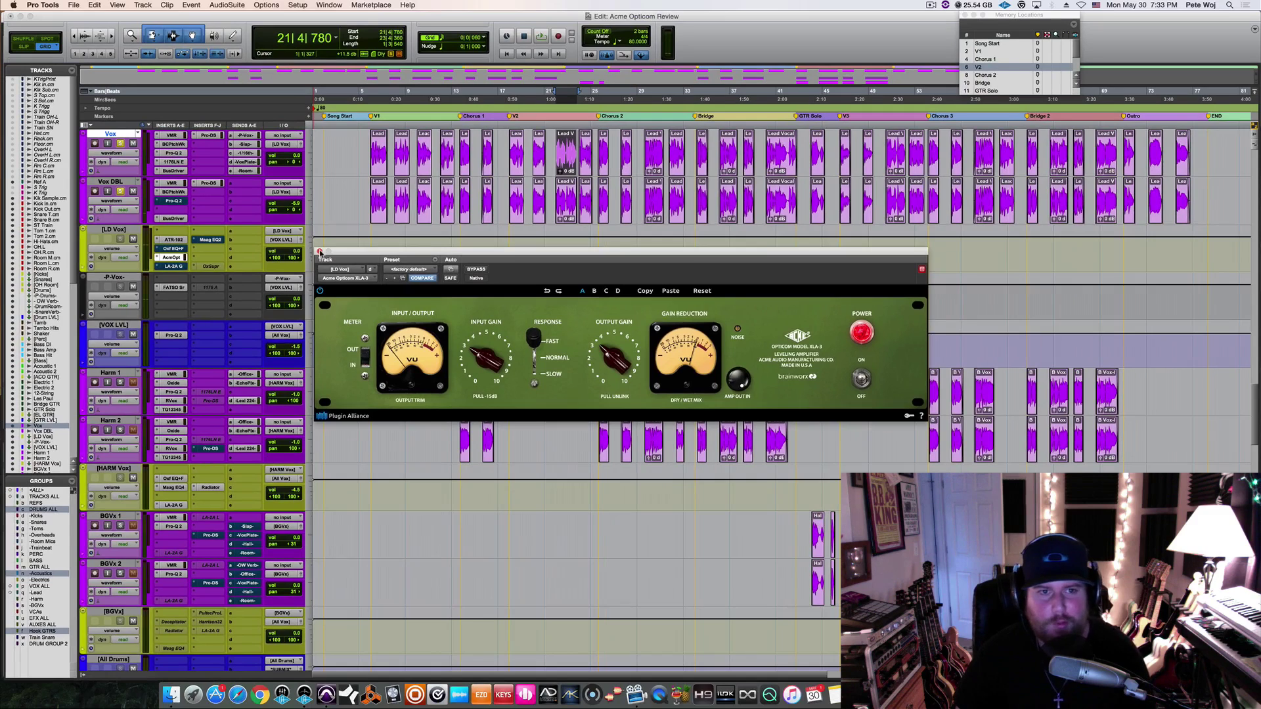
pyautogui.click(320, 251)
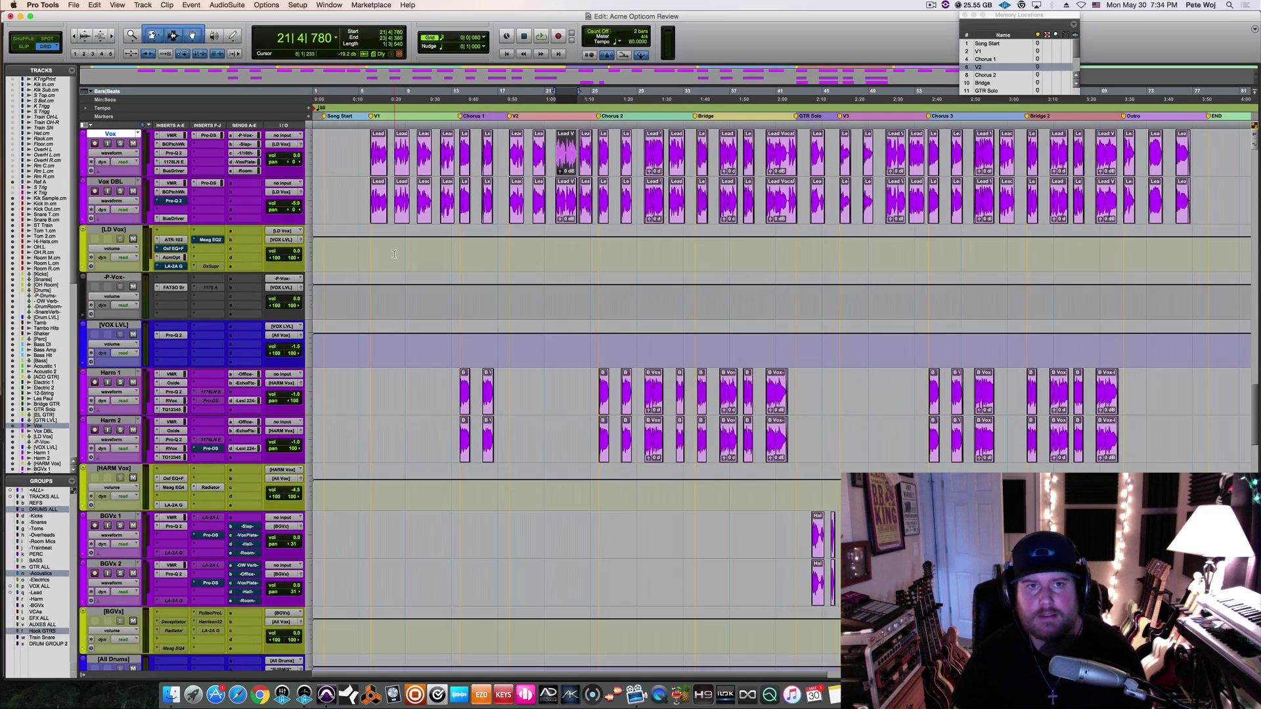
# Step: Bypass the SSL G Bus insert on the SUBMIX bus, enable and open its first XLA-3, and set the Response to Normal
pyautogui.scroll(-20, 394, 254)
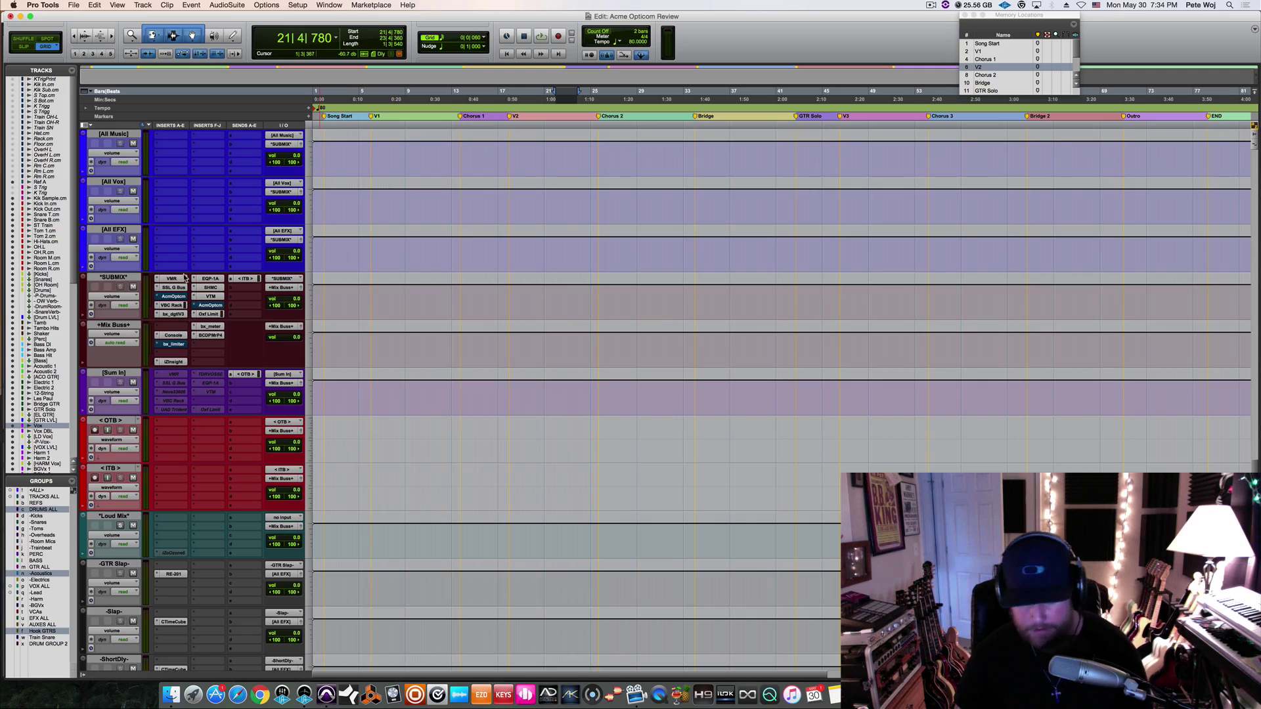
pyautogui.press('super')
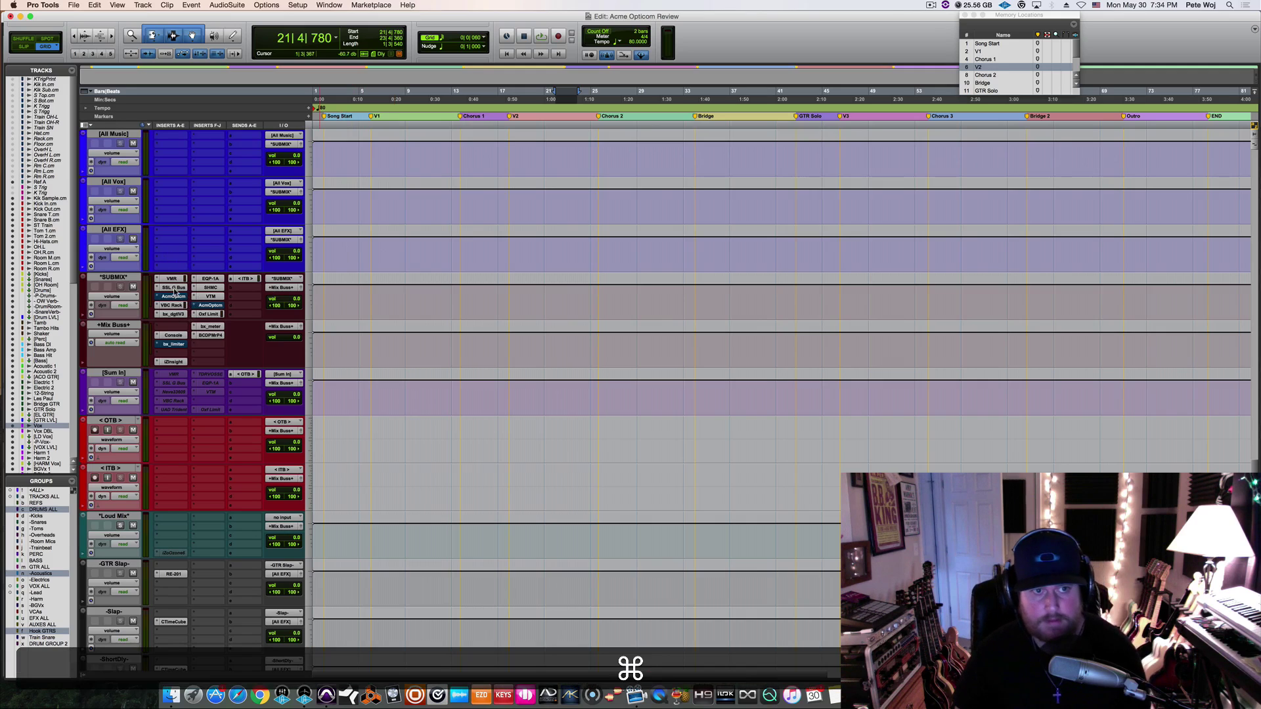
pyautogui.click(172, 297)
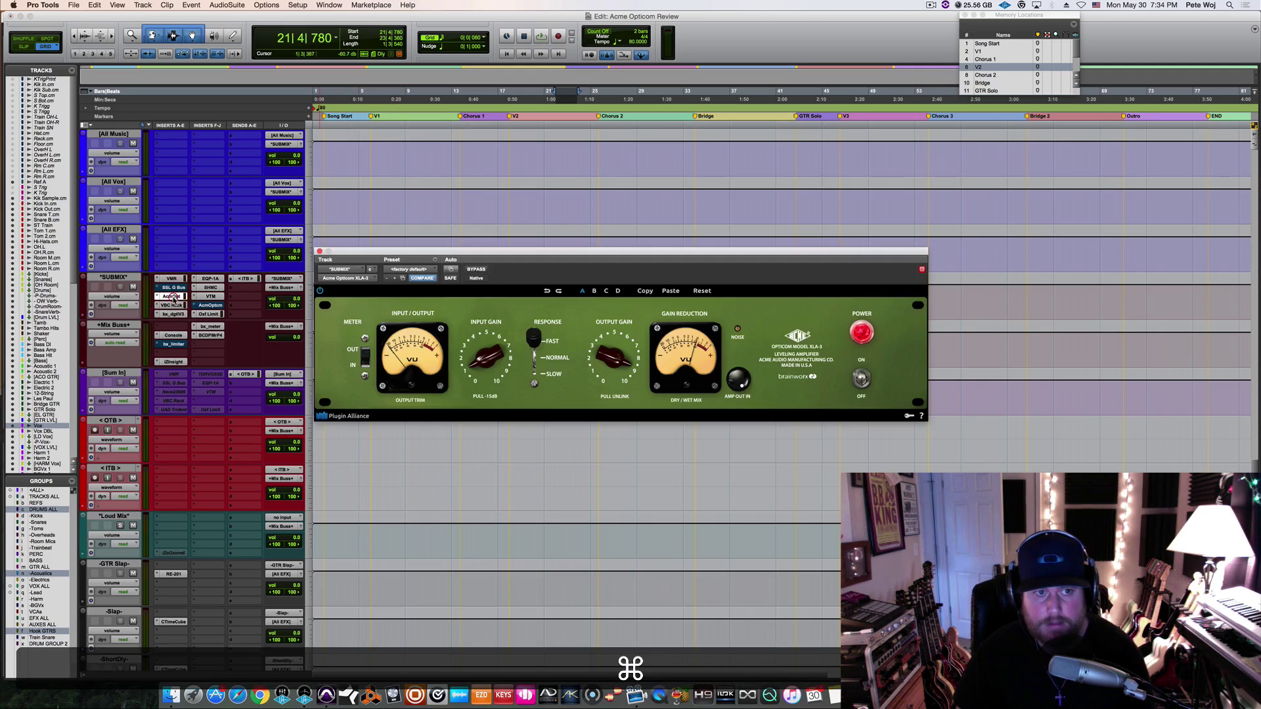
pyautogui.moveTo(500, 253); pyautogui.dragTo(501, 249)
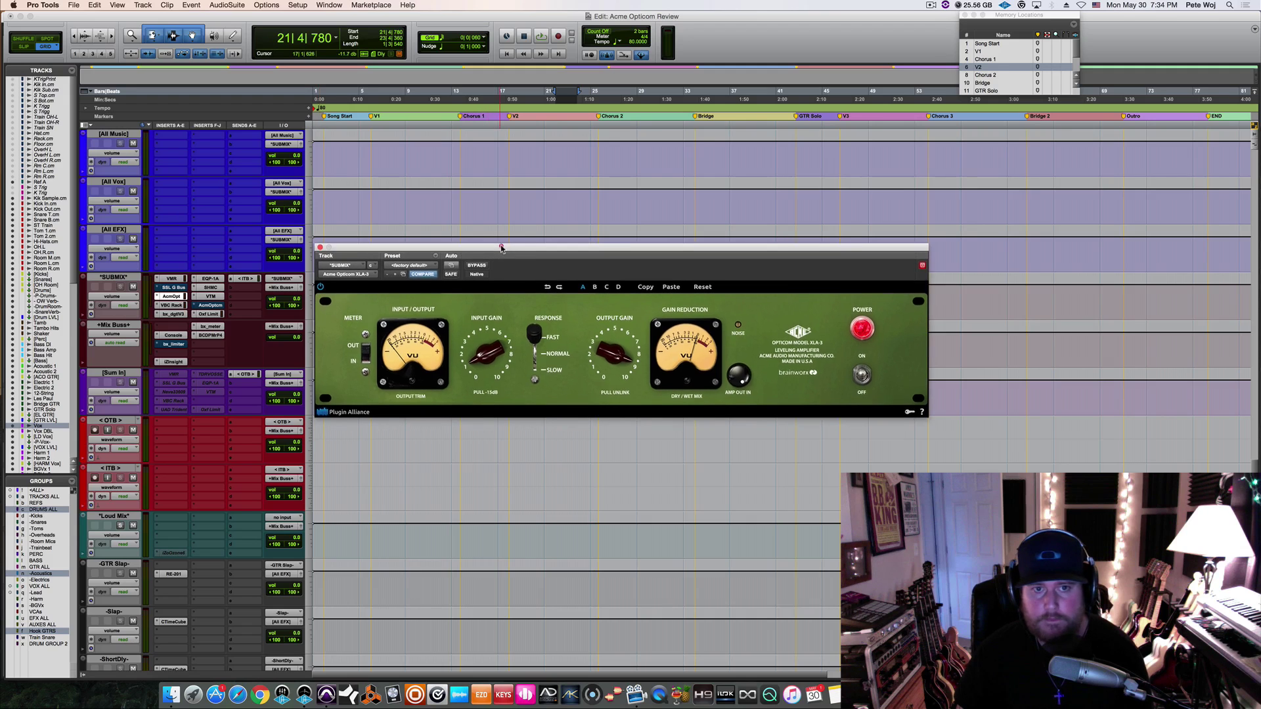
pyautogui.click(531, 365)
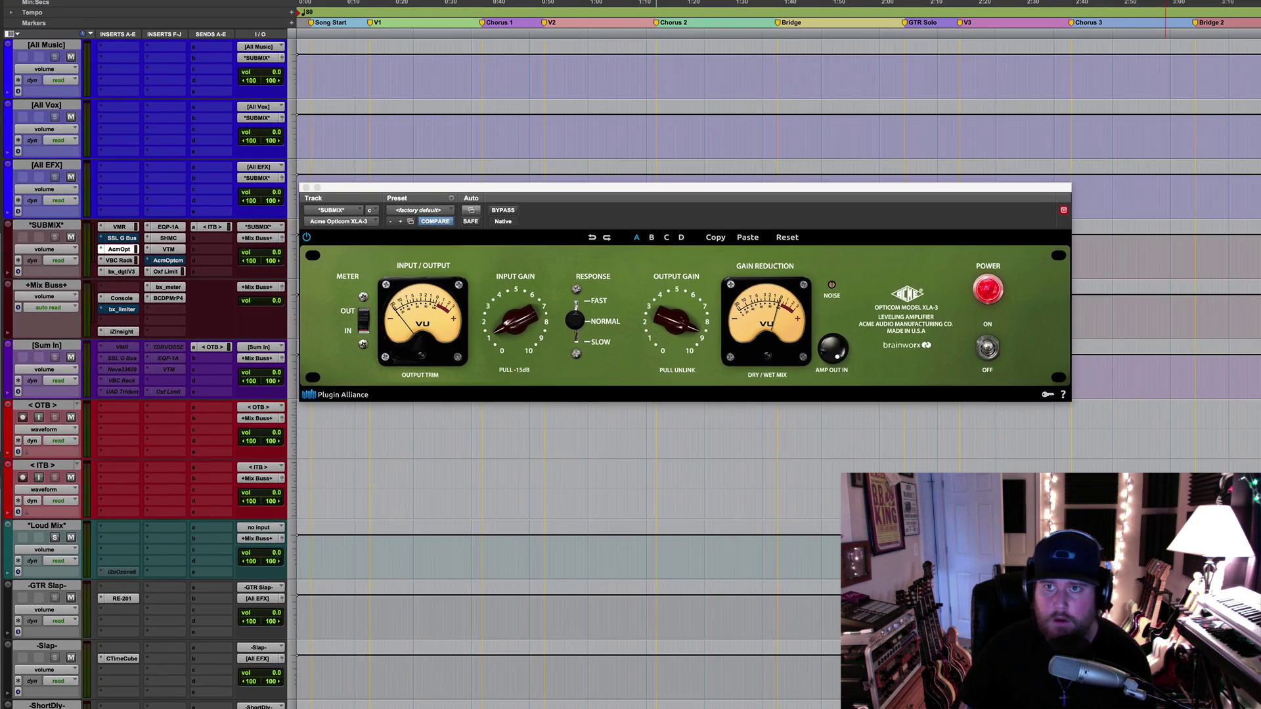
# Step: Play the full mix from Chorus 2 and compare the first SUBMIX XLA-3 active and bypassed with the Normal response
pyautogui.press('space')
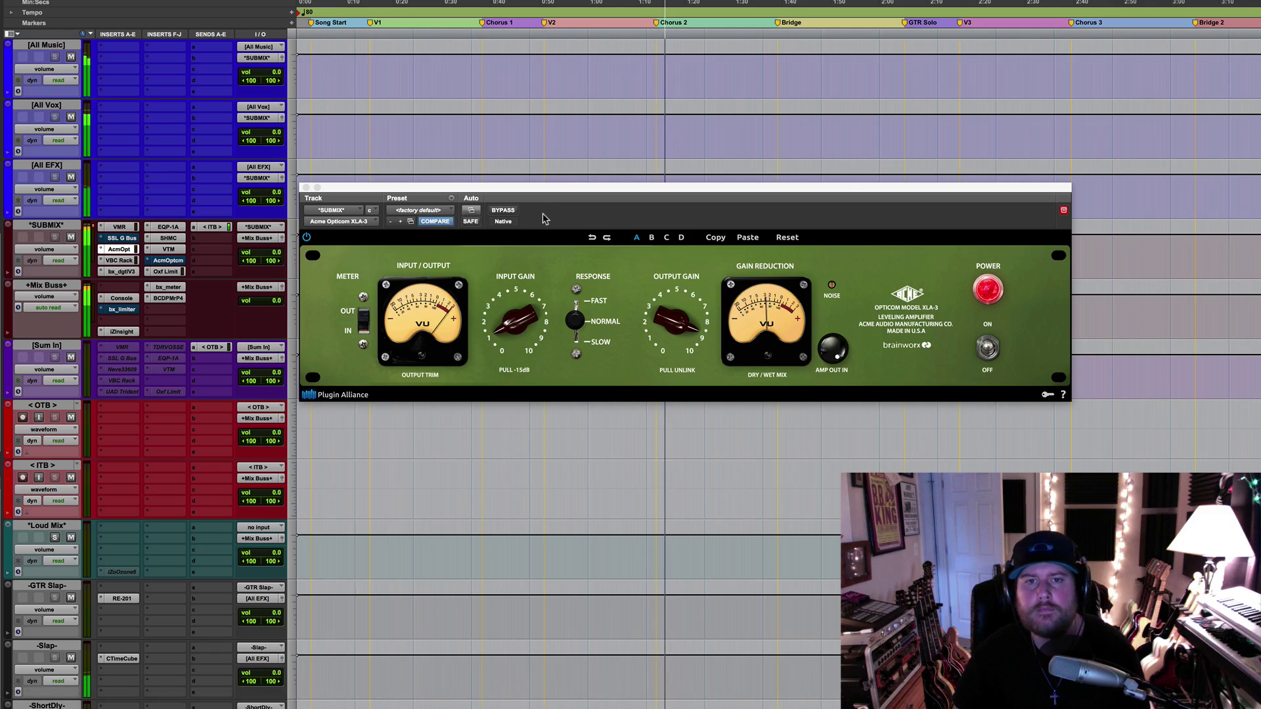
pyautogui.click(504, 211)
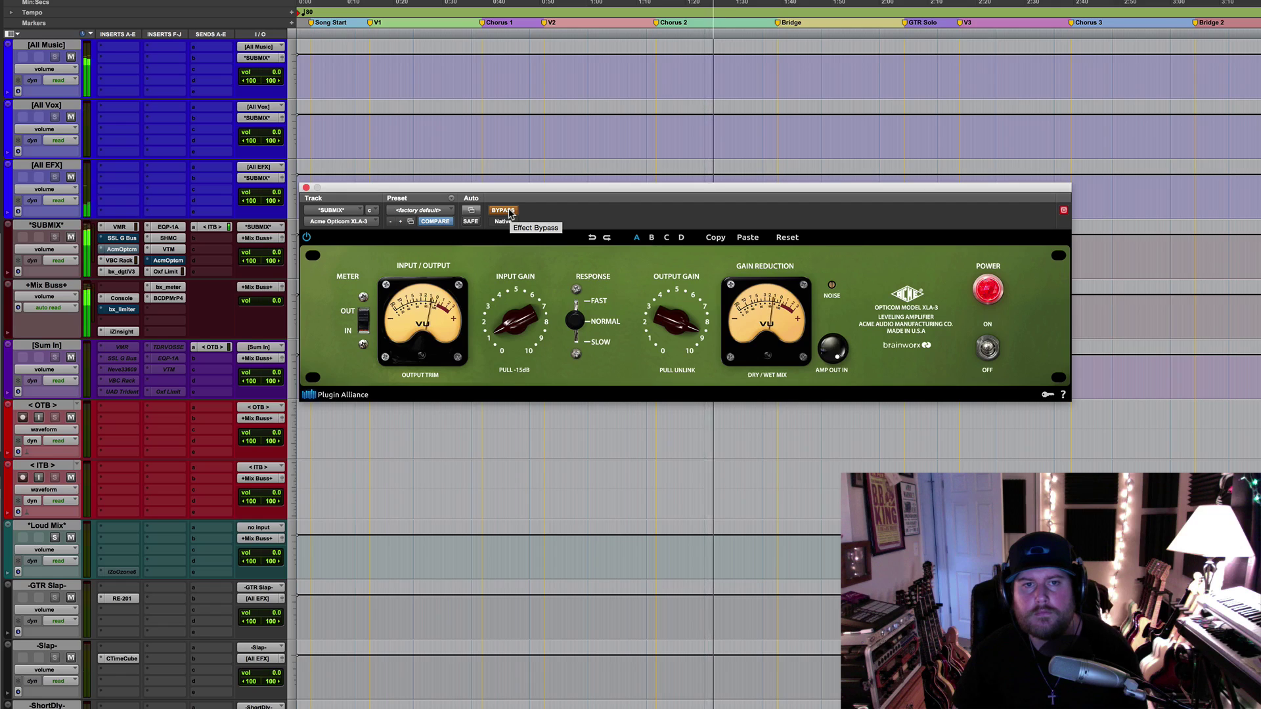
pyautogui.click(509, 212)
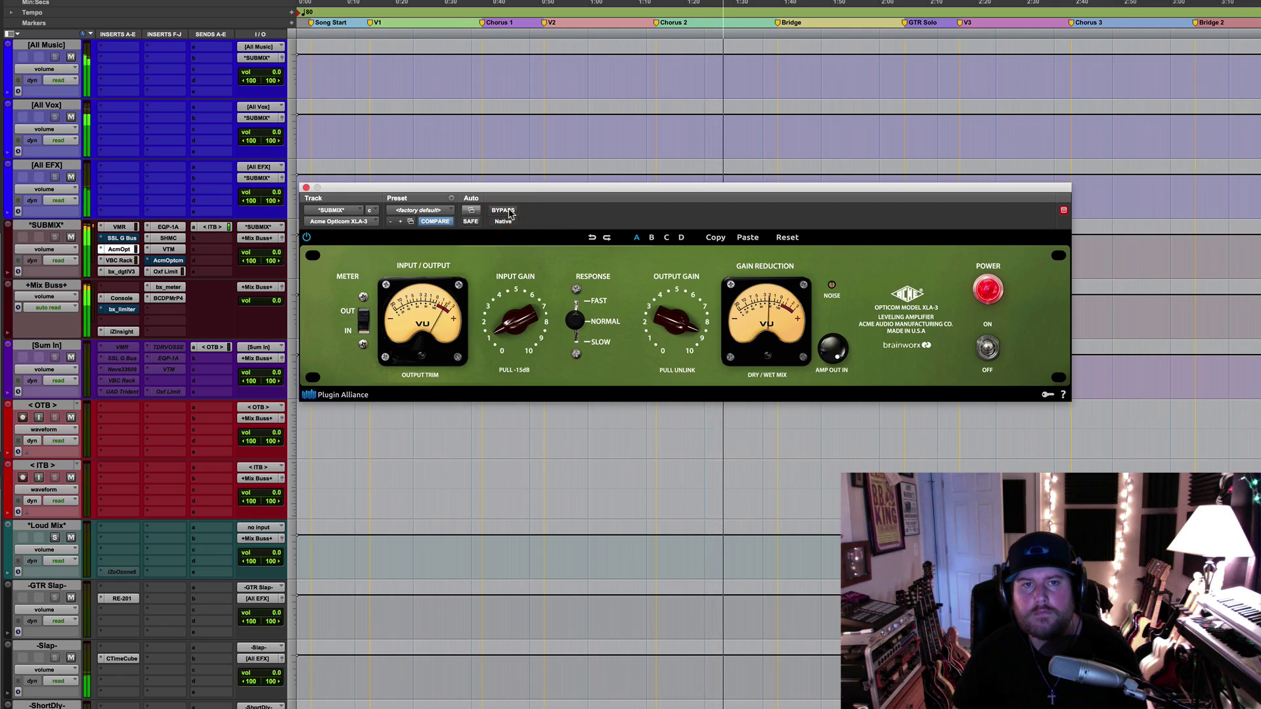
pyautogui.click(511, 211)
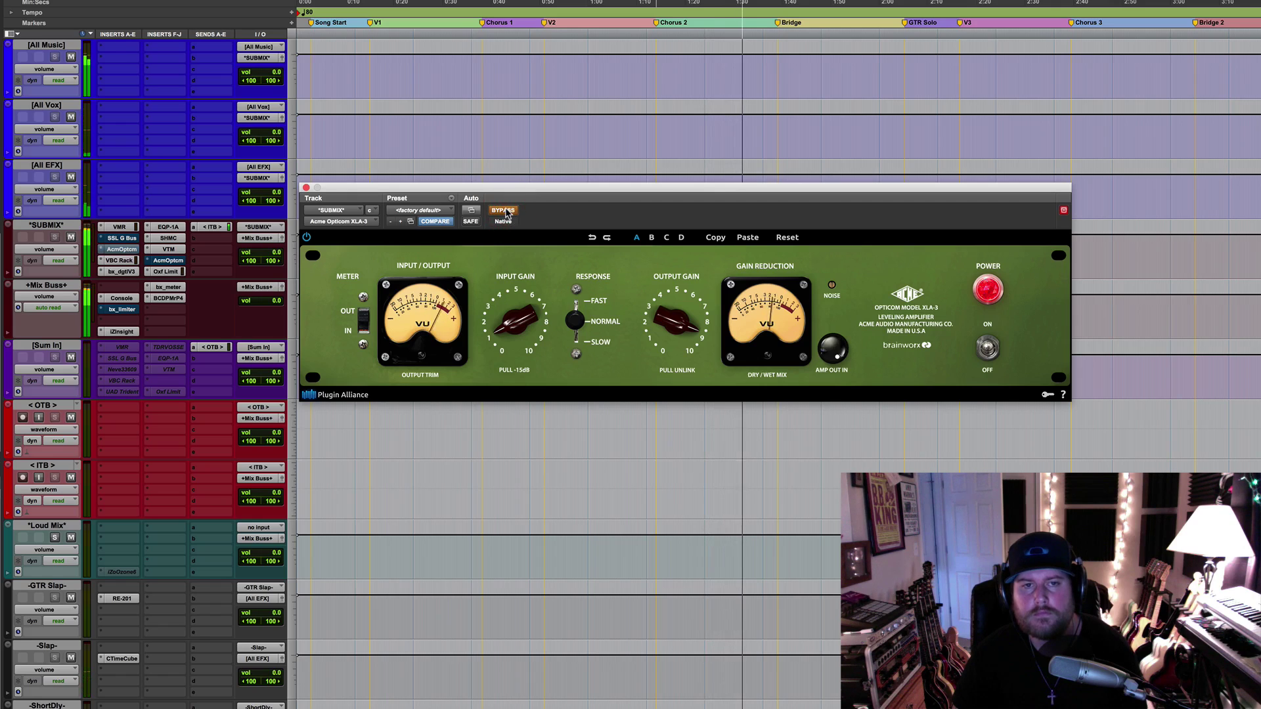
pyautogui.click(506, 212)
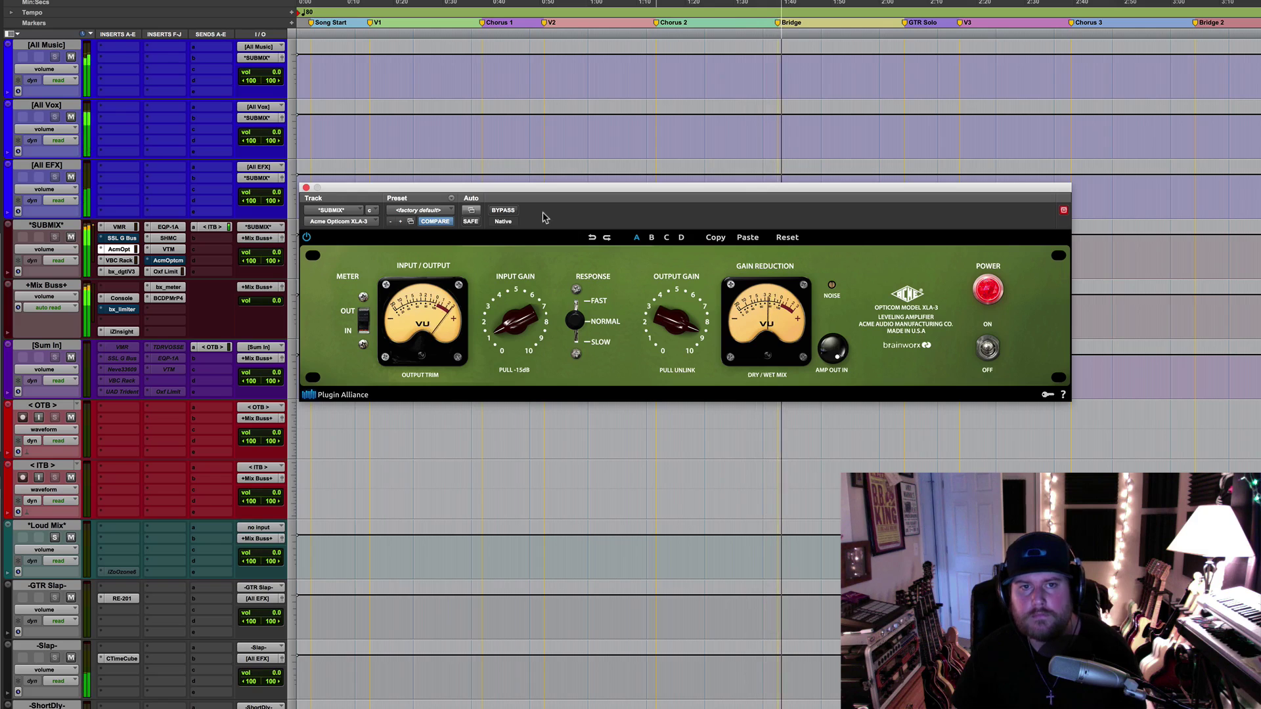
pyautogui.press('space')
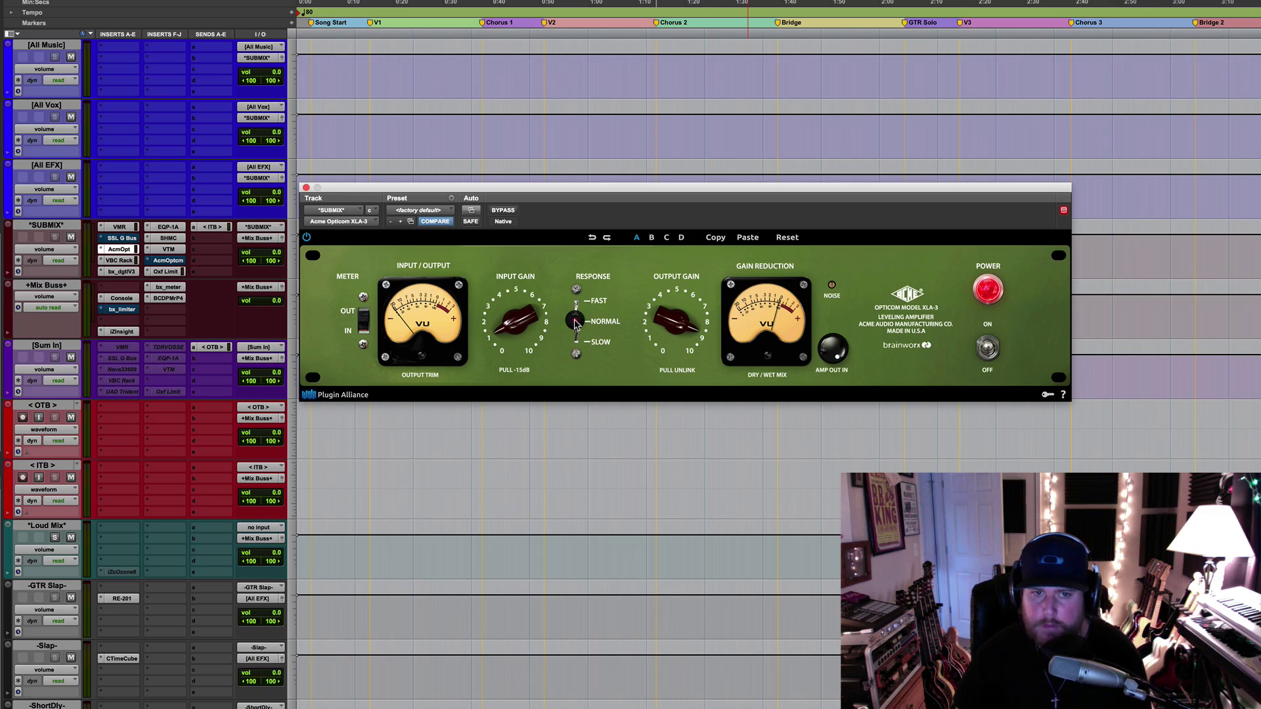
# Step: Set the first SUBMIX XLA-3 Response to Fast and compare it active and bypassed while replaying Chorus 2
pyautogui.moveTo(575, 323); pyautogui.dragTo(568, 222)
pyautogui.press('space')
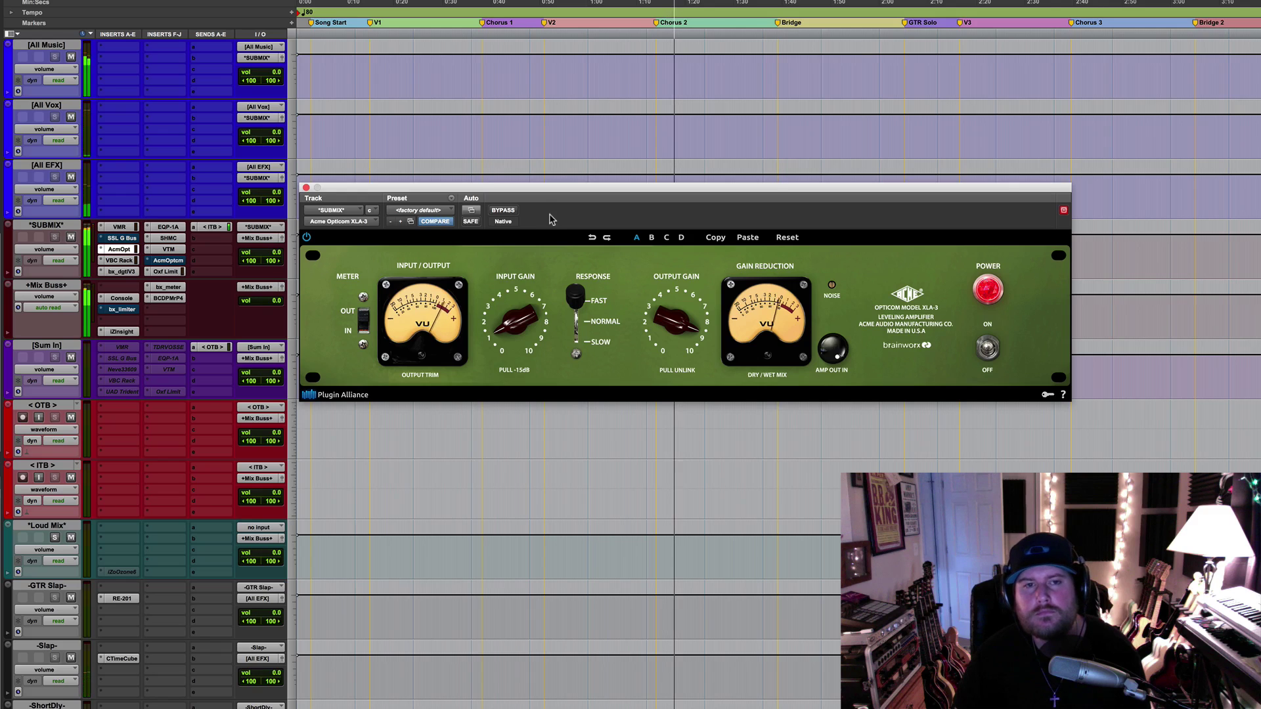
pyautogui.click(504, 210)
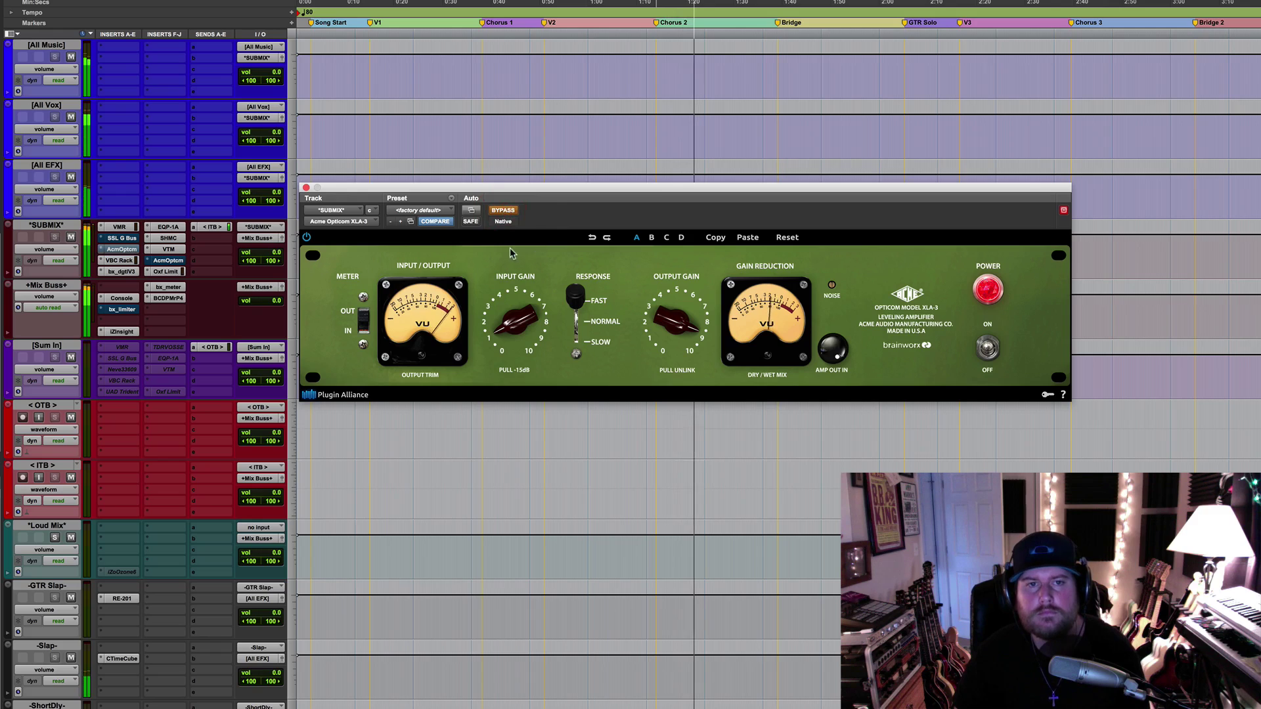
pyautogui.click(504, 210)
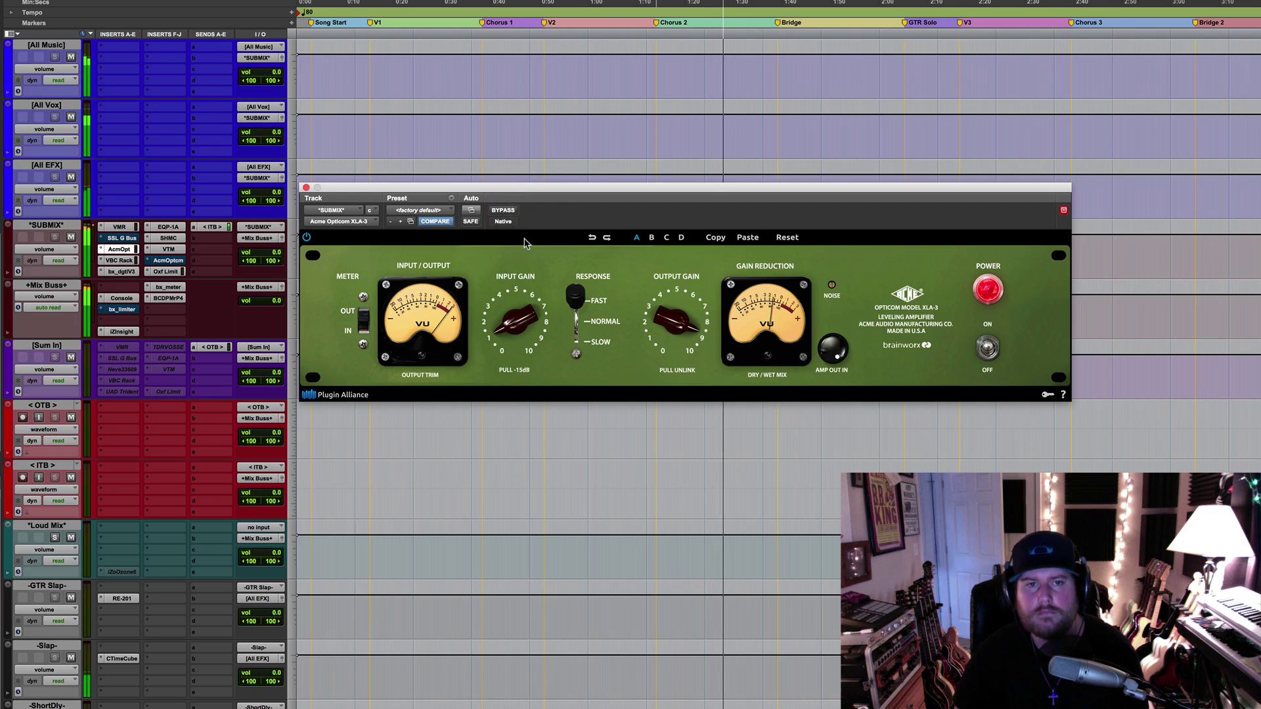
pyautogui.click(502, 210)
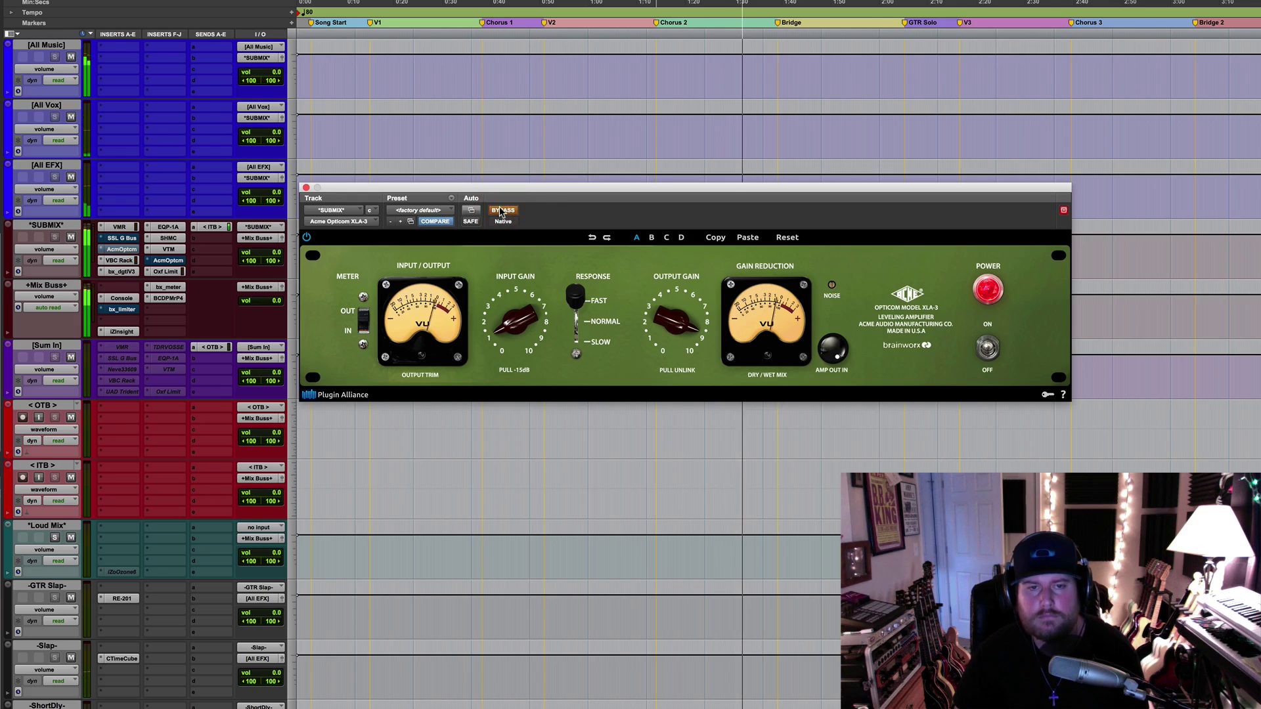
pyautogui.click(502, 211)
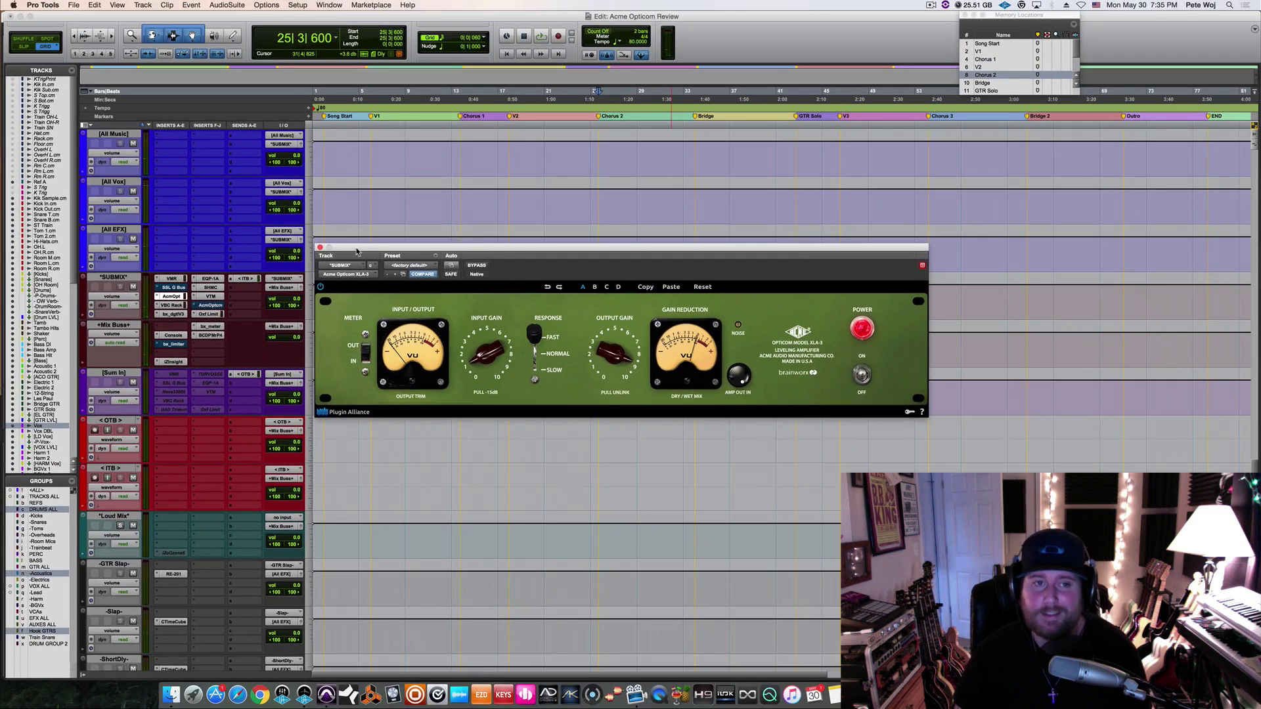
pyautogui.click(320, 248)
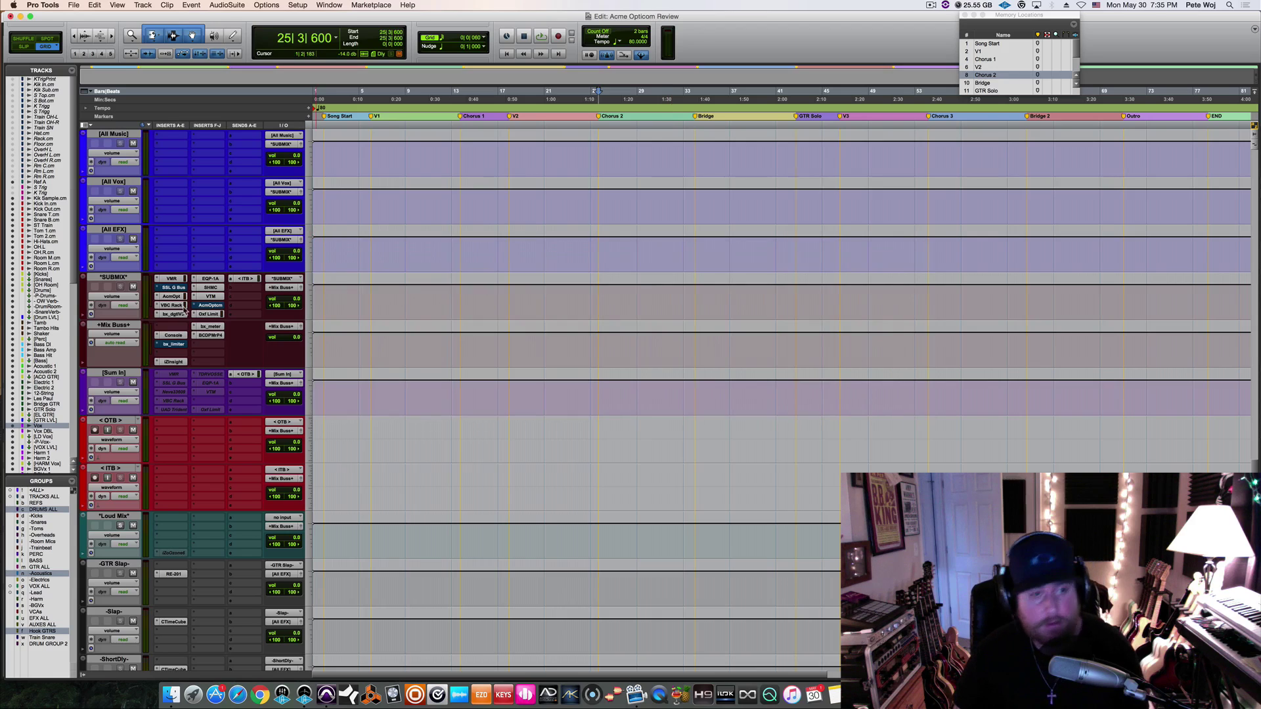
# Step: Bypass the first XLA-3 on the SUBMIX bus, re-enable its SSL G Bus insert, and open and activate its second XLA-3
pyautogui.press('super')
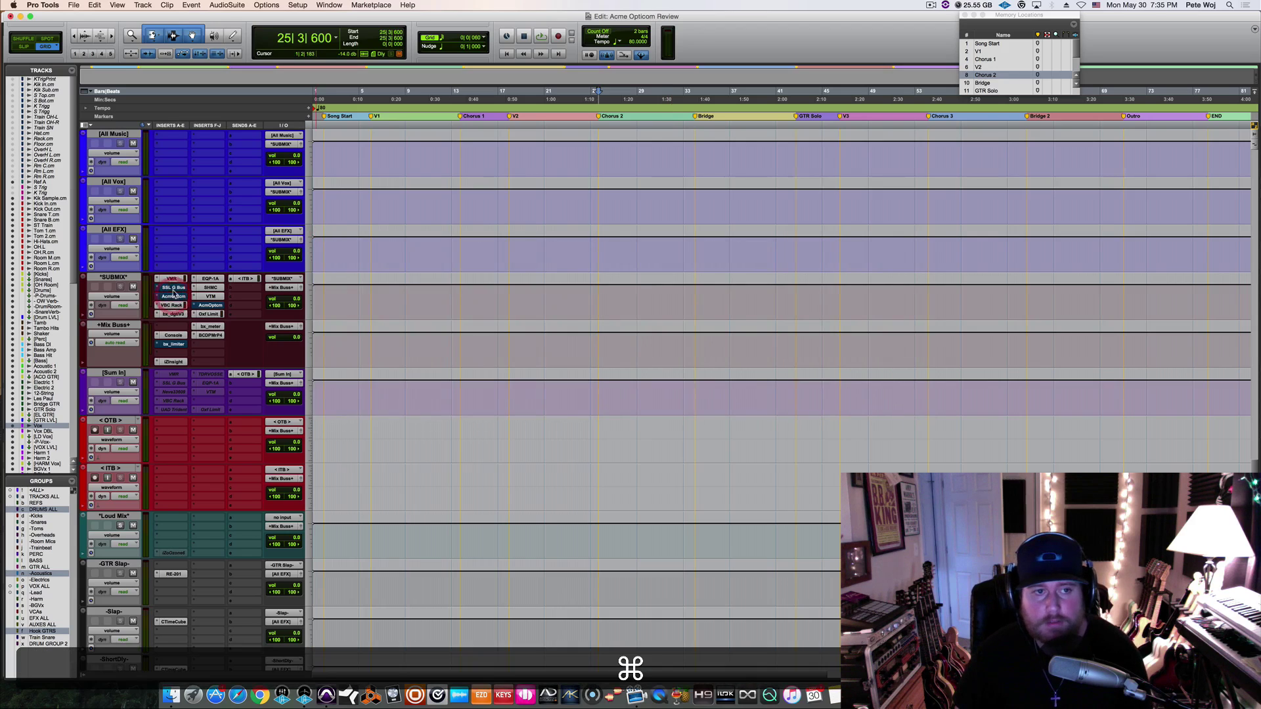
pyautogui.keyDown('super'); pyautogui.click(209, 306); pyautogui.keyUp('super')
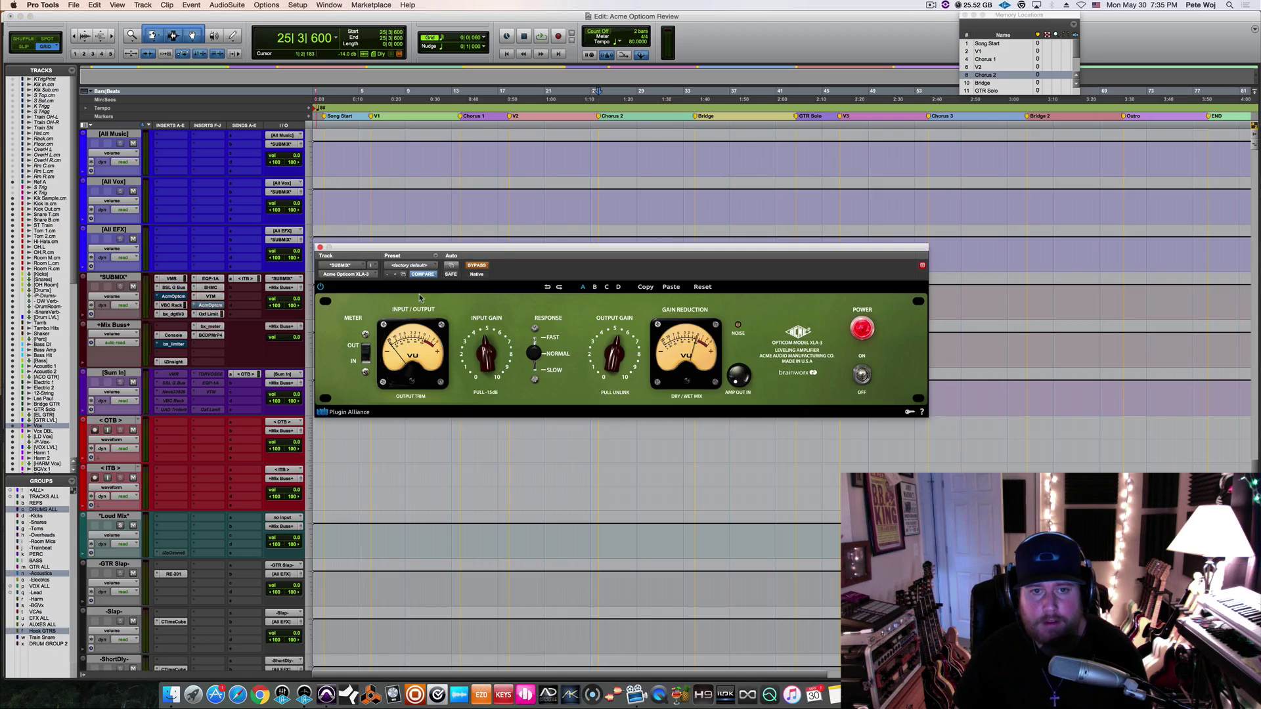
pyautogui.moveTo(490, 251); pyautogui.dragTo(490, 248)
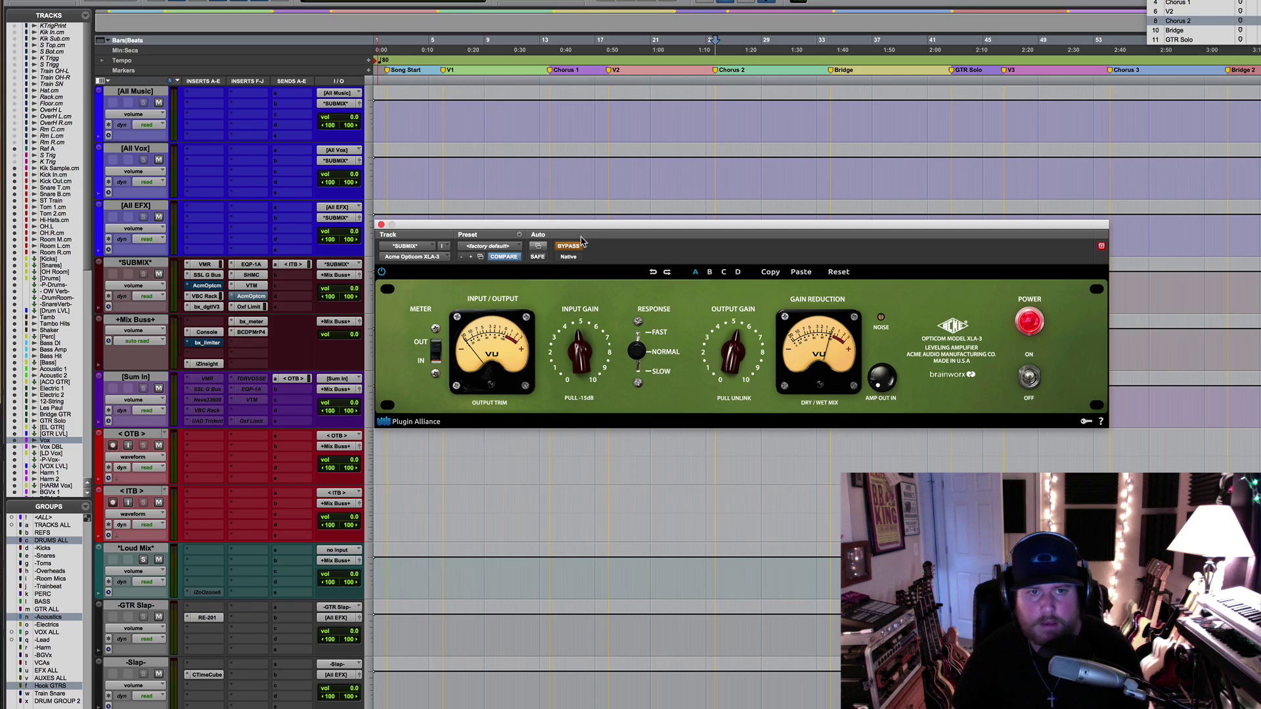
pyautogui.click(568, 247)
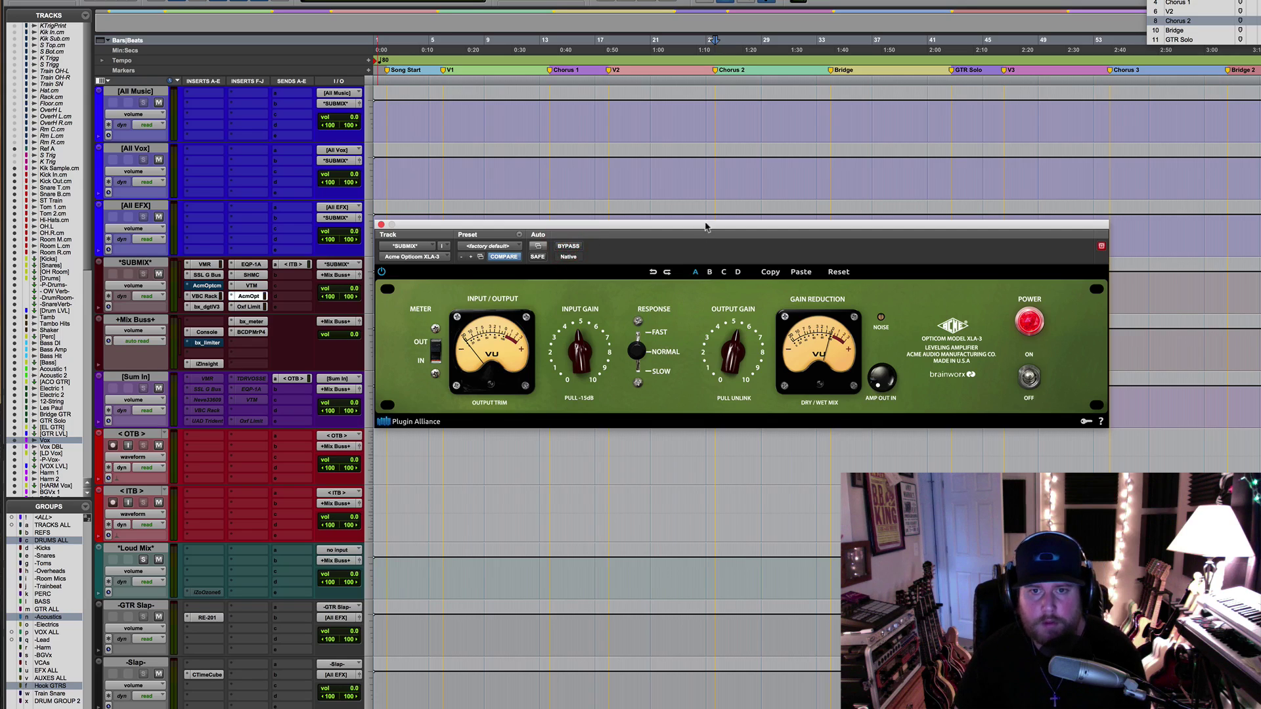
# Step: Play the full mix from Chorus 2 and compare the second SUBMIX XLA-3 active and bypassed with the Normal response
pyautogui.press('space')
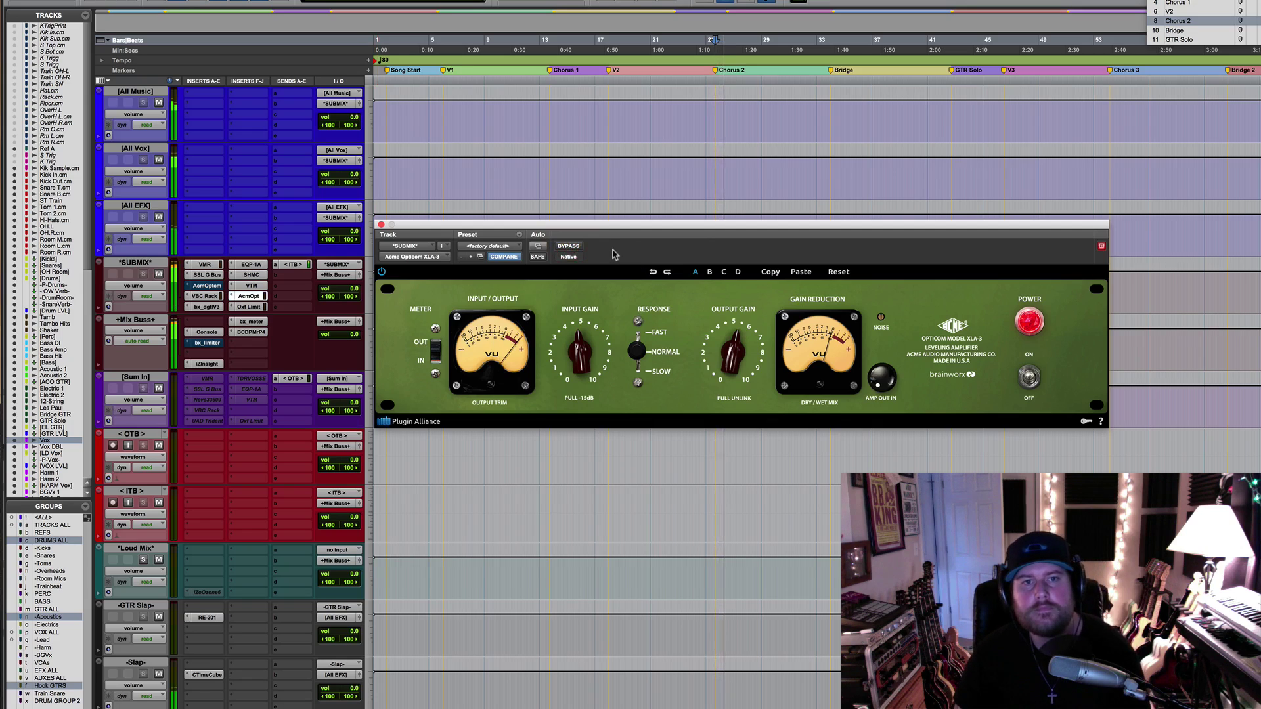
pyautogui.click(569, 247)
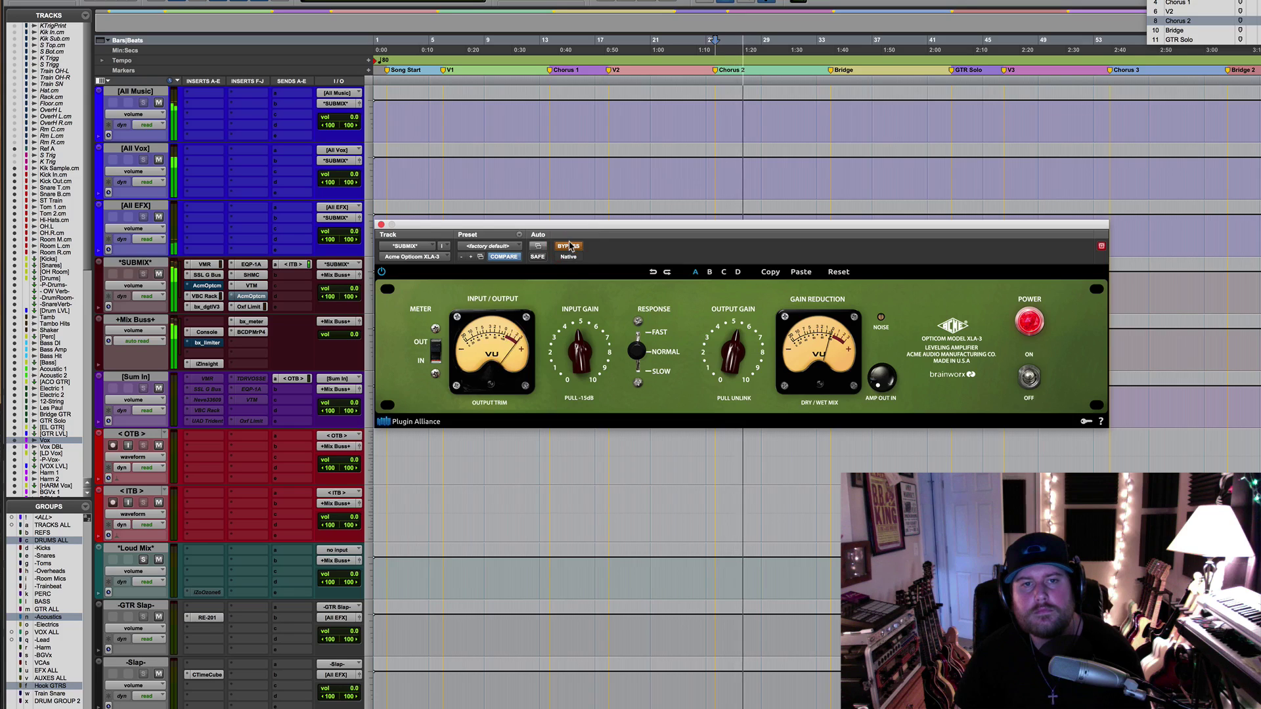
pyautogui.click(569, 246)
pyautogui.click(569, 246)
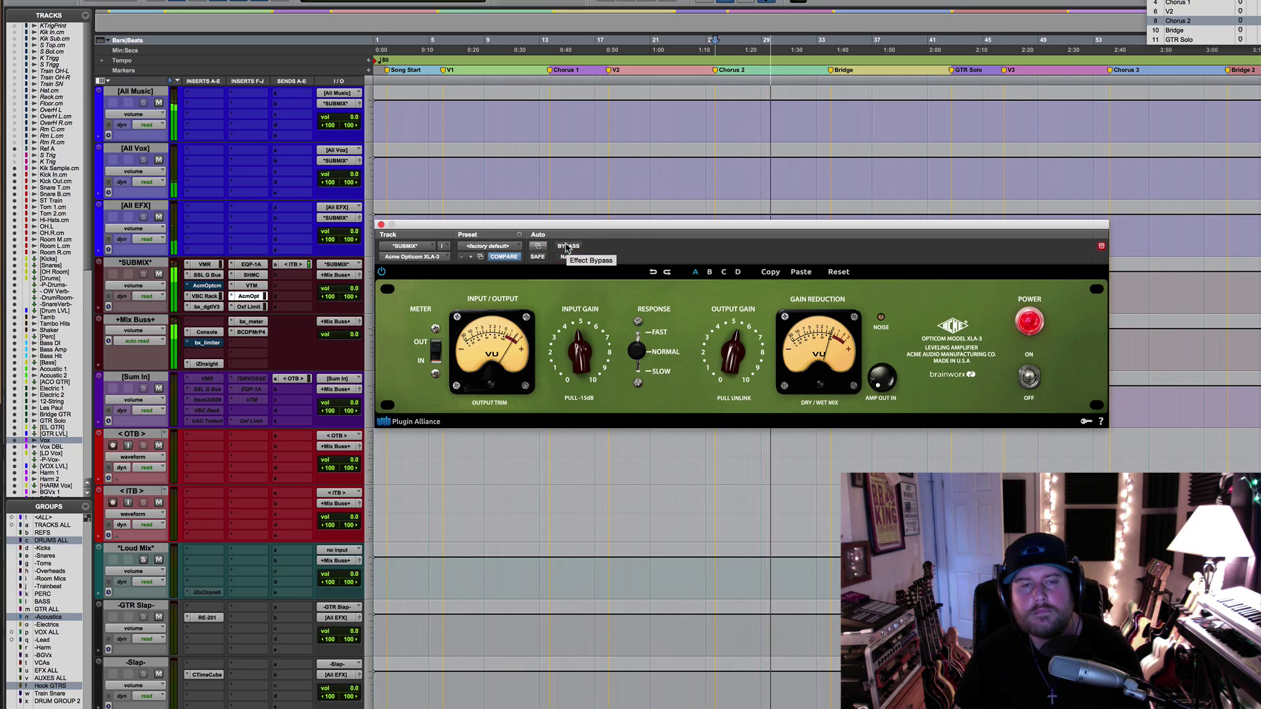
pyautogui.click(568, 247)
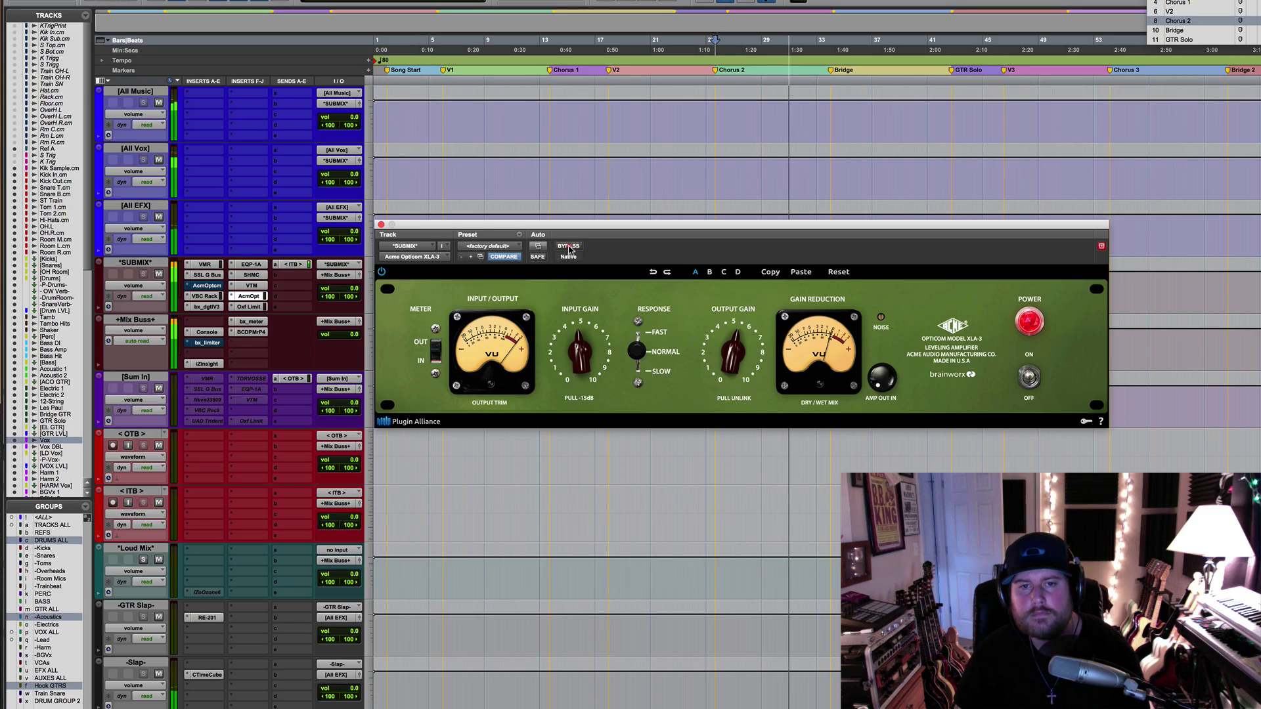
pyautogui.click(569, 247)
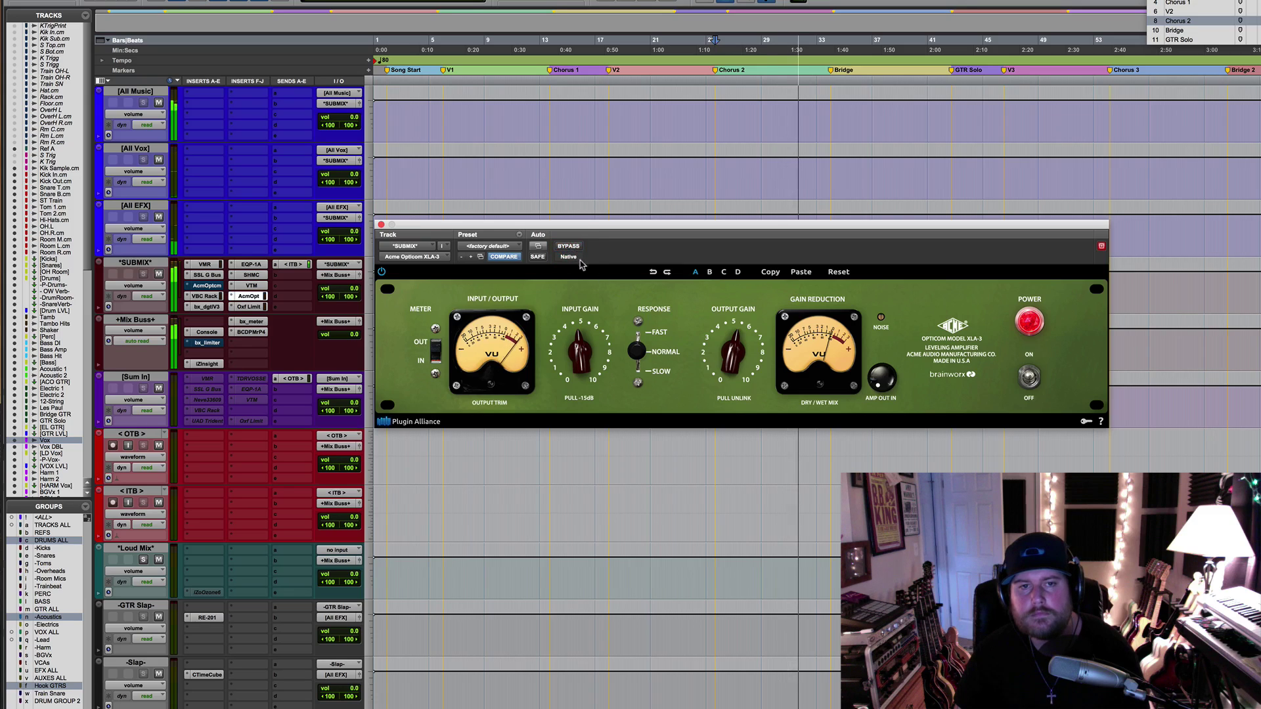
pyautogui.click(569, 247)
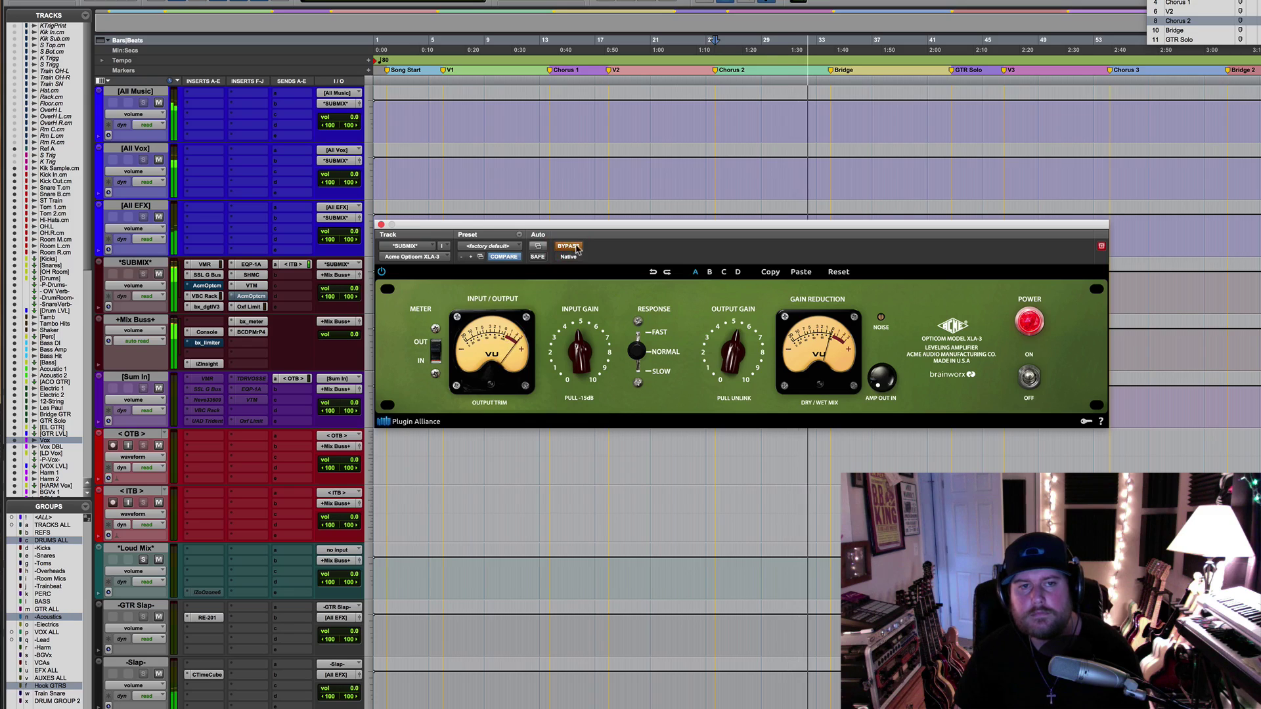
pyautogui.click(569, 247)
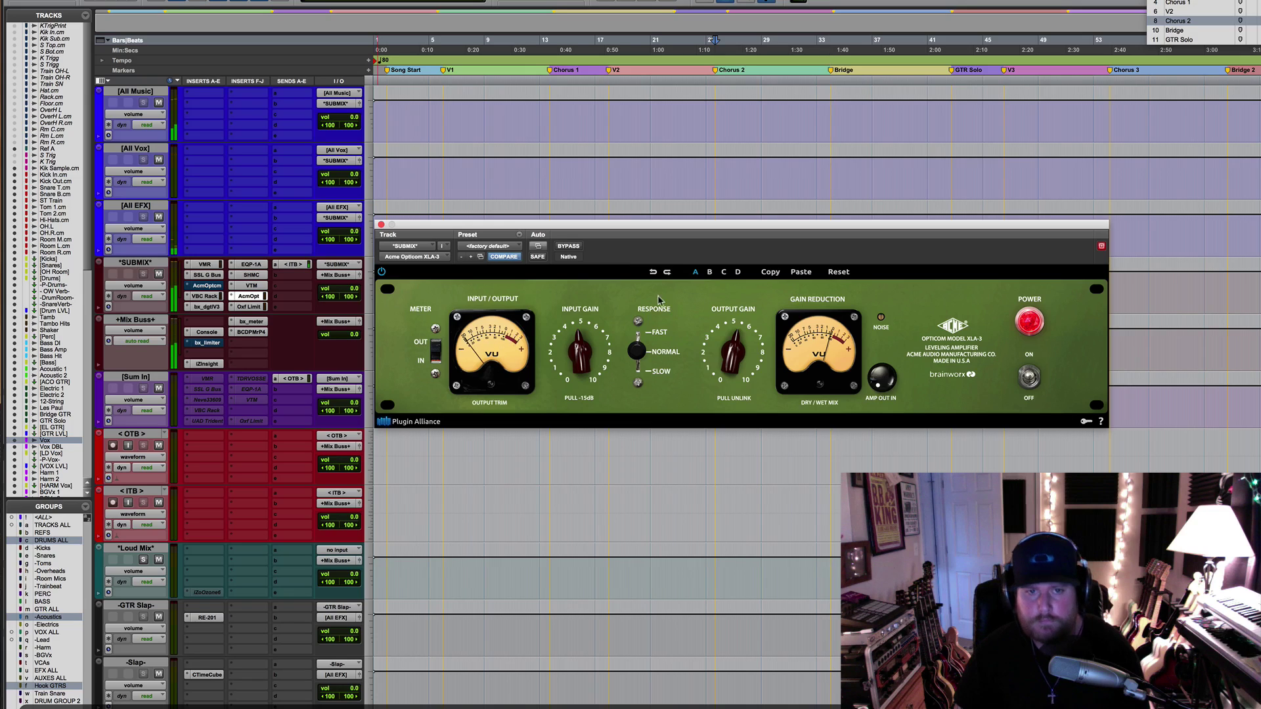
# Step: Set the second SUBMIX XLA-3 Response to Fast and compare it active and bypassed while replaying Chorus 2
pyautogui.moveTo(636, 352); pyautogui.dragTo(636, 266)
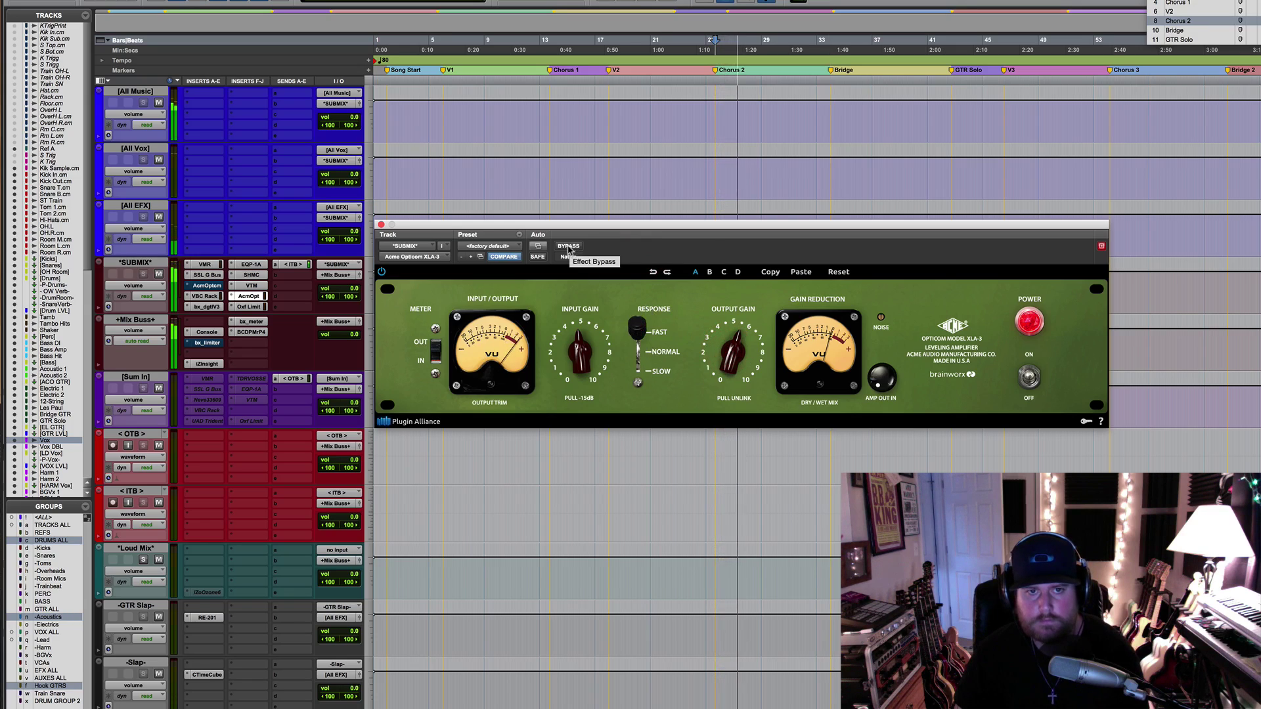
pyautogui.click(568, 247)
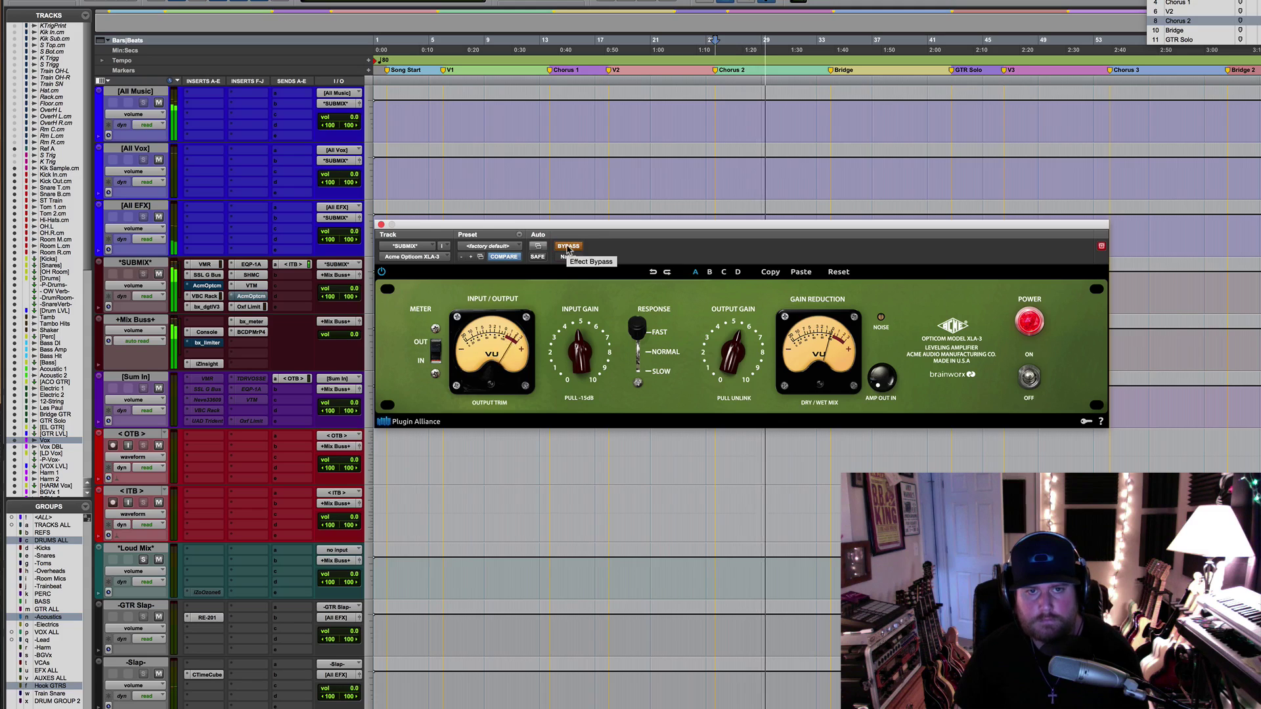
pyautogui.click(567, 247)
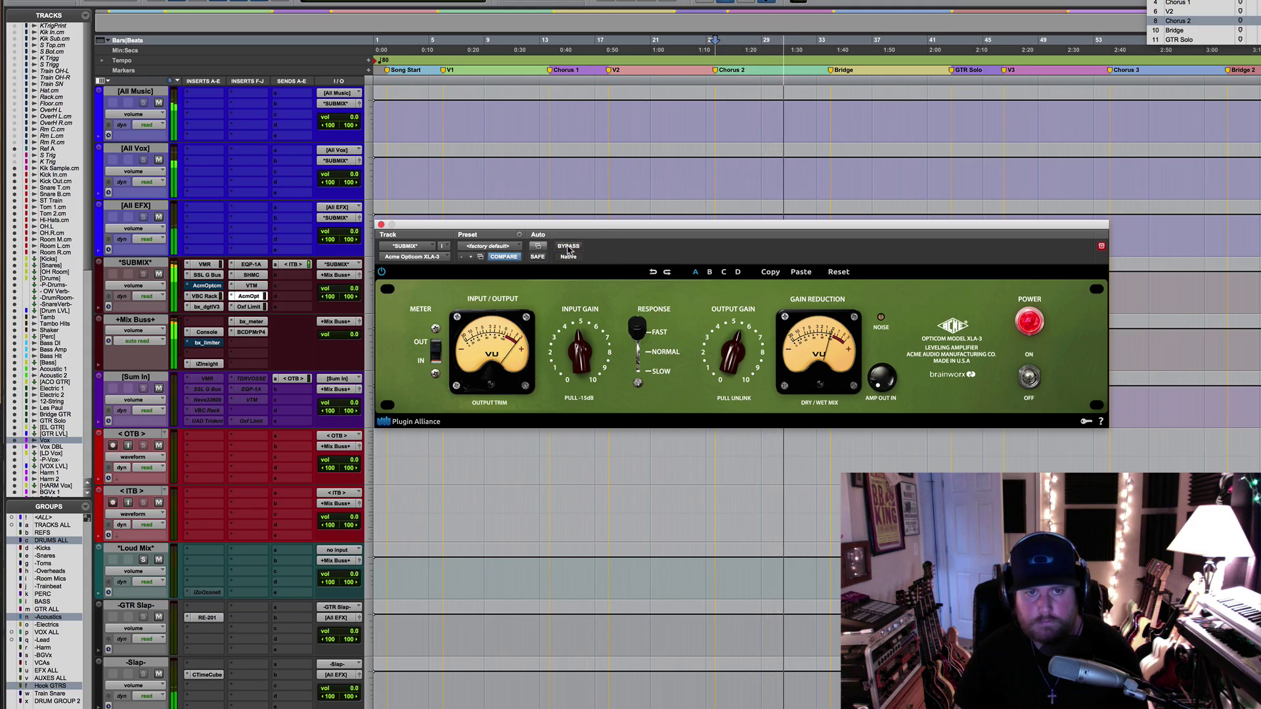
pyautogui.click(568, 247)
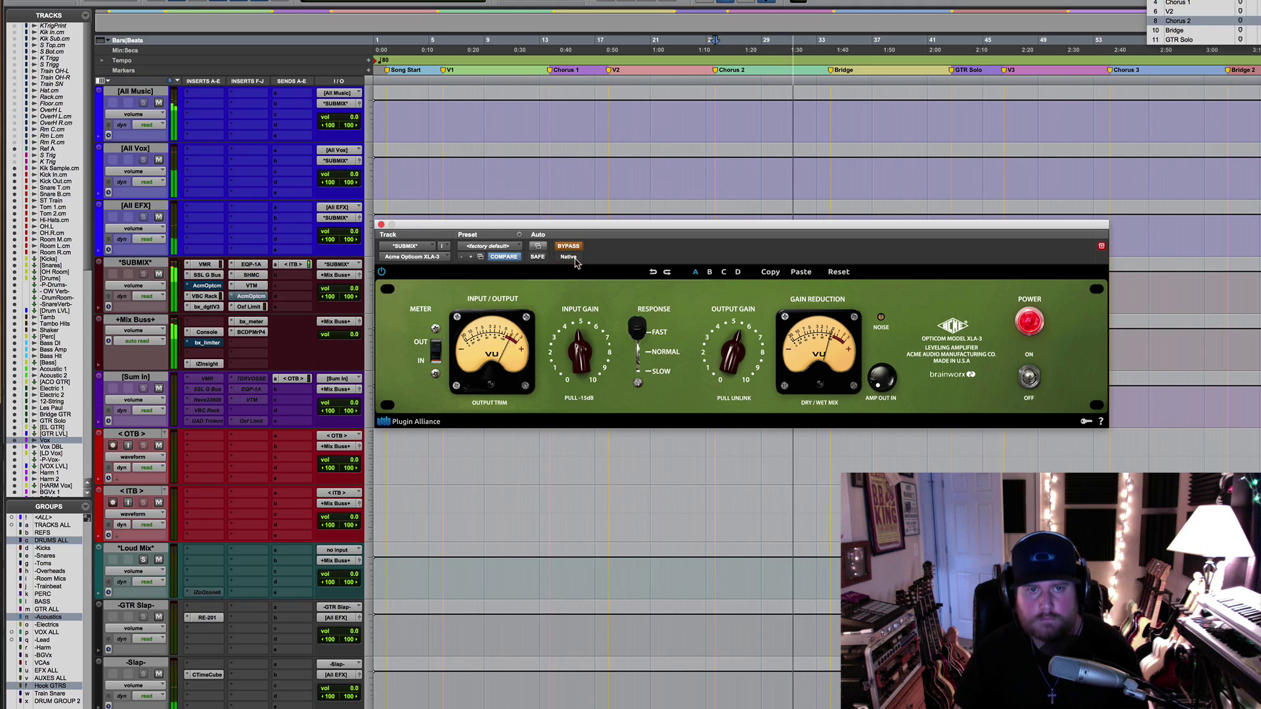
pyautogui.click(569, 248)
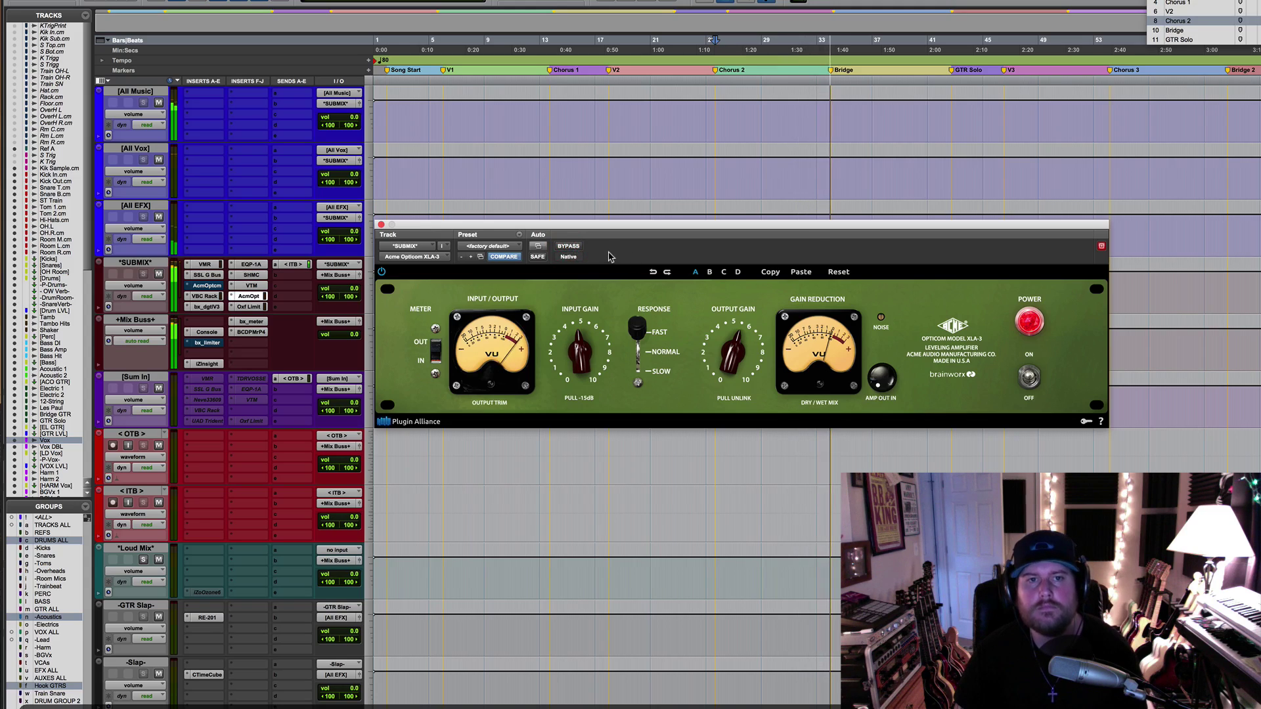
pyautogui.press('space')
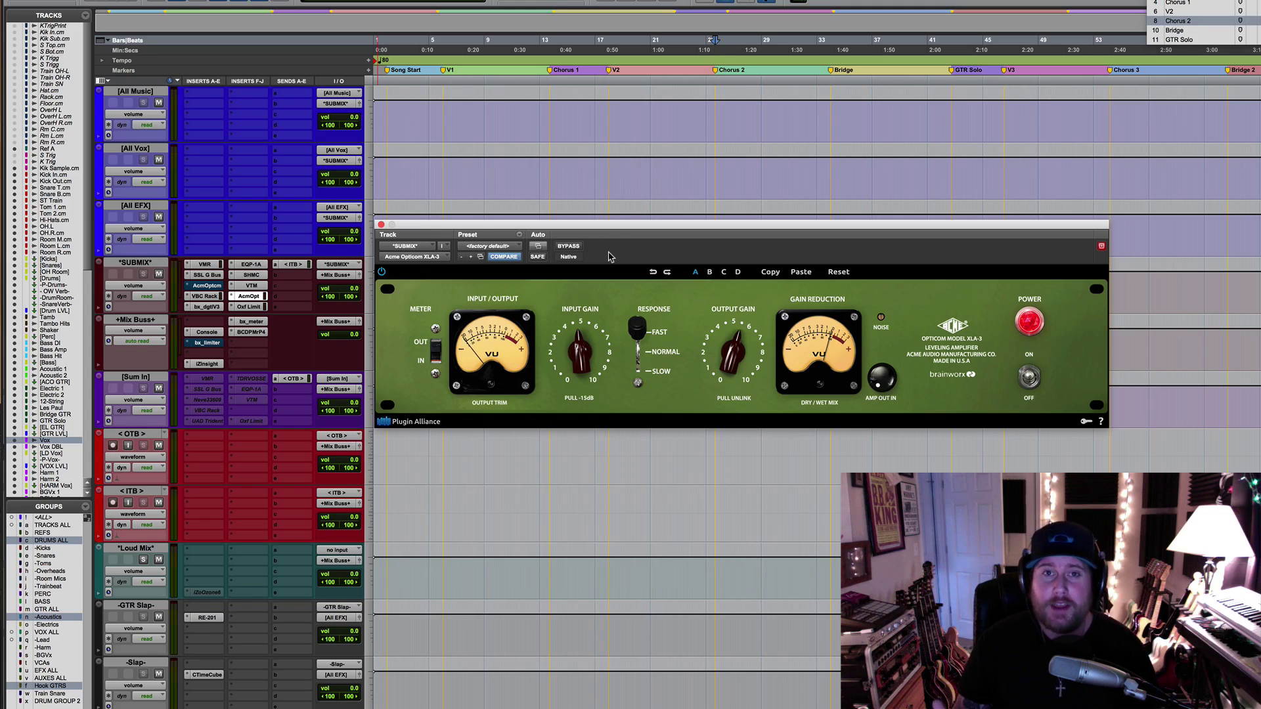